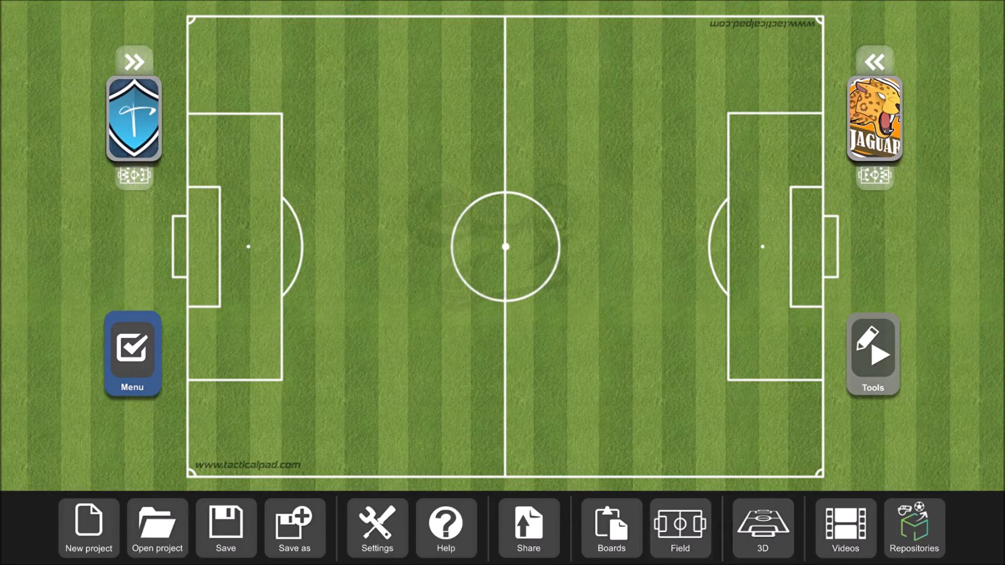
- Examine the account type and expiration date in the account settings
left_click(391, 534)
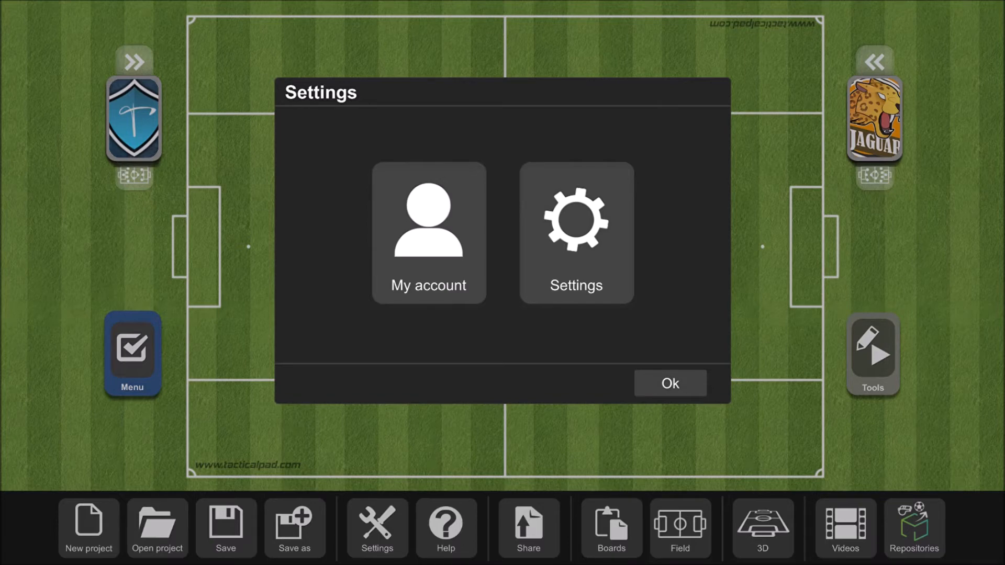
left_click(413, 265)
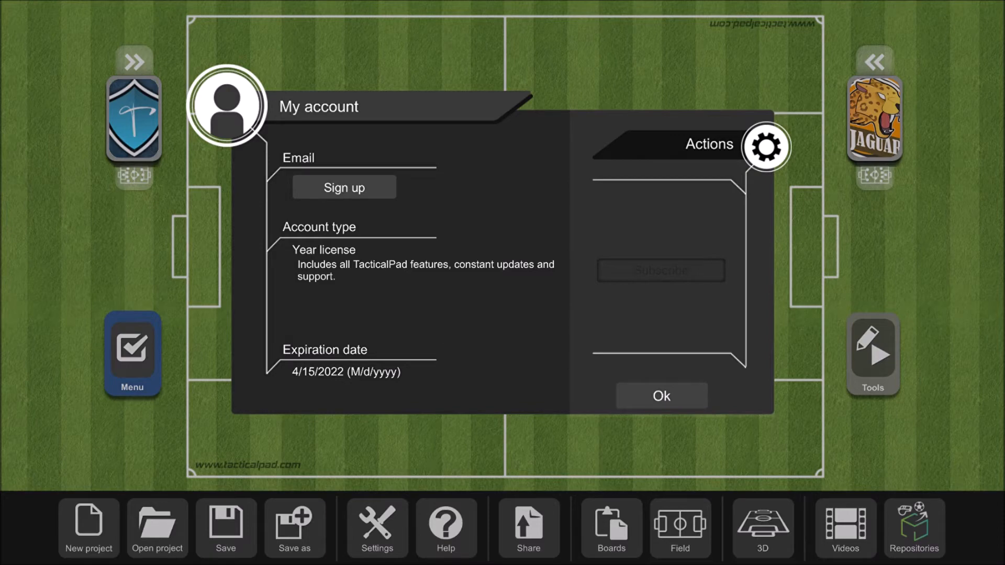
left_click(661, 394)
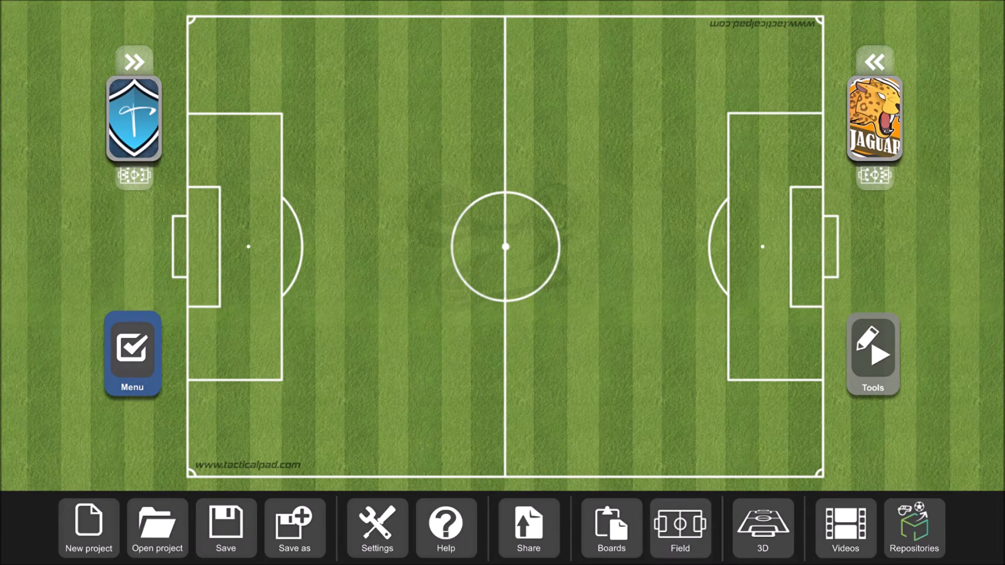
- Draw four dark blue straight lines in the lower half of the field, between the left penalty area and midfield, using medium, thin, medium and thick widths
left_click(879, 358)
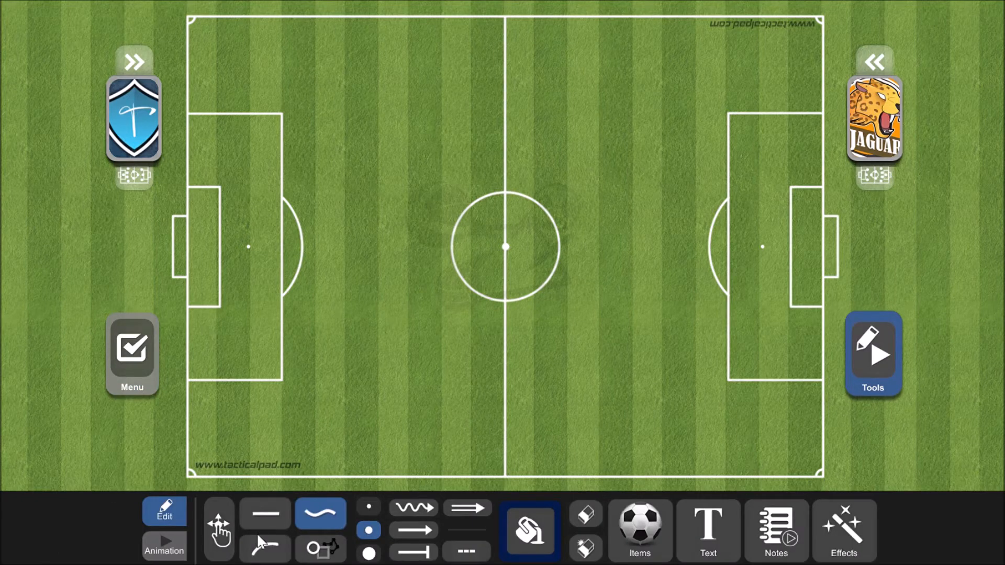
left_click(265, 514)
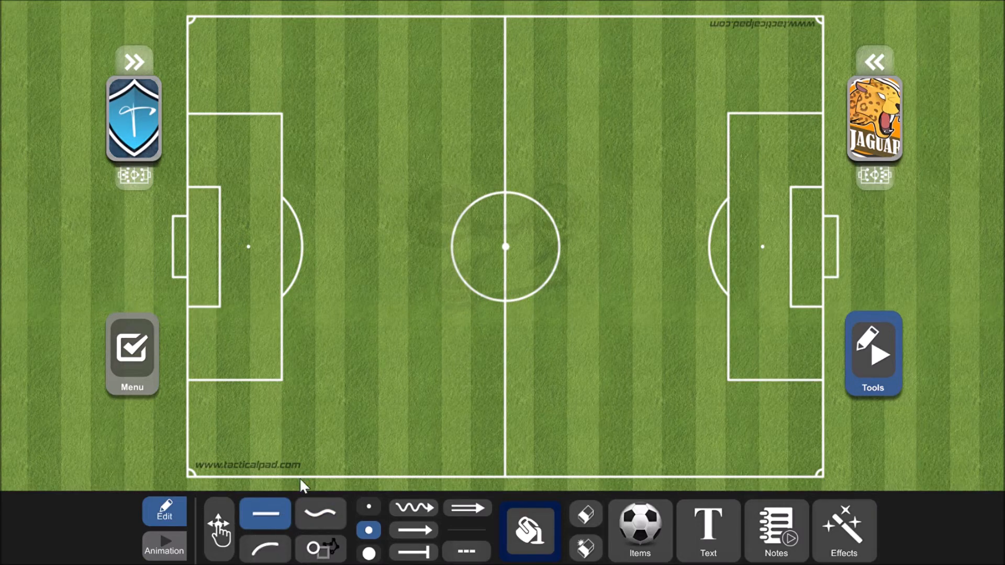
left_click_drag(325, 387, 454, 326)
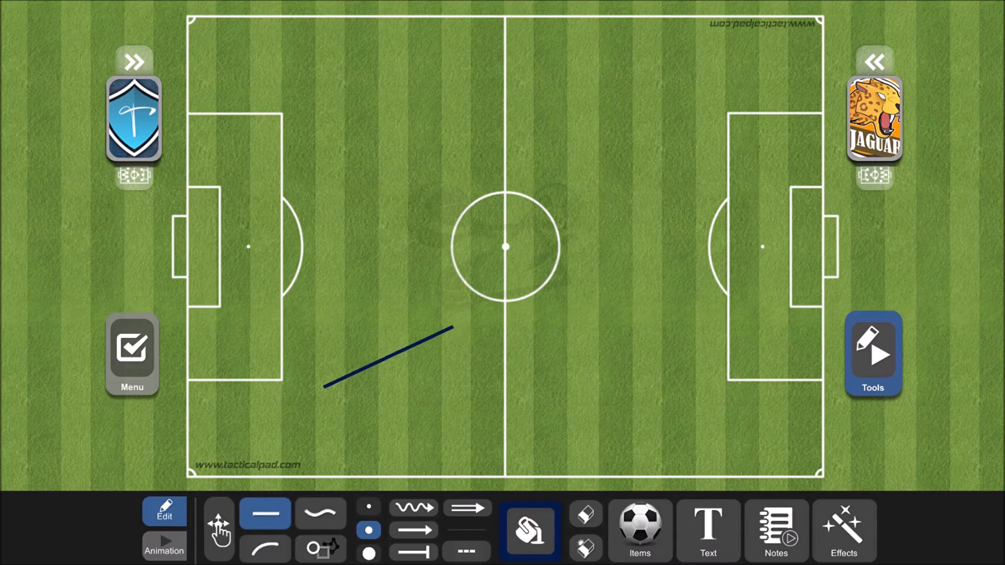
left_click(369, 507)
left_click_drag(343, 418, 361, 429)
left_click(369, 530)
left_click(369, 553)
left_click_drag(453, 403, 370, 449)
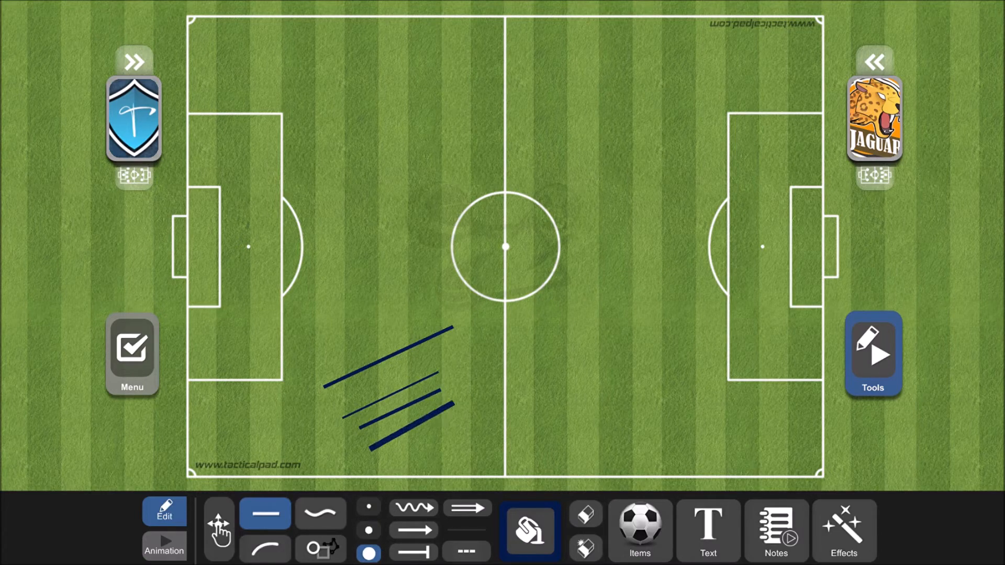
- Erase all the straight lines drawn on the field
left_click(586, 515)
left_click_drag(381, 341, 457, 464)
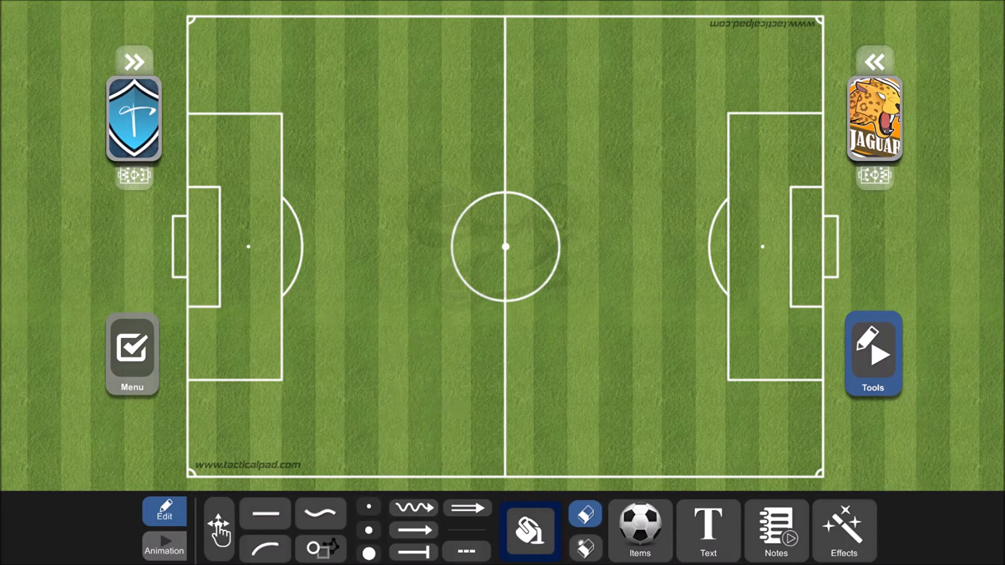
left_click(586, 514)
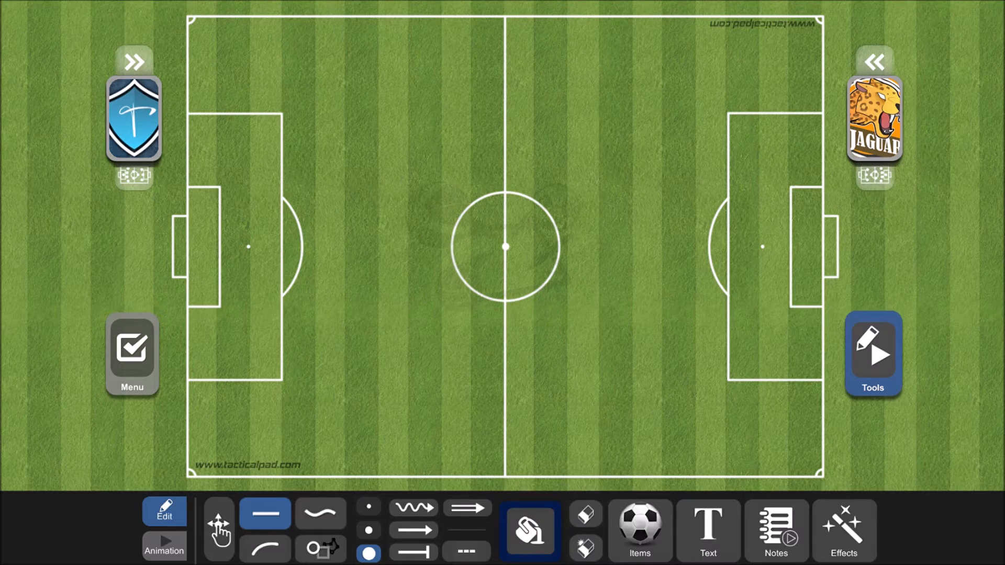
- Draw a thick straight arrow rising from the lower corner of the left penalty area toward the centre circle
left_click(272, 552)
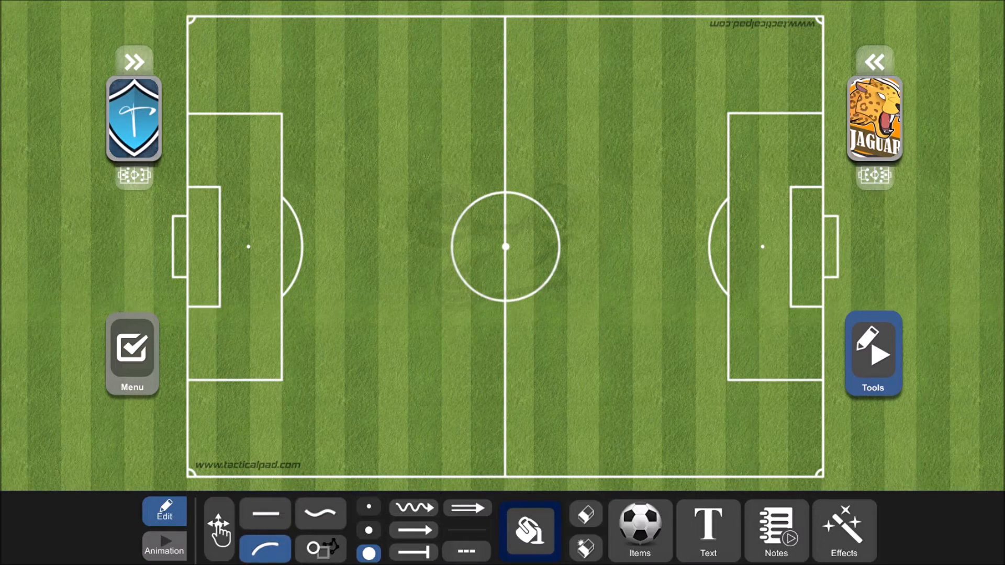
left_click(266, 514)
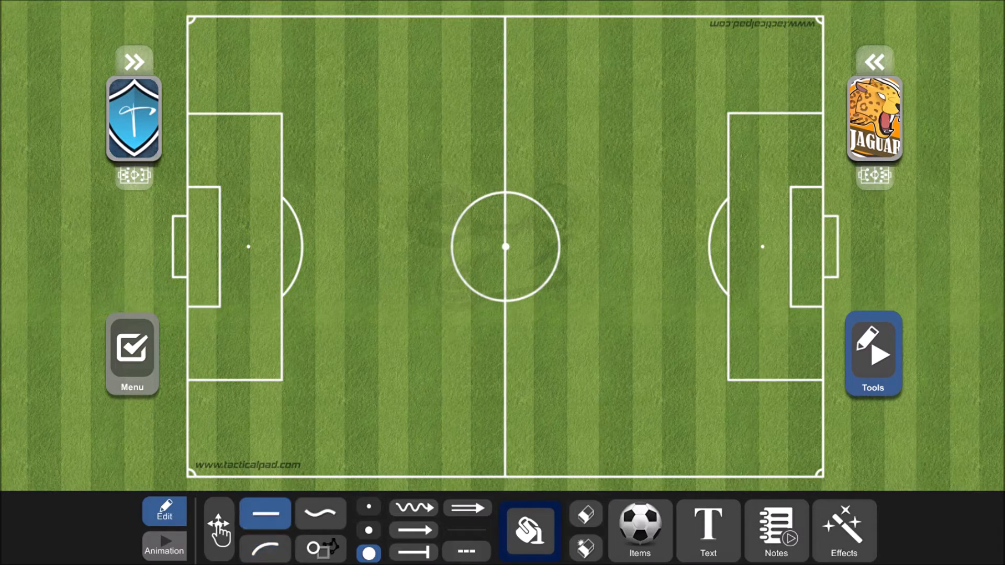
left_click(425, 533)
left_click_drag(300, 390, 418, 339)
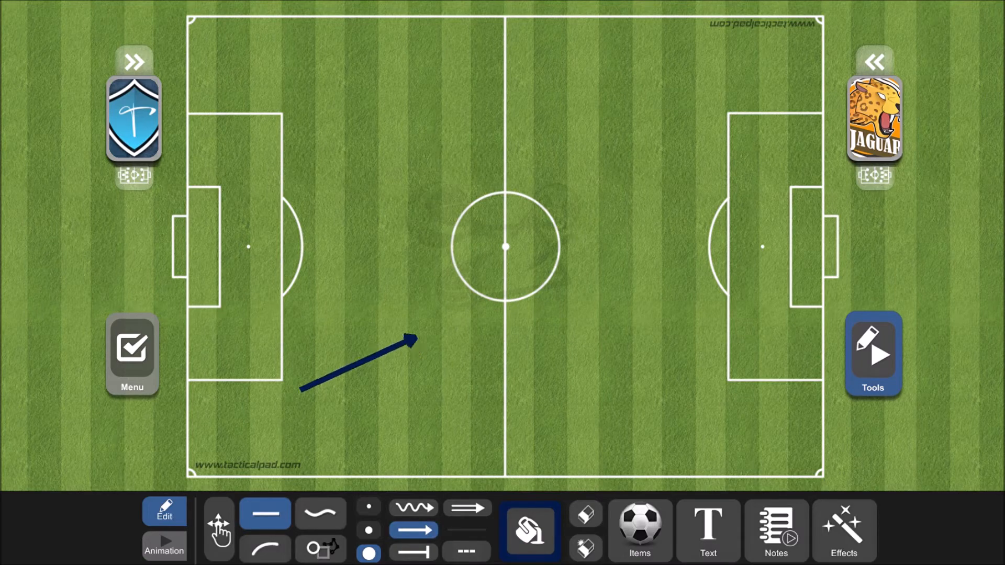
- Set the line thickness to the thinnest option and erase the thick arrow
left_click(370, 511)
left_click(586, 517)
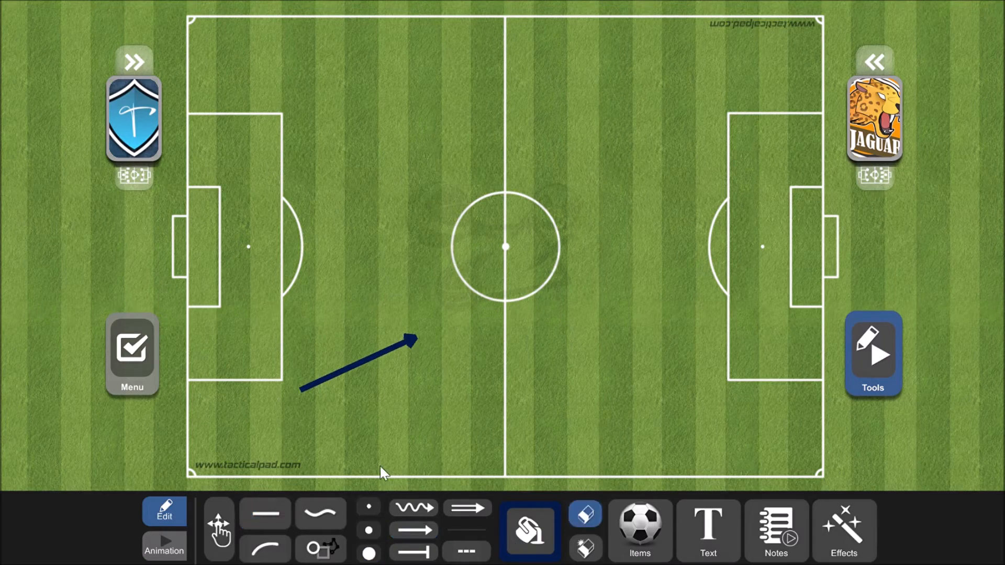
left_click(577, 515)
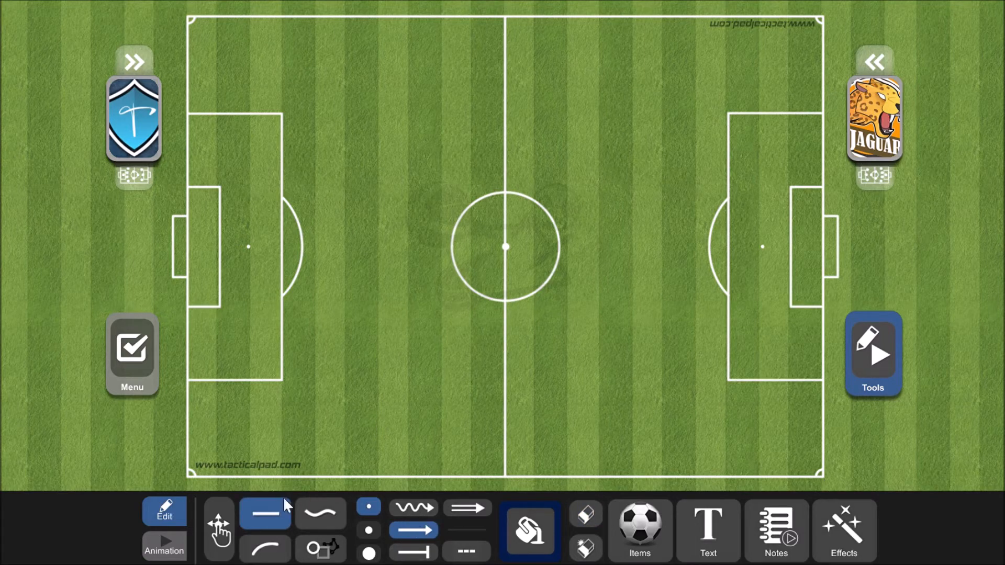
- Draw a thin curved arrow from below the left penalty area to just under the centre spot, bowed toward the upper left
left_click(267, 550)
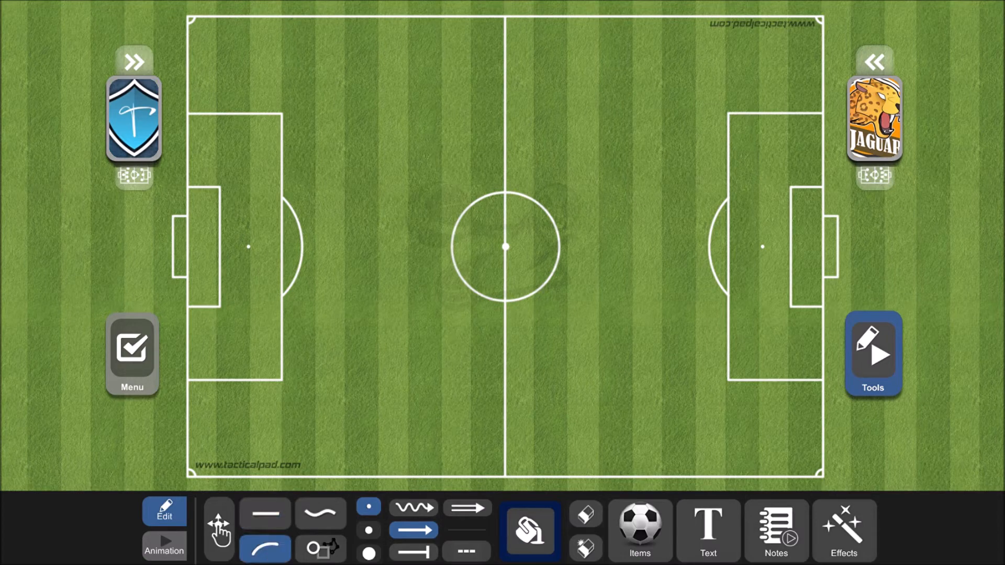
left_click_drag(296, 396, 506, 271)
left_click_drag(402, 333, 324, 279)
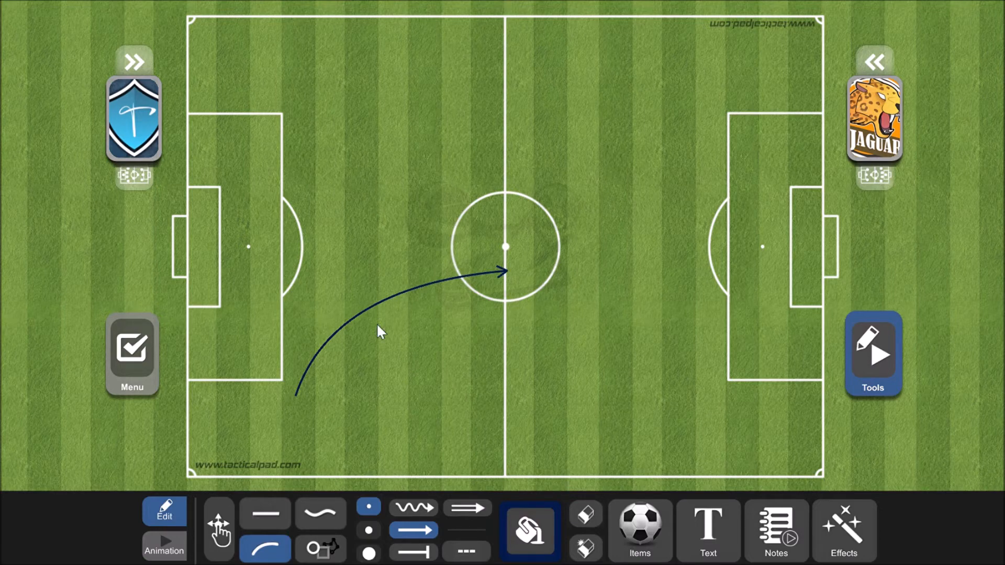
- Draw a thin dashed straight arrow below the curved one, ending near the halfway line under the centre circle
left_click(587, 510)
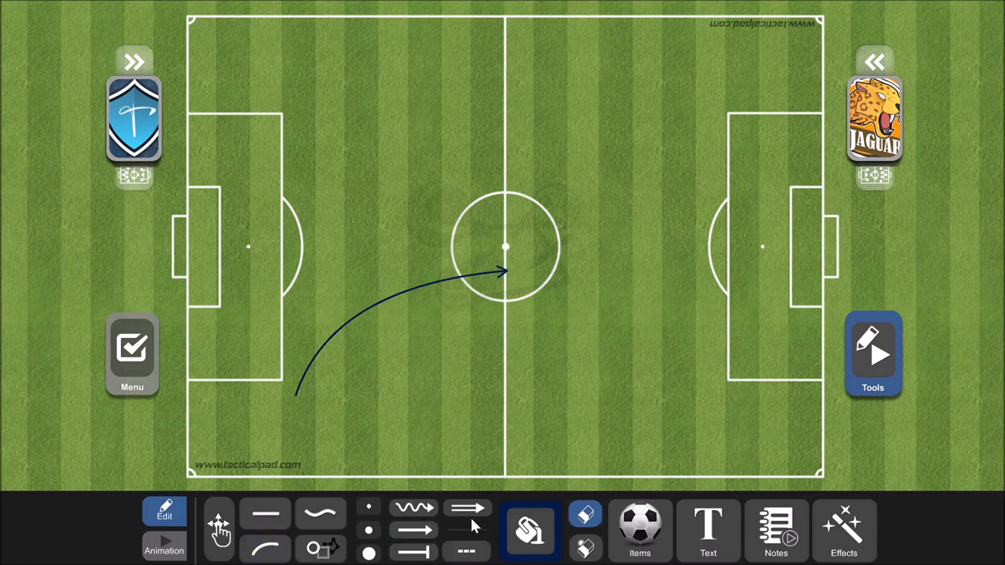
left_click(265, 514)
left_click(466, 551)
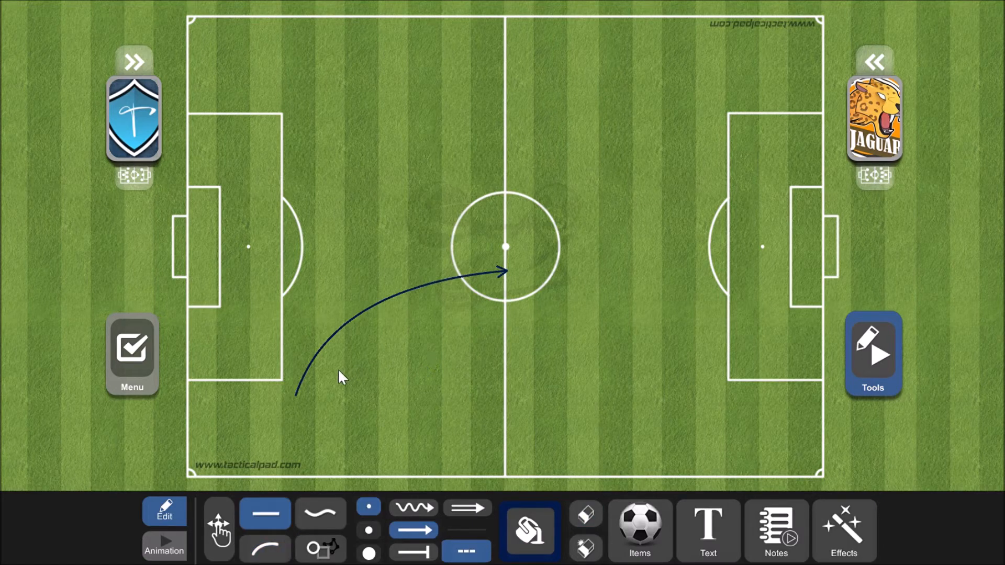
left_click_drag(439, 339, 493, 320)
- Draw a solid wavy arrow and a dashed wavy arrow below the dashed straight one, both crossing the halfway line
left_click(414, 508)
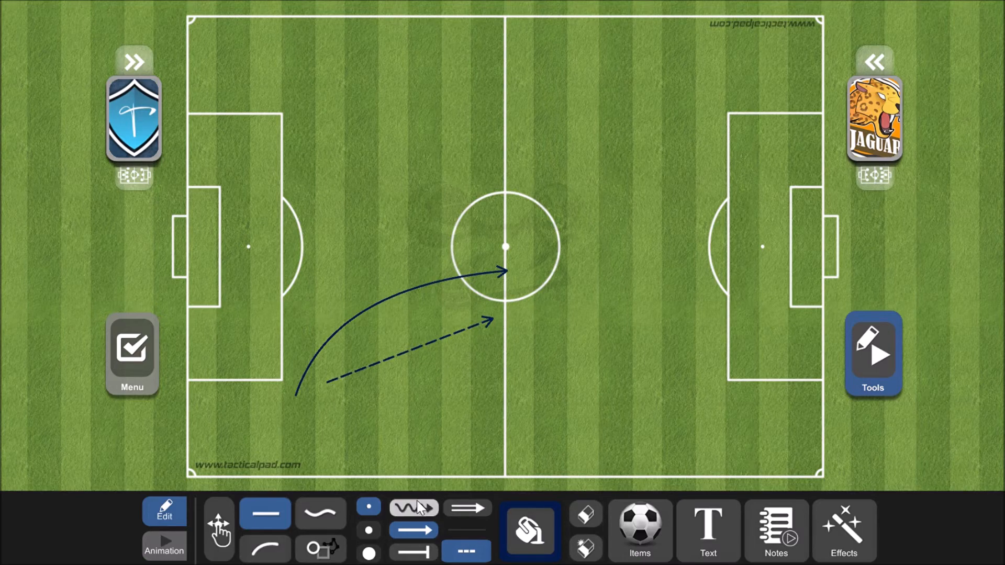
left_click(466, 551)
left_click_drag(344, 415, 542, 353)
left_click(466, 551)
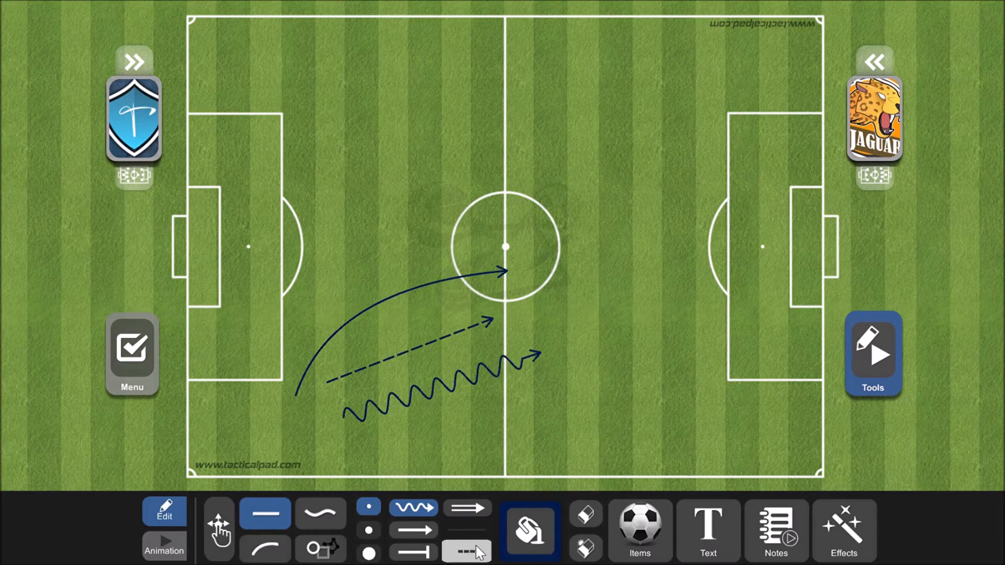
left_click_drag(365, 435, 610, 375)
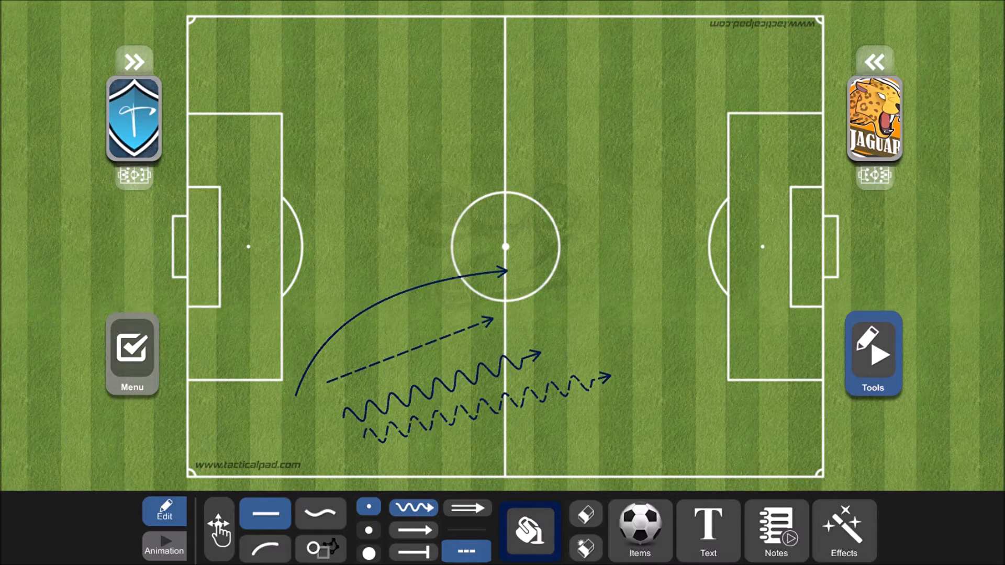
- Activate shape drawing with a solid outline and set the drawing colour to white
left_click(587, 515)
left_click(586, 518)
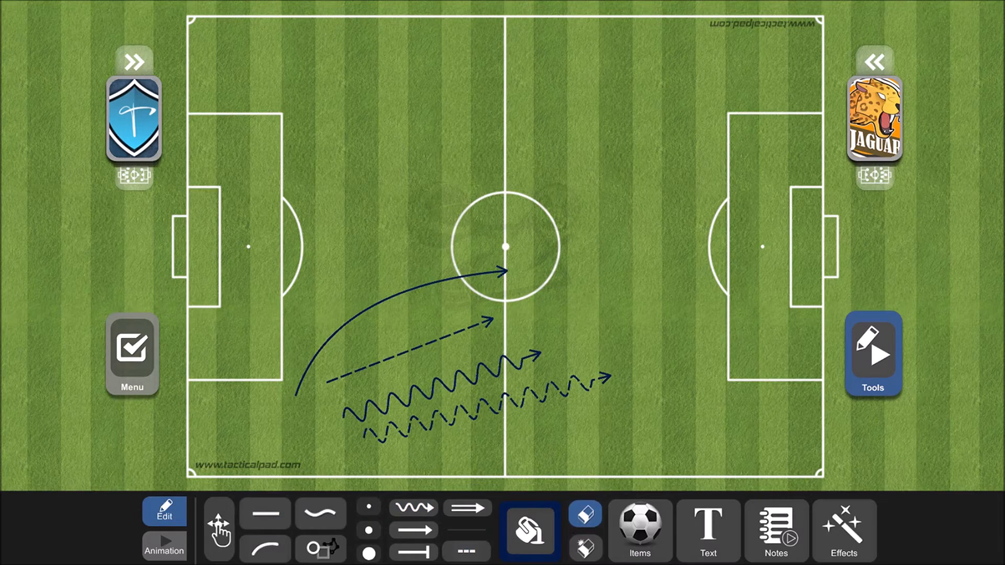
left_click(320, 548)
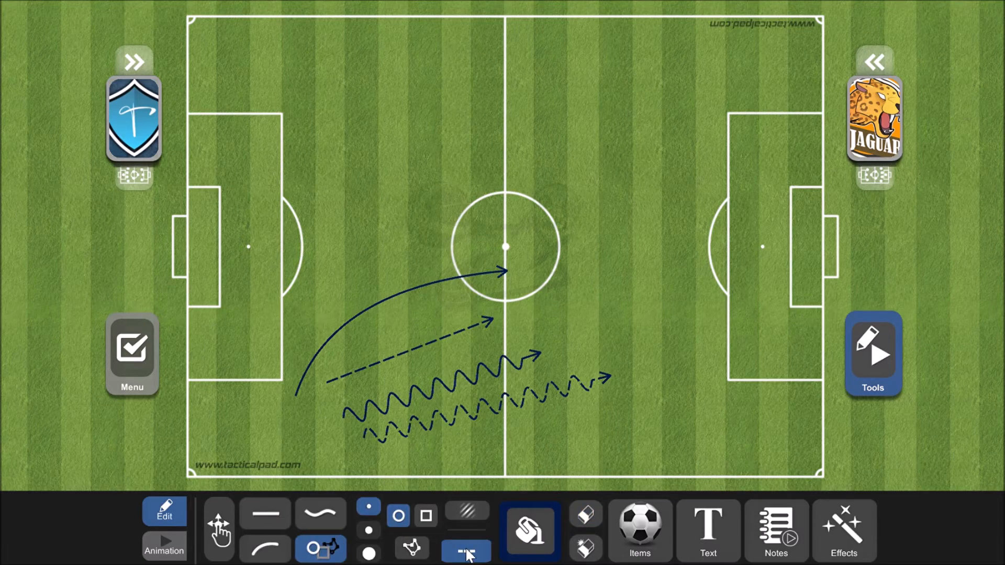
left_click(539, 534)
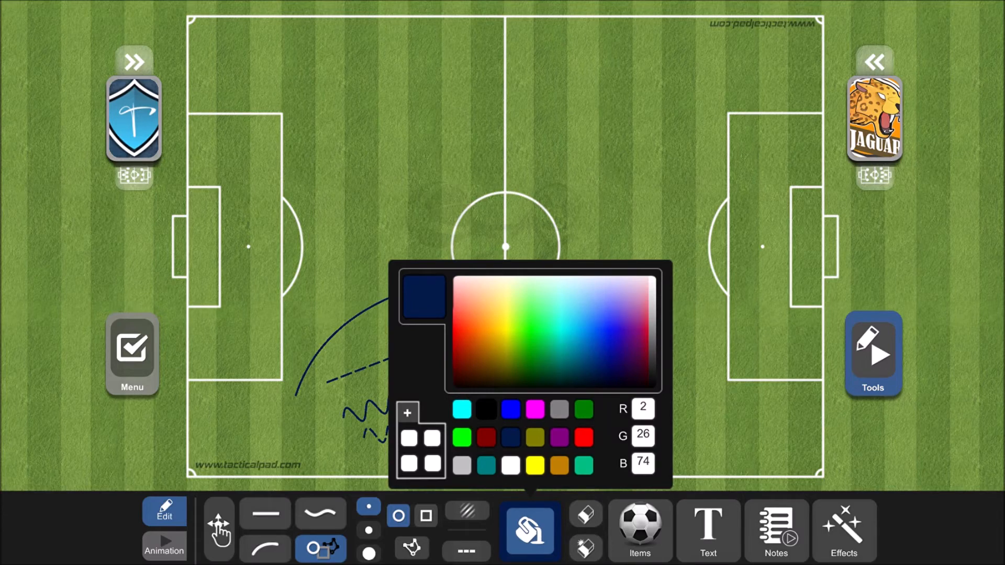
left_click(530, 539)
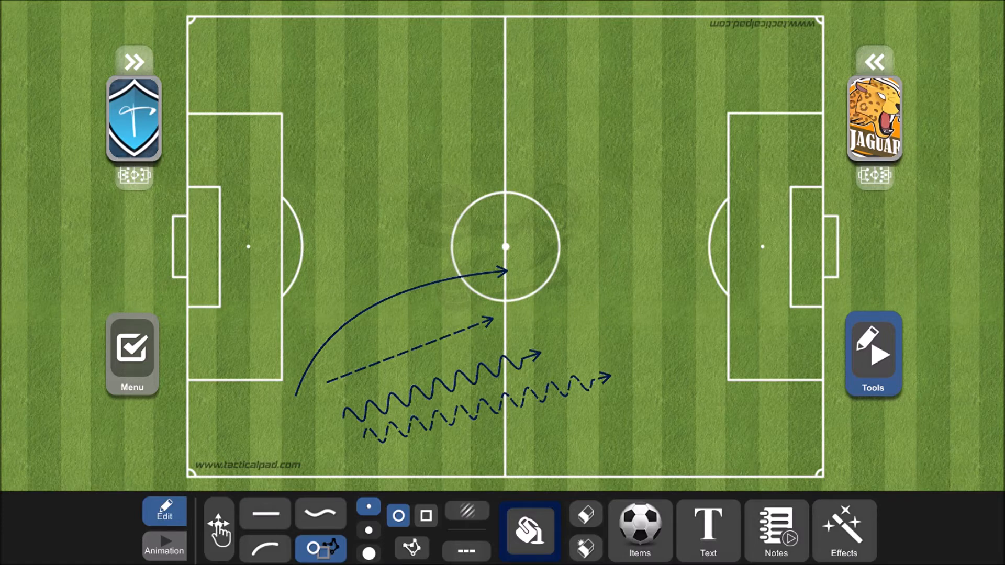
left_click(530, 534)
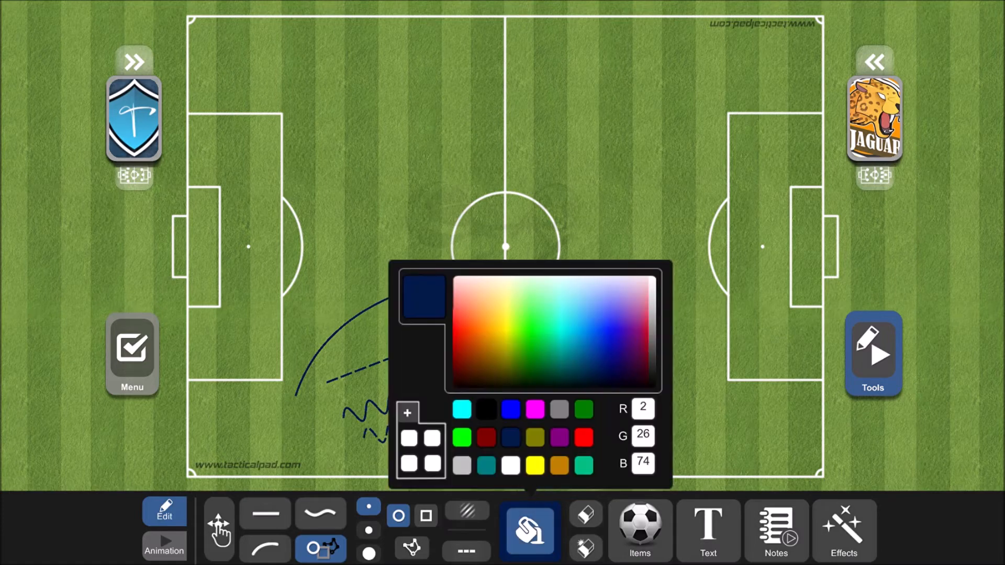
left_click(512, 465)
left_click(523, 551)
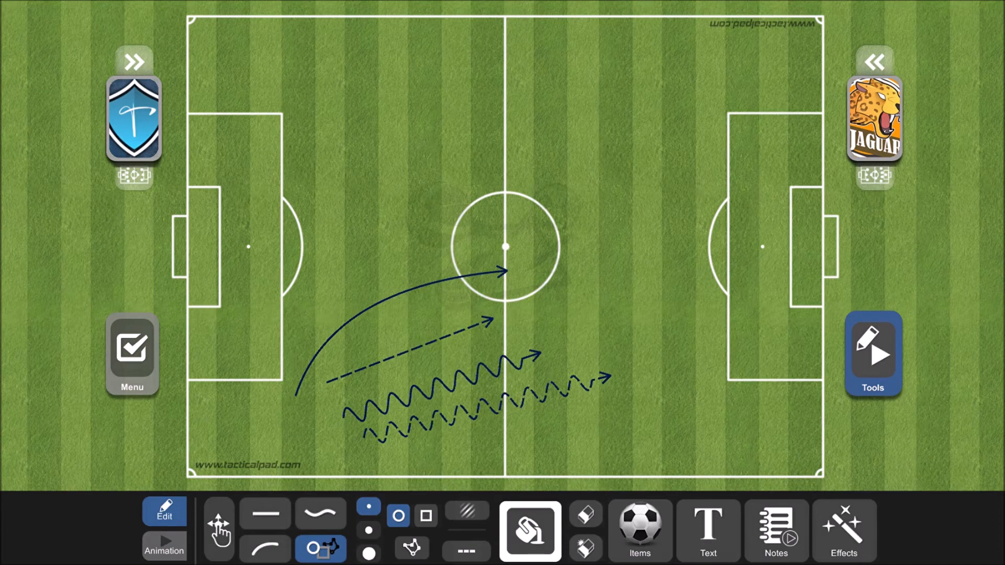
- Draw a solid white rectangle adjoining the front edge of the left penalty area at its full height, and erase all drawings from the field
left_click(426, 516)
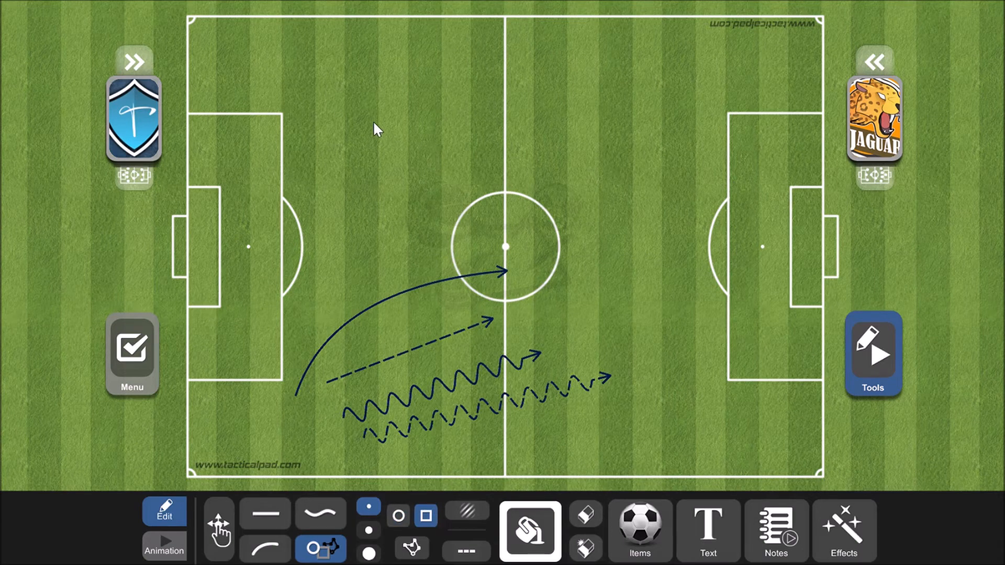
left_click_drag(380, 143, 422, 379)
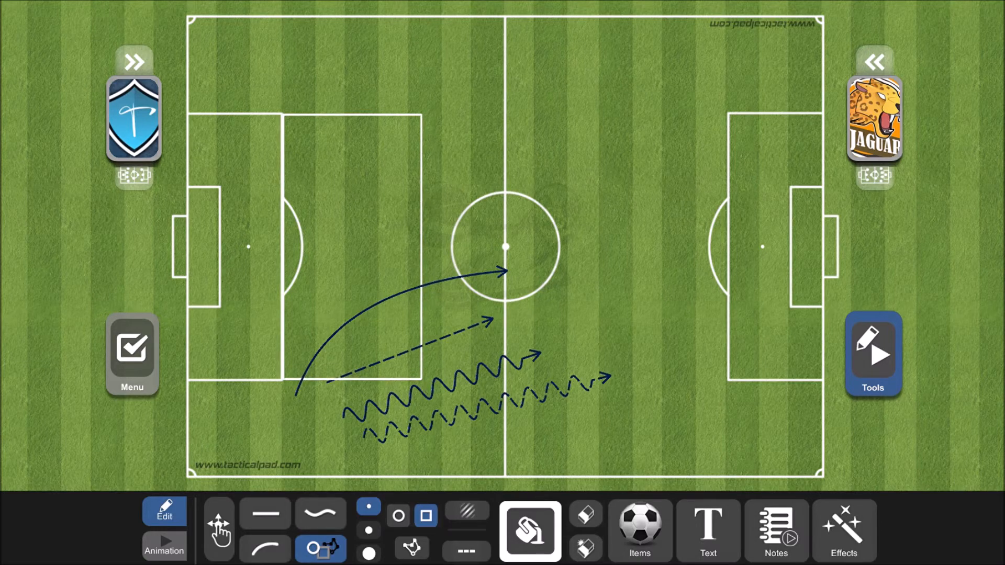
left_click(586, 515)
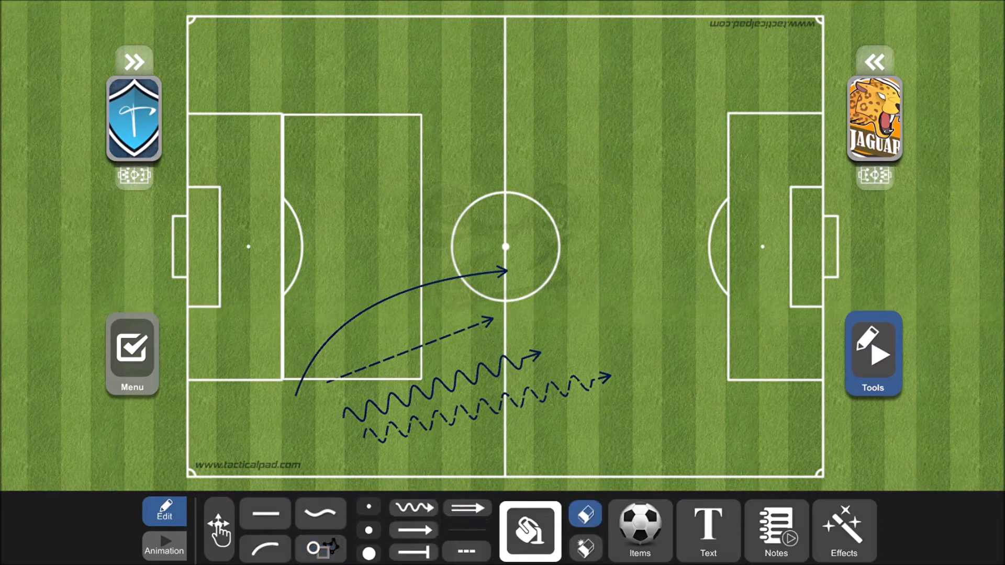
mouse_move(464, 378)
left_mouse_down()
mouse_move(409, 341)
mouse_move(413, 312)
left_mouse_up()
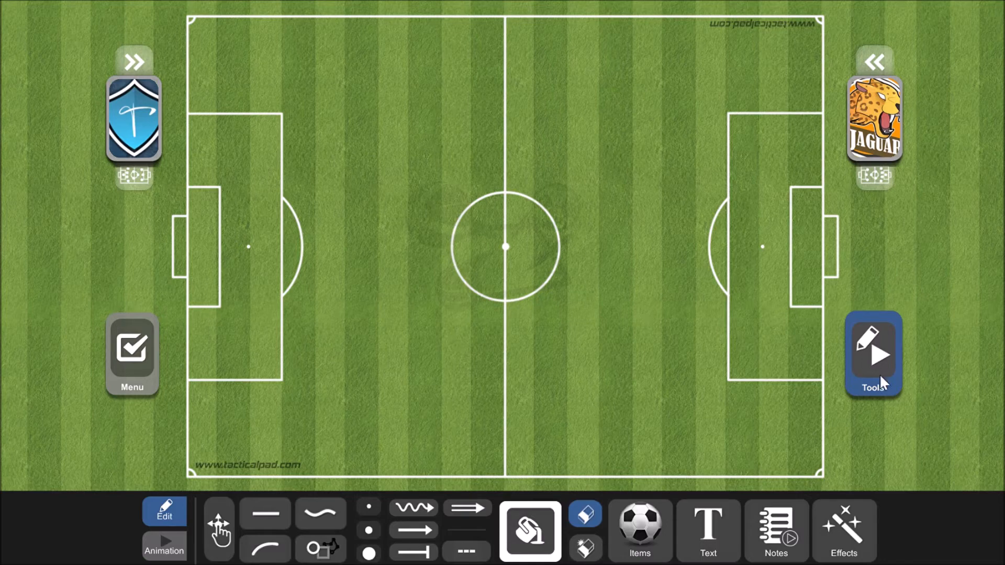
- Draw an unfilled dashed white rectangle extending from the front edge of the left penalty area toward midfield, matching the area's height
left_click(320, 548)
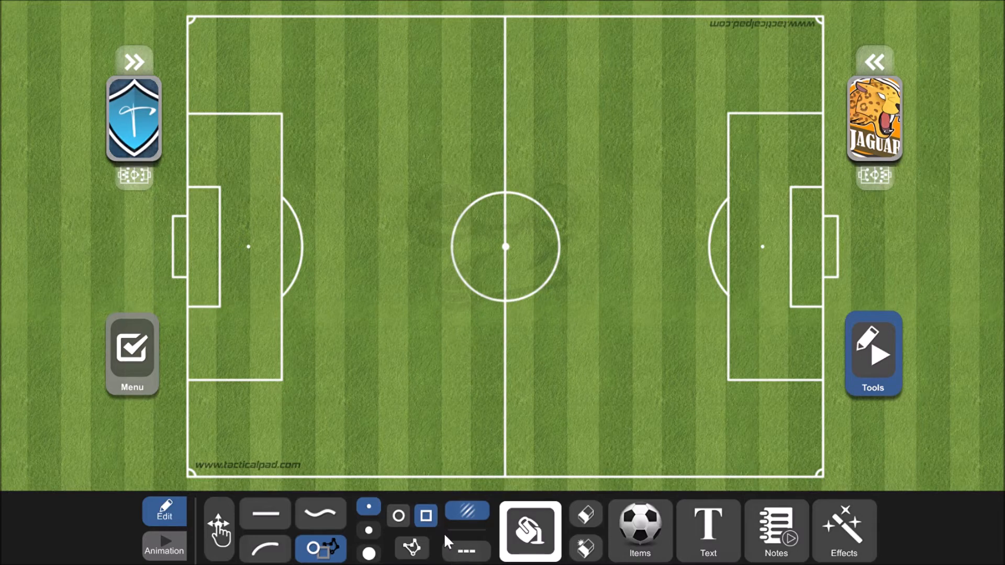
left_click(468, 554)
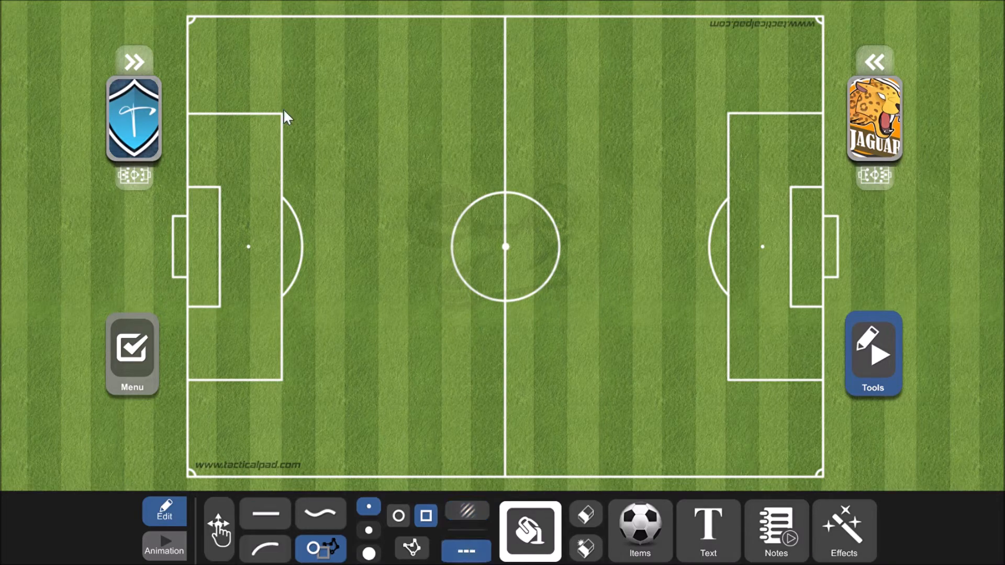
mouse_move(285, 111)
left_mouse_down()
mouse_move(331, 121)
mouse_move(449, 253)
mouse_move(446, 357)
mouse_move(430, 380)
left_mouse_up()
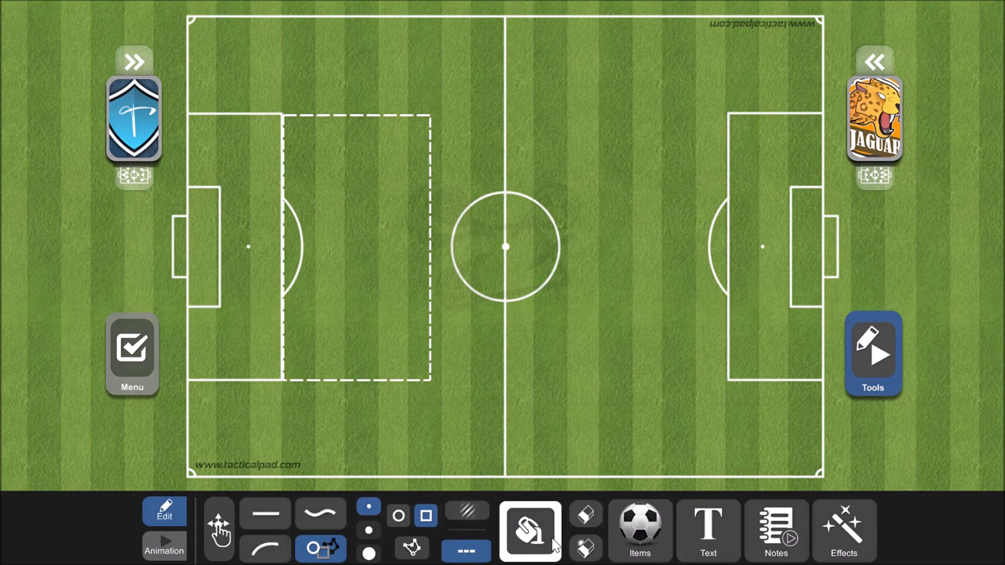
- Erase the dashed white rectangle from the field
left_click(586, 514)
left_click(427, 381)
left_click(585, 514)
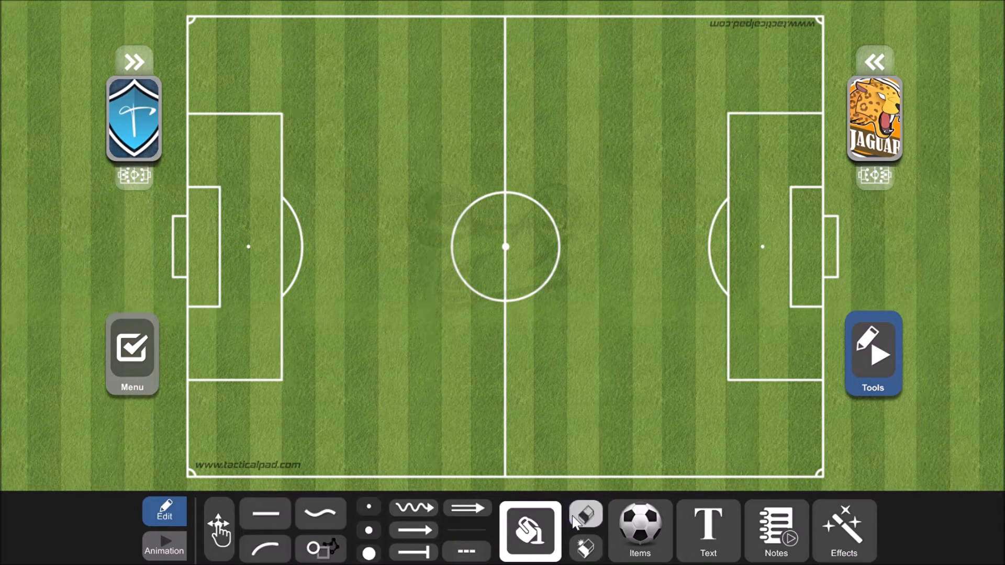
- Draw a white rectangle with a diagonal striped fill, extending from the front edge of the left penalty area toward midfield
left_click(467, 511)
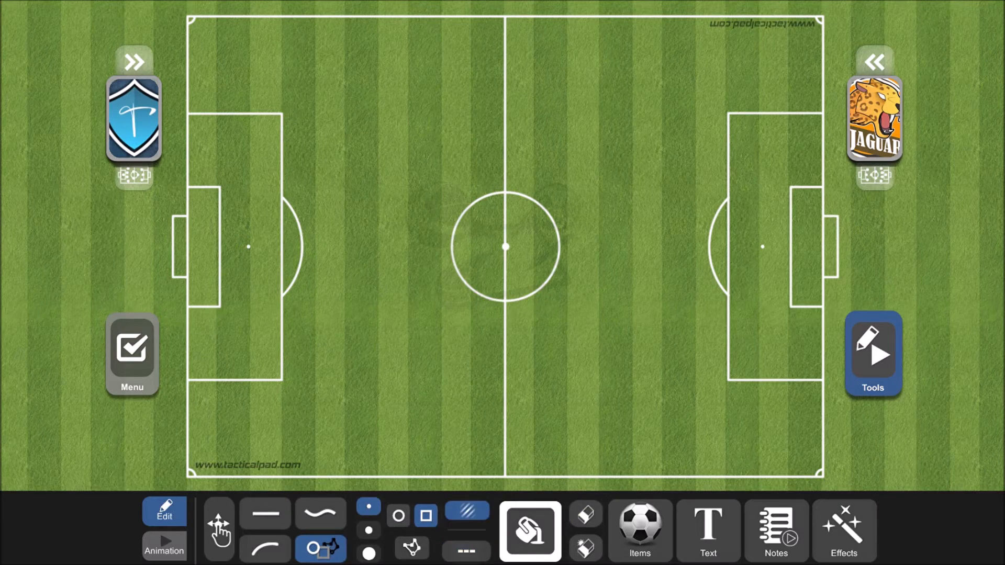
left_click(467, 552)
left_click(474, 514)
left_click(463, 553)
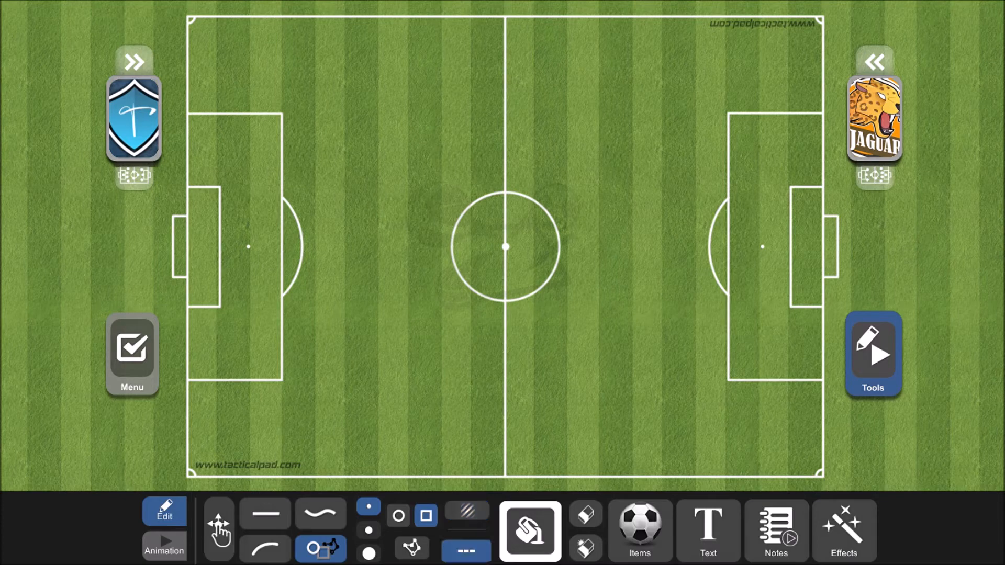
left_click(470, 522)
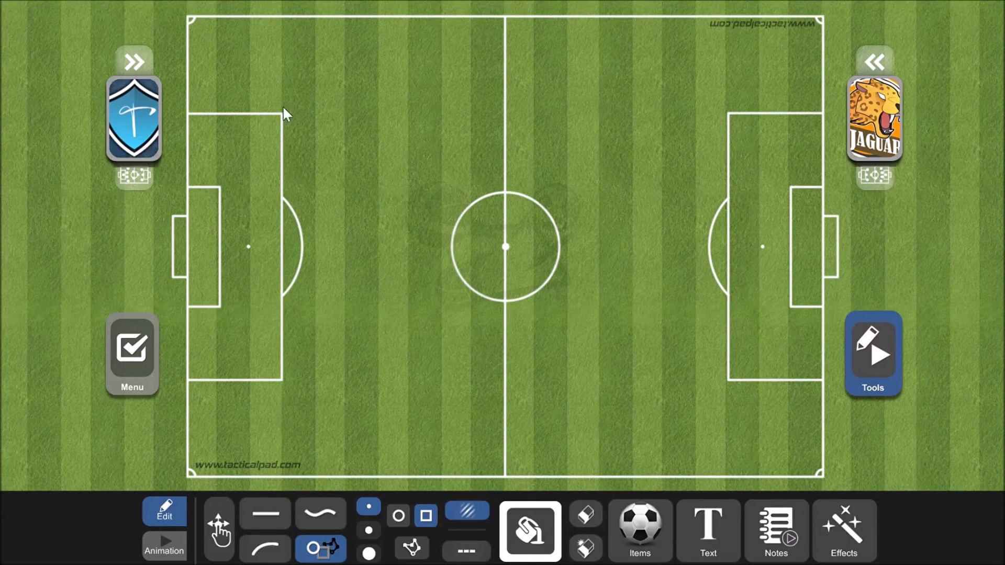
mouse_move(284, 113)
left_mouse_down()
mouse_move(332, 121)
mouse_move(428, 286)
mouse_move(426, 375)
left_mouse_up()
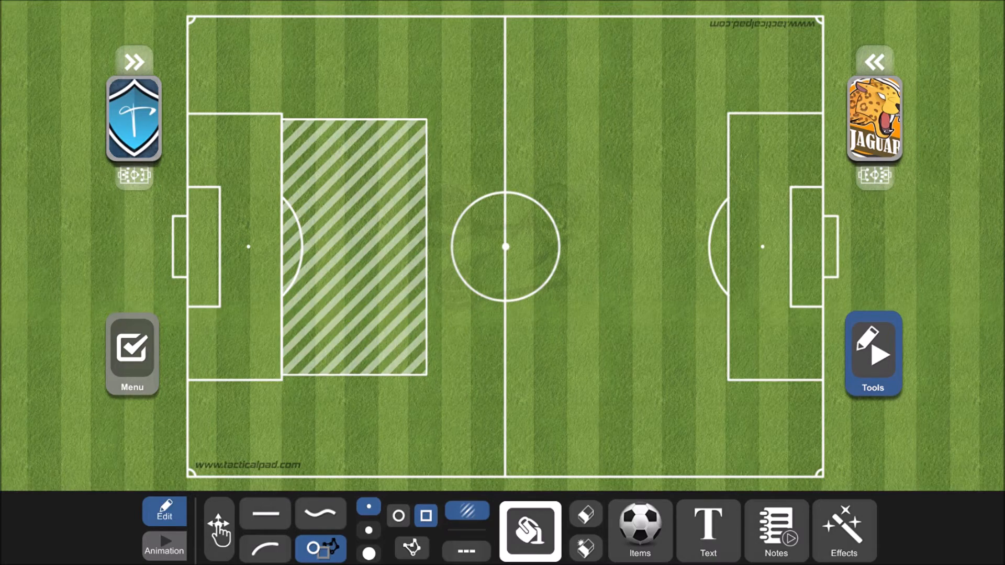
- Check the drawing colour palette, erase the striped rectangle from the field, and reactivate shape drawing
left_click(535, 524)
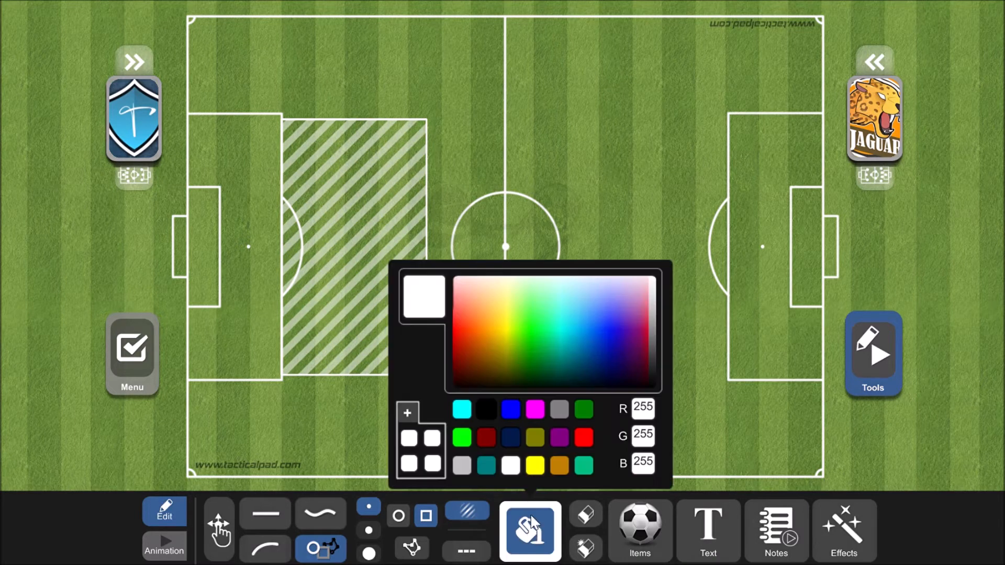
left_click(545, 548)
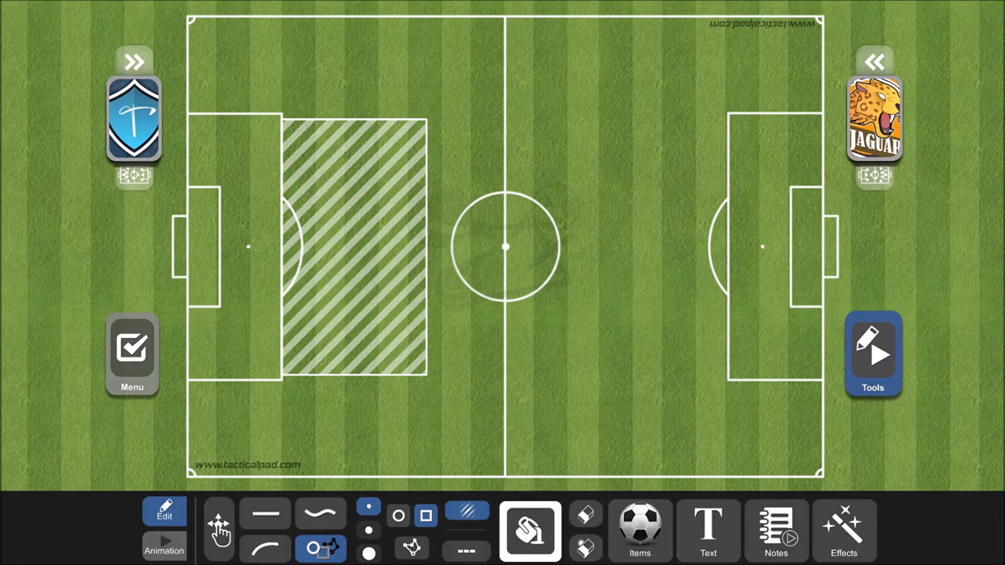
left_click(544, 538)
left_click(545, 537)
left_click(585, 514)
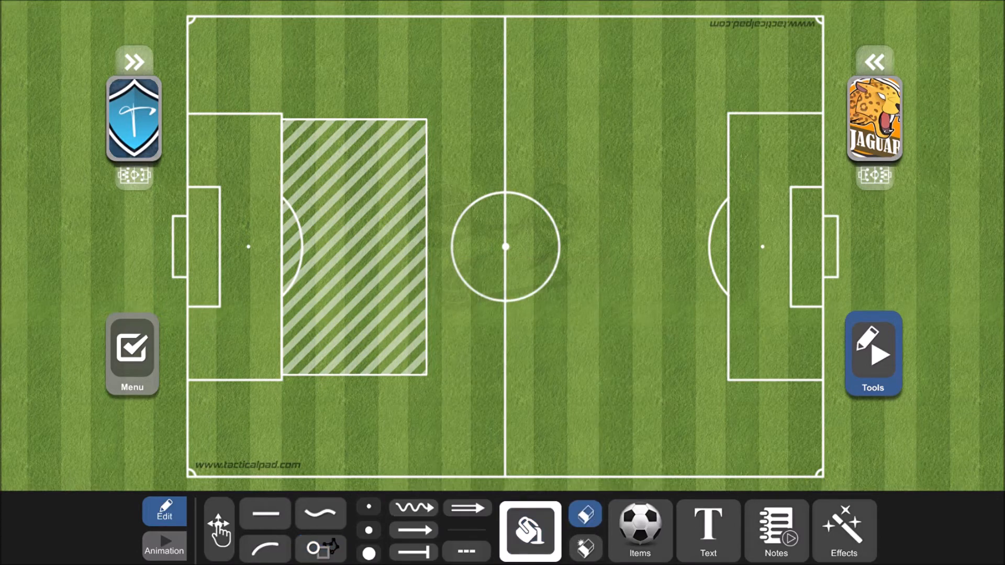
left_click(408, 349)
left_click(321, 549)
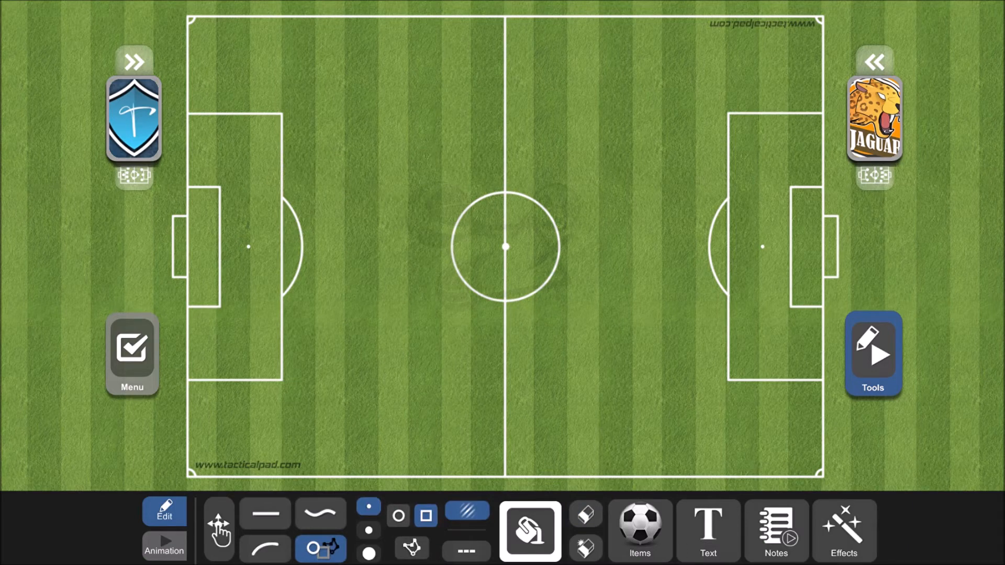
- Browse the library of field items, from balls and cones through goals and ladders to benches and trampolines
left_click(640, 529)
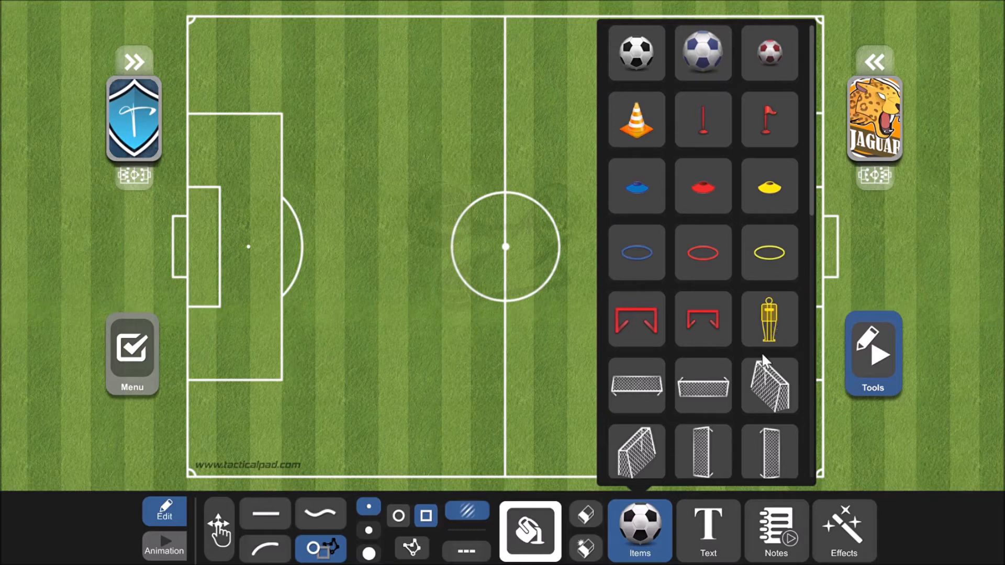
left_click_drag(754, 398, 765, 272)
left_click_drag(717, 357, 738, 207)
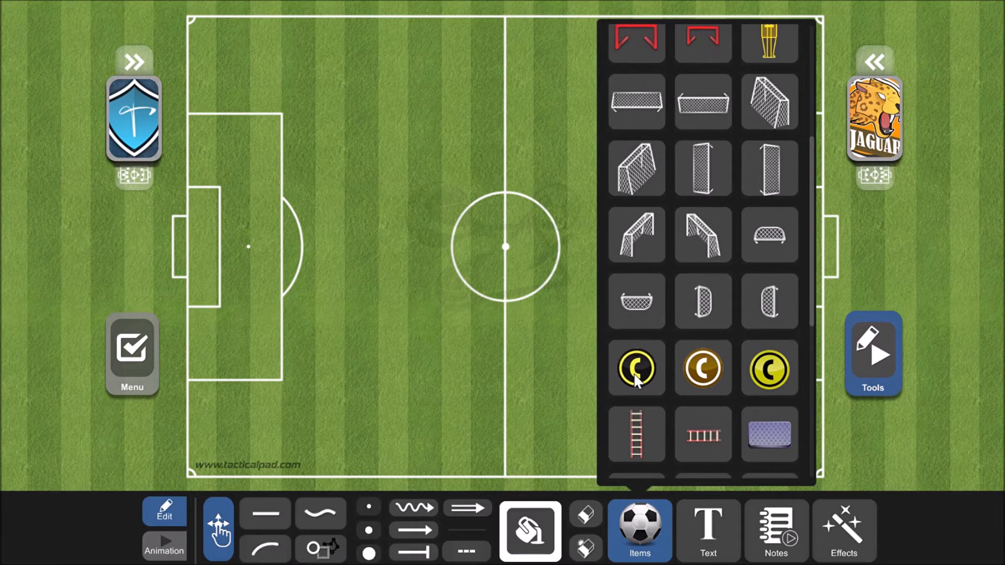
left_click_drag(711, 326, 713, 302)
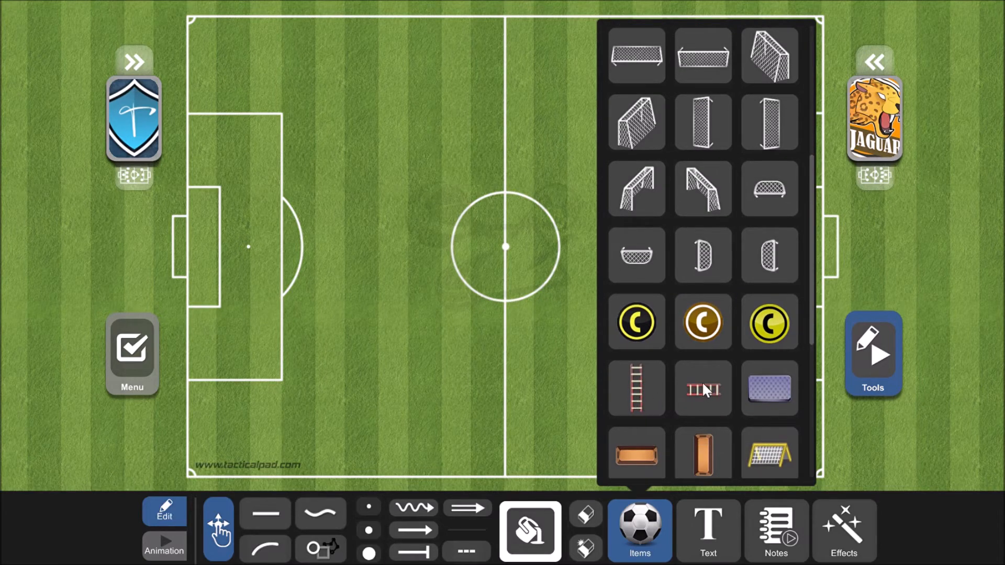
left_click_drag(700, 393, 719, 287)
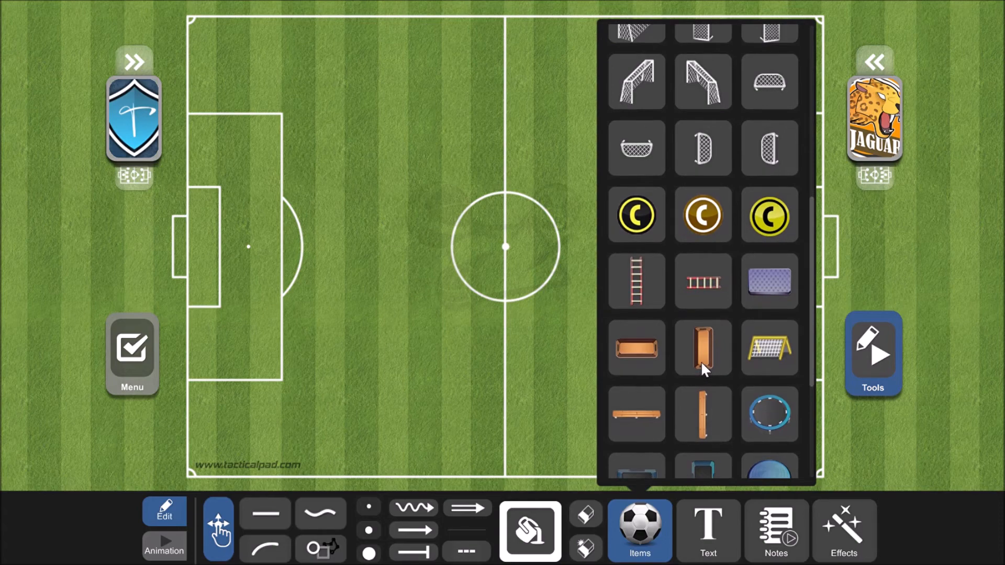
left_click_drag(695, 359, 715, 297)
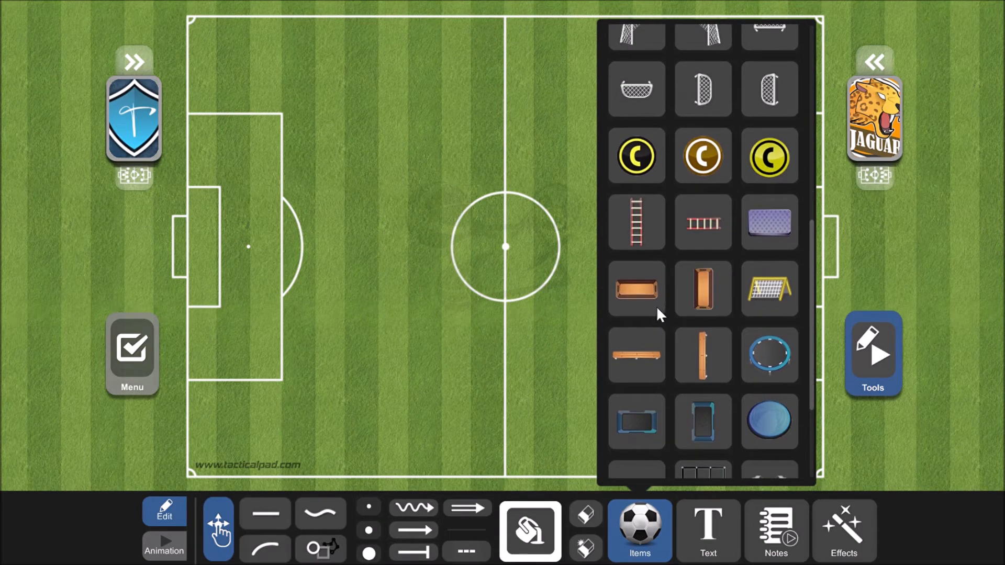
left_click_drag(701, 329, 698, 344)
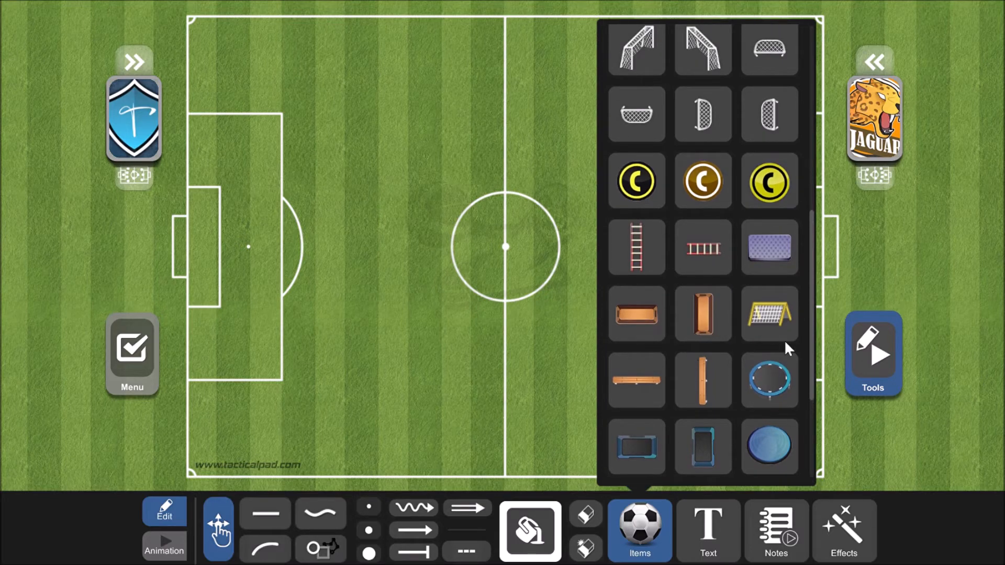
- Place the yellow hurdle item on the field, remove it by moving it off the board, and reopen the item library
left_click_drag(758, 320, 538, 364)
left_click_drag(590, 344, 988, 256)
left_click(647, 526)
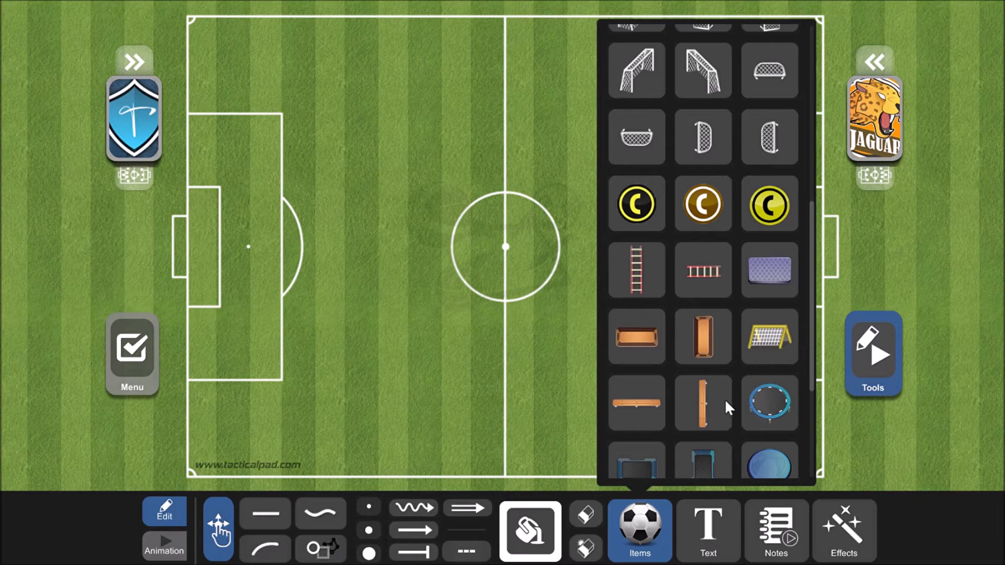
scroll(714, 304, "down", 2)
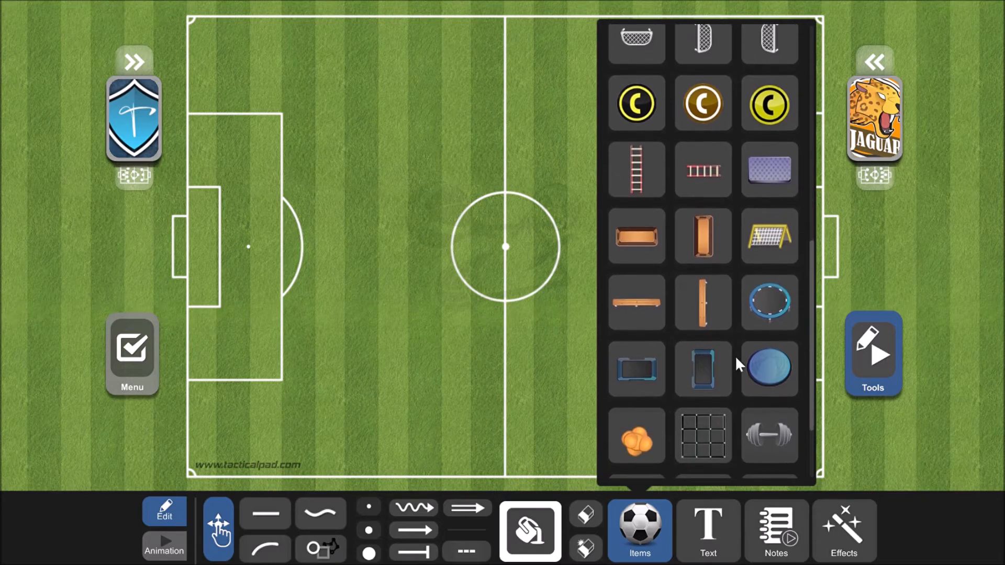
left_click_drag(773, 258, 1004, 260)
left_click(643, 541)
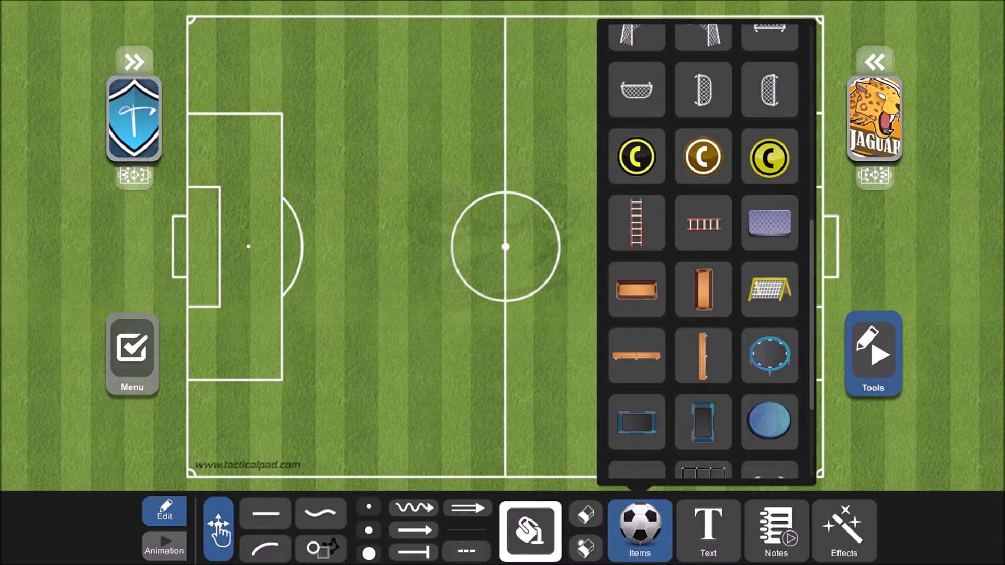
- Look through the remaining equipment at the end of the item library and close it
scroll(704, 314, "down", 3)
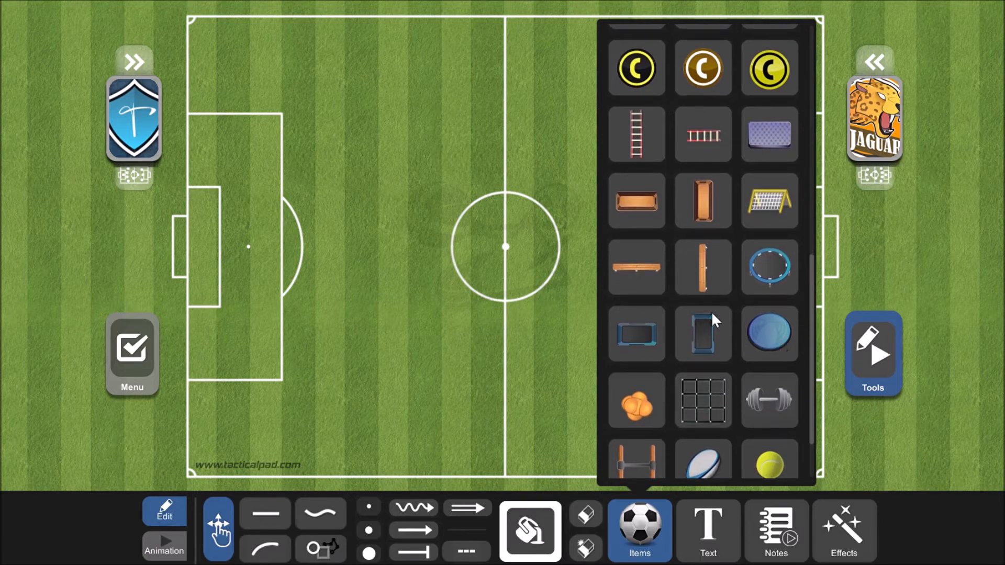
scroll(715, 299, "down", 3)
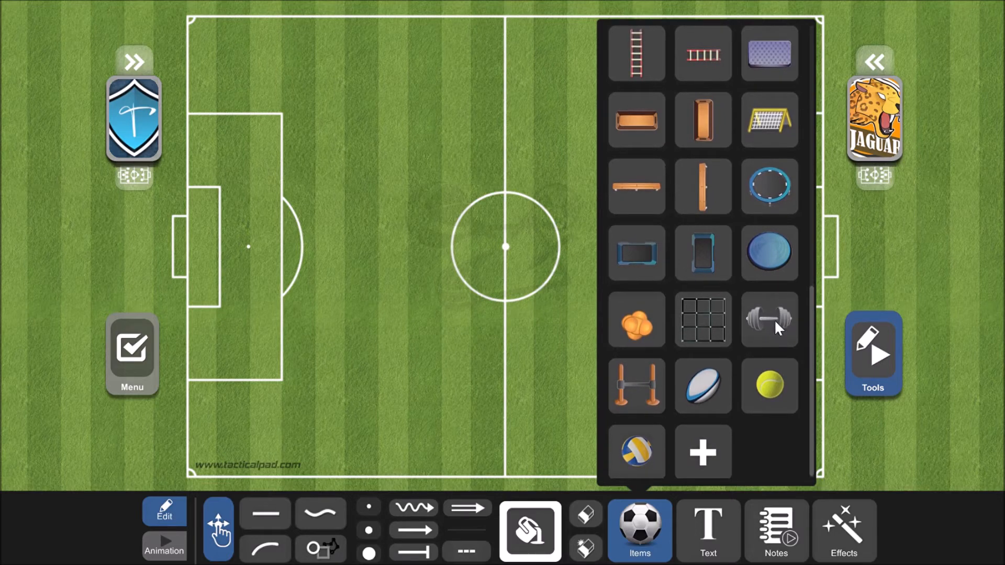
left_click_drag(703, 332, 710, 274)
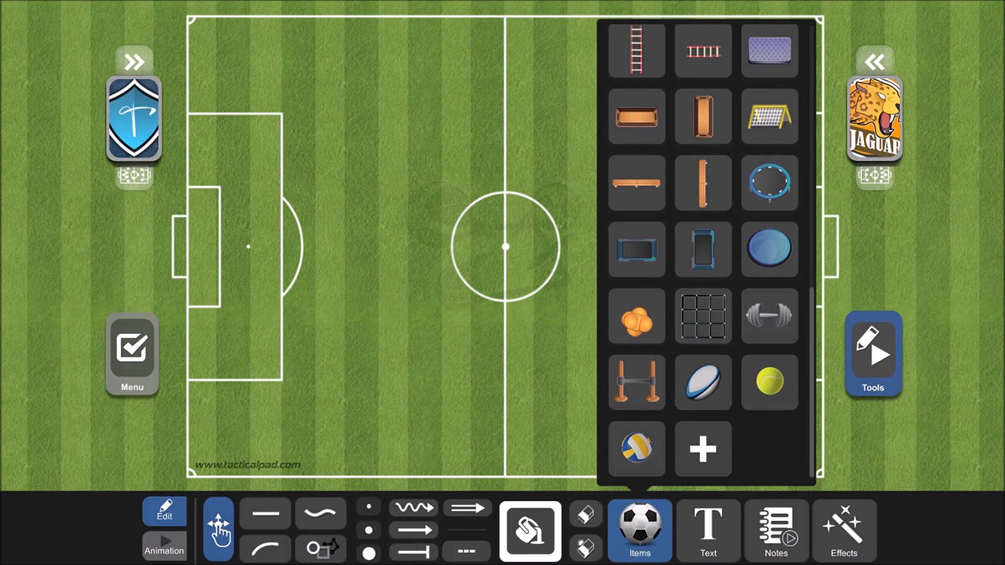
left_click(646, 536)
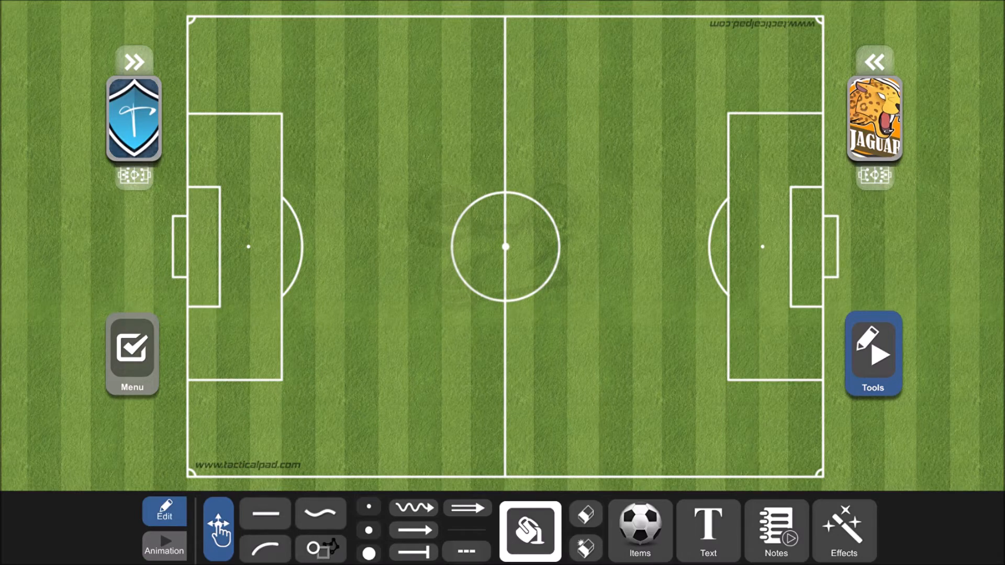
- Convert the static board to an animation board and return to edit mode
left_click(164, 545)
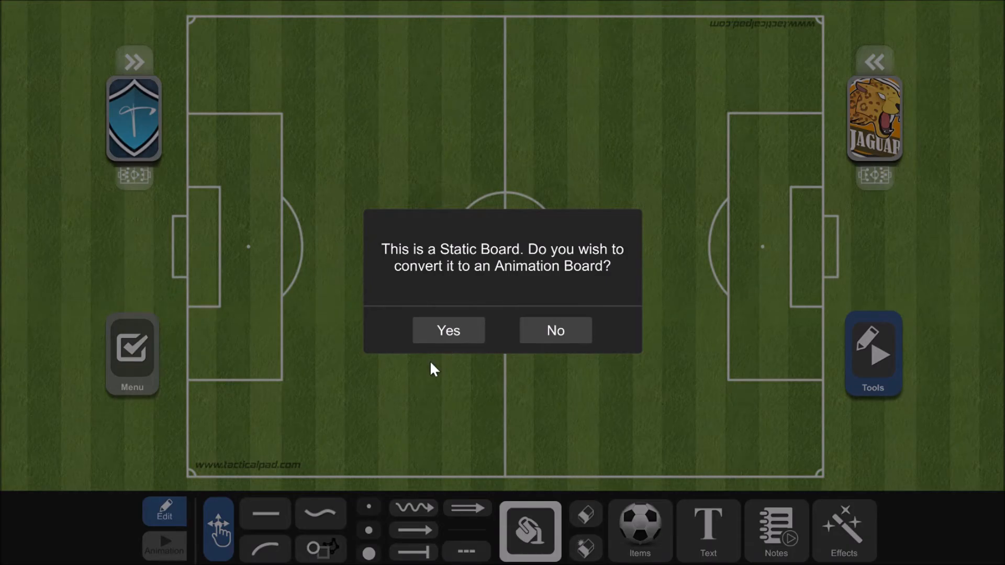
left_click(448, 330)
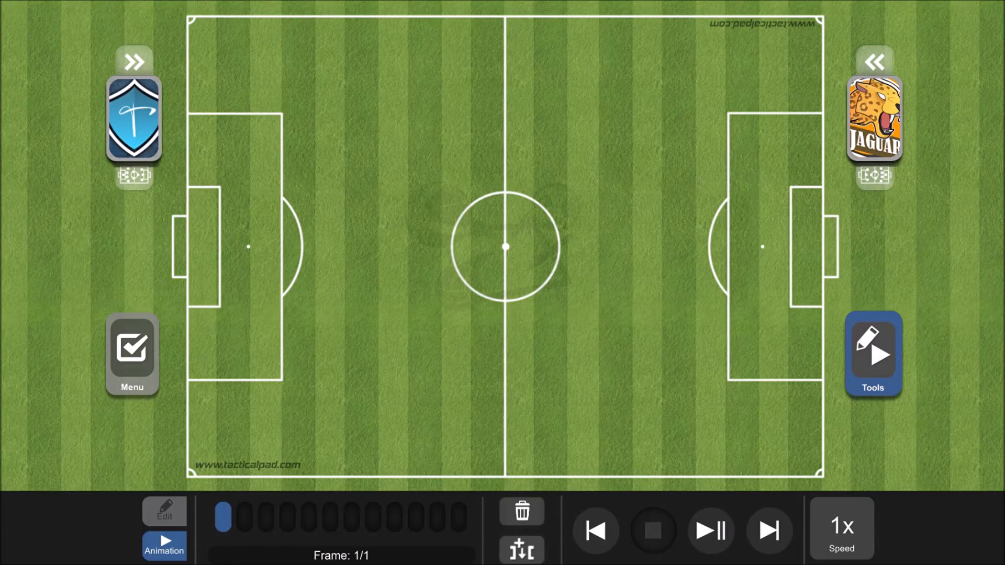
left_click(165, 511)
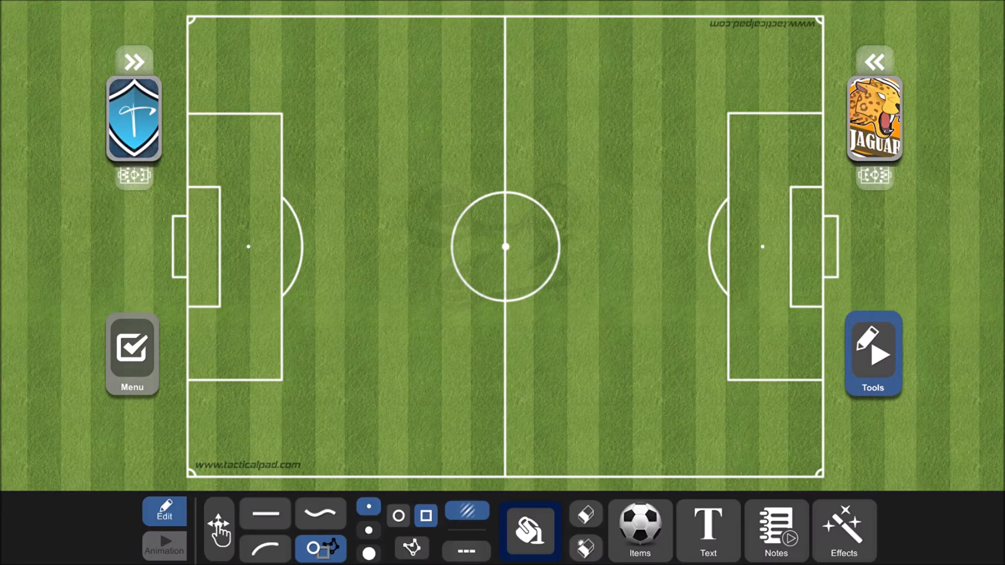
- View the blue shield team's player list and the available Effects options, leaving the effects unchanged
left_click(134, 119)
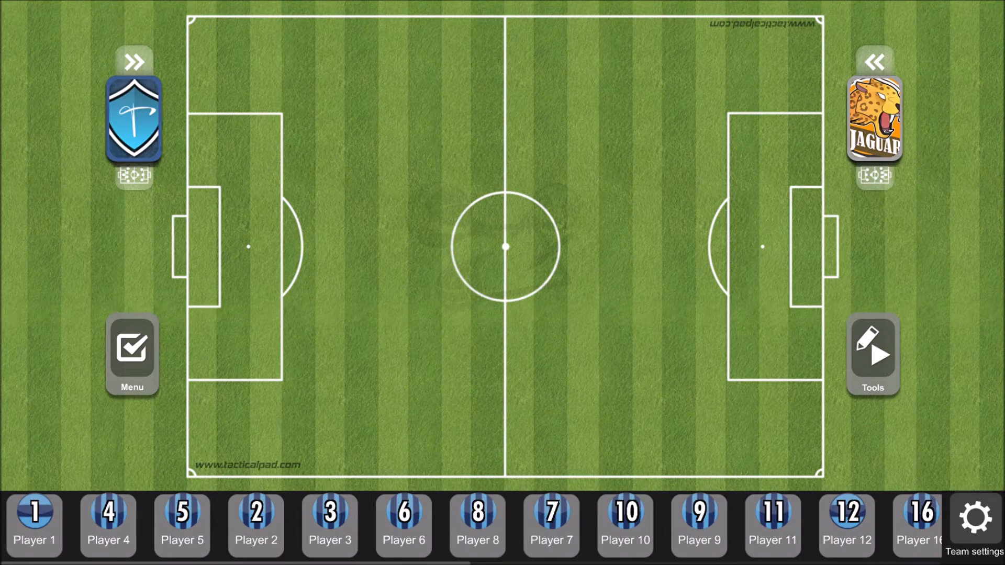
left_click(874, 356)
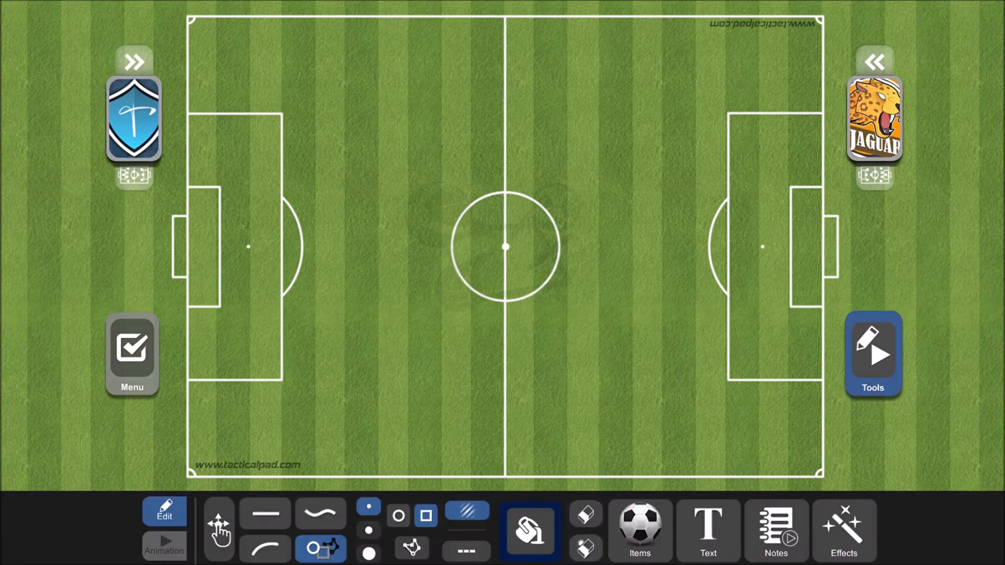
left_click(844, 529)
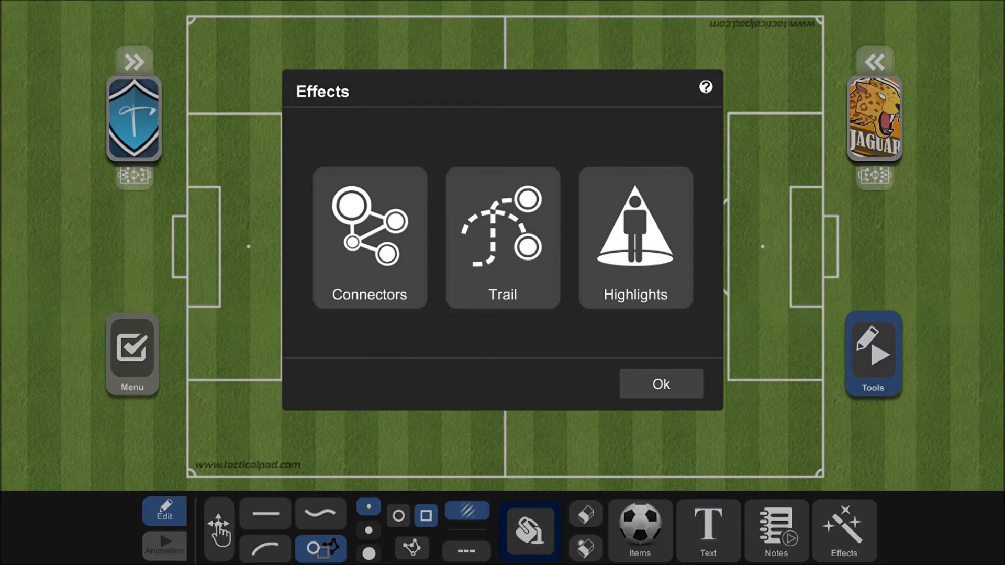
left_click(662, 386)
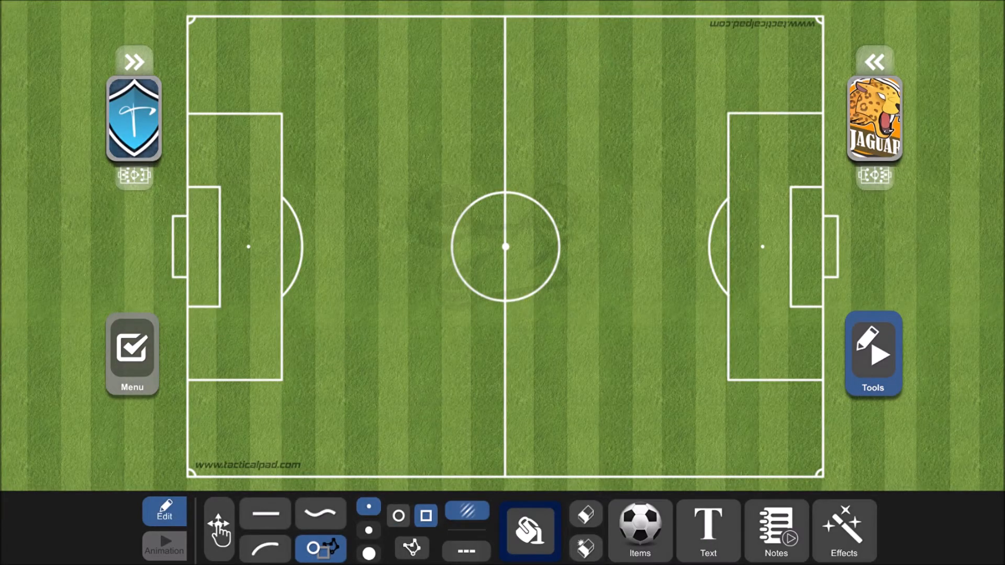
left_click(852, 539)
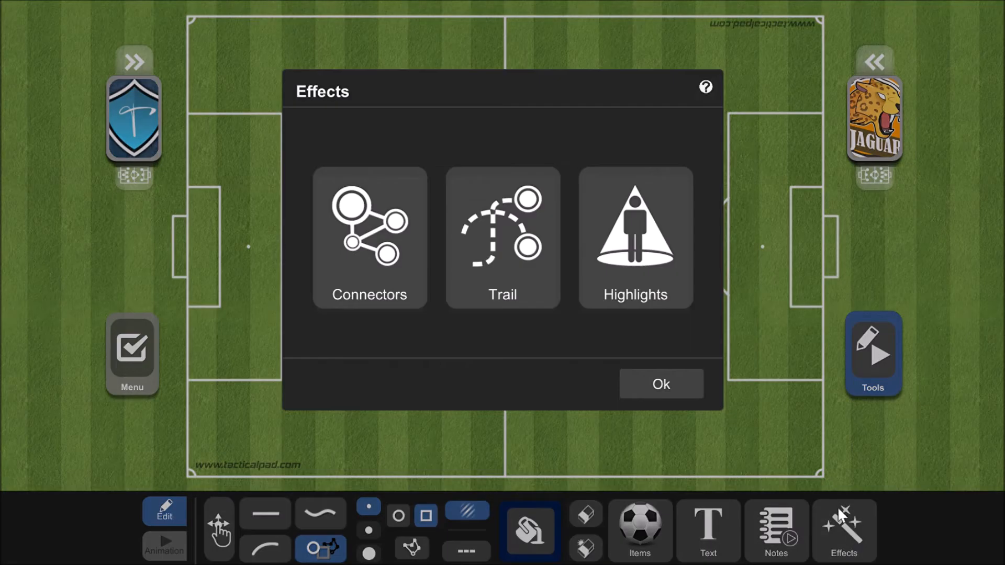
left_click(669, 388)
- Show the text tool's options and the Notes dialog, closing both without adding anything
left_click(709, 529)
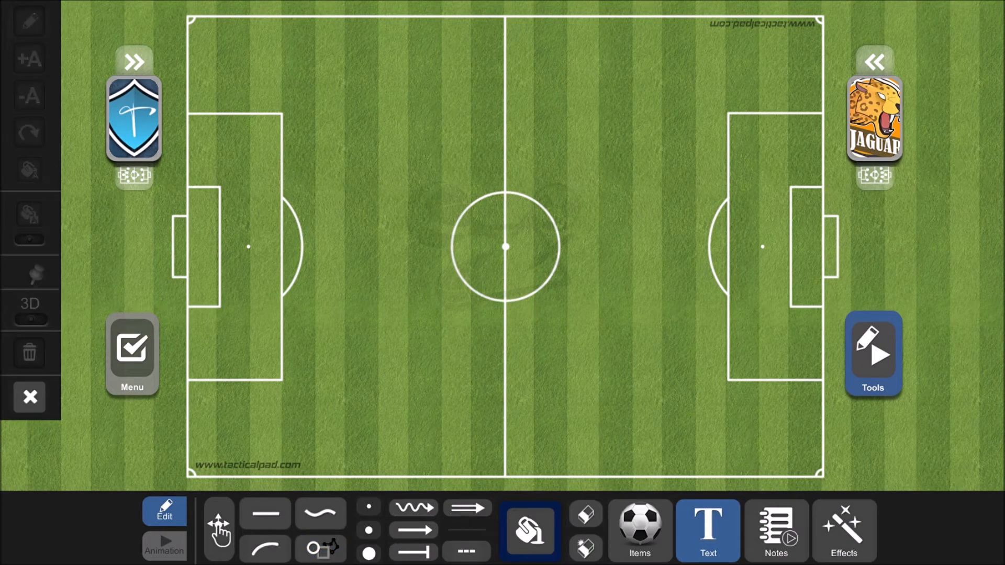
left_click(708, 539)
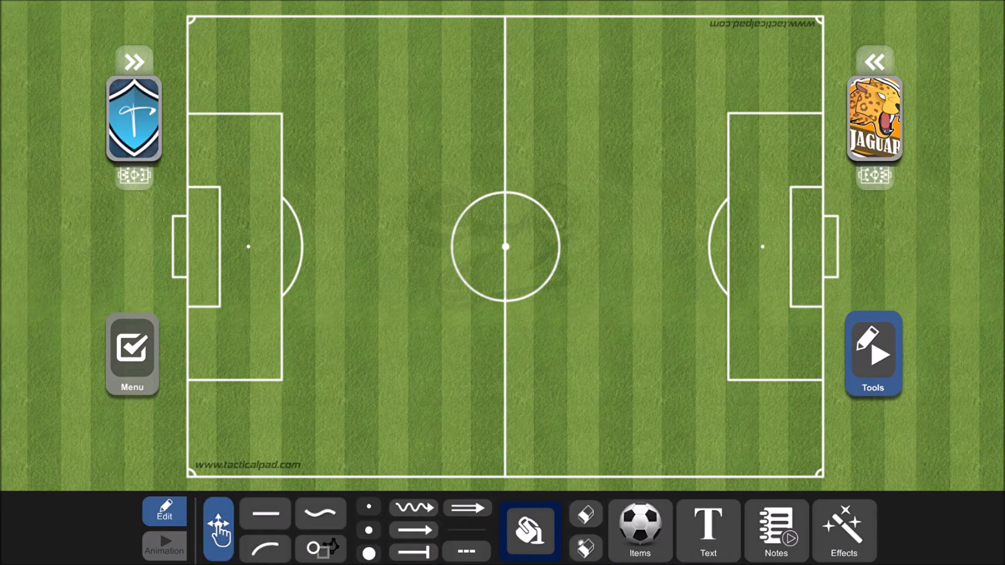
left_click(777, 529)
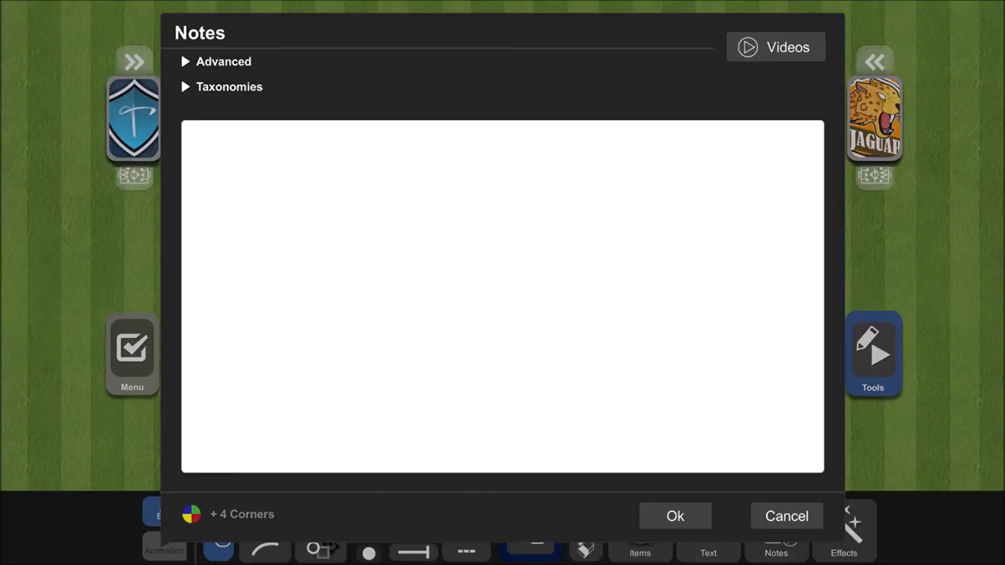
left_click(789, 519)
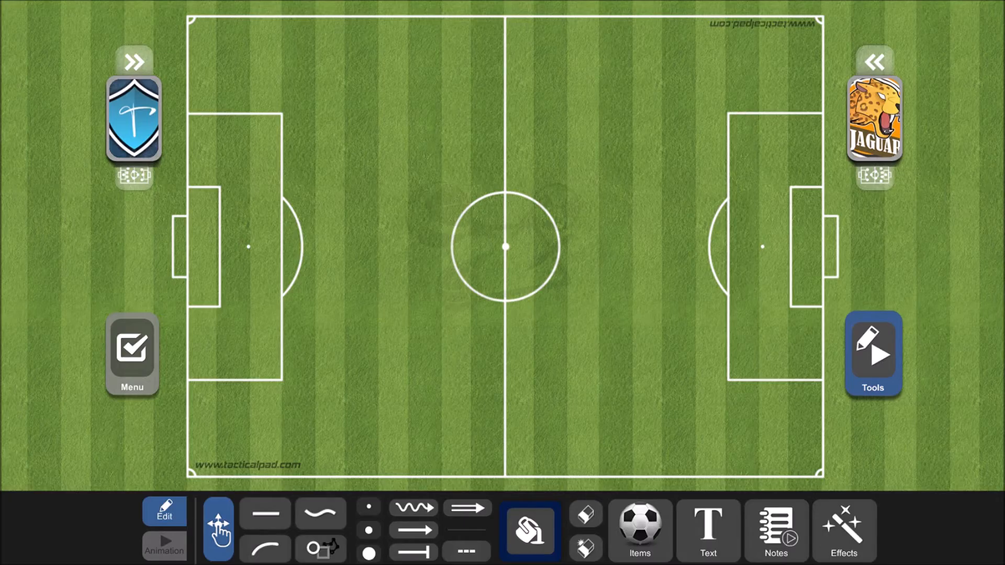
- Set the field lines to the pitch with two dashed dividing lines and the camera to the half field with the goal at the far end
left_click(132, 351)
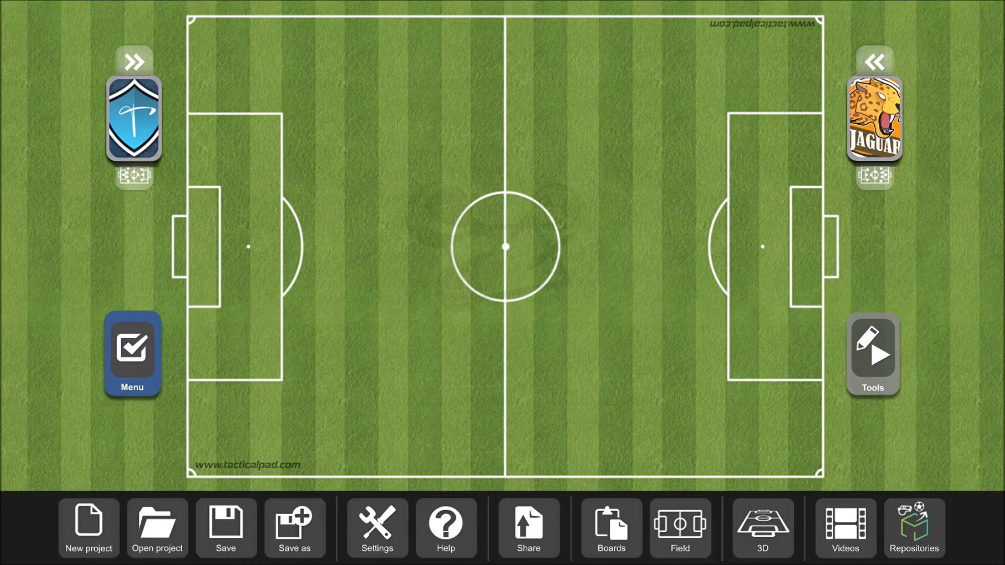
left_click(688, 539)
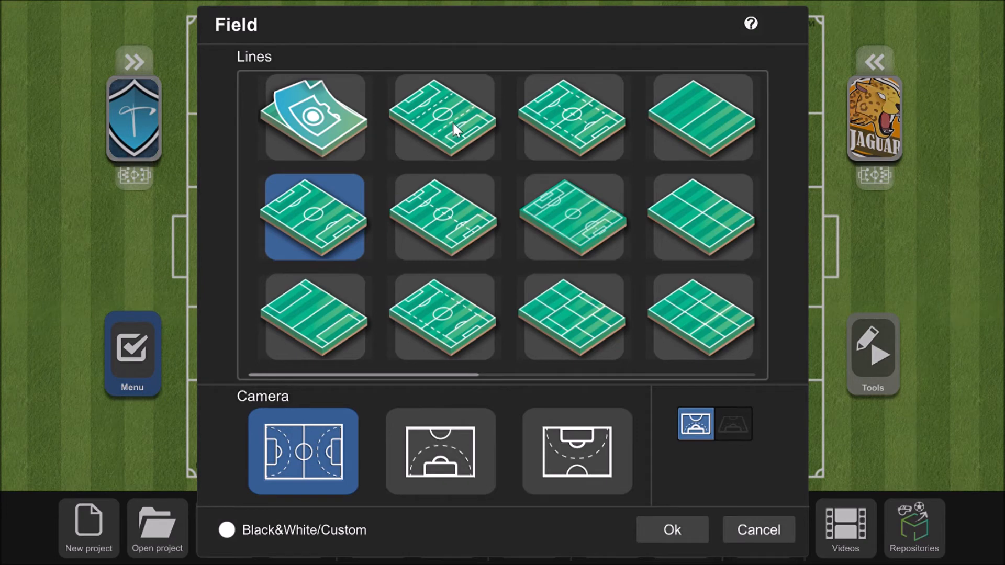
left_click(452, 121)
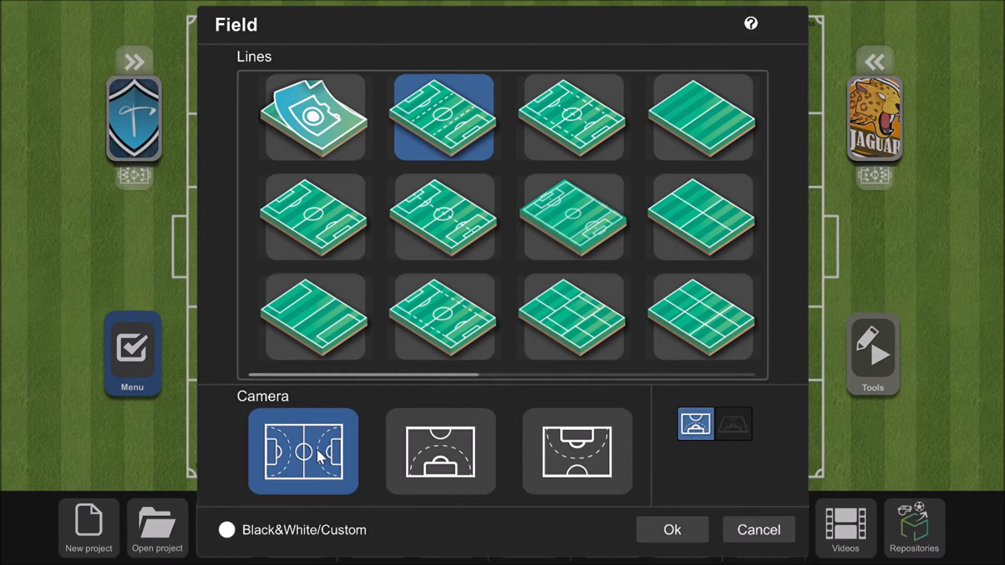
left_click(444, 458)
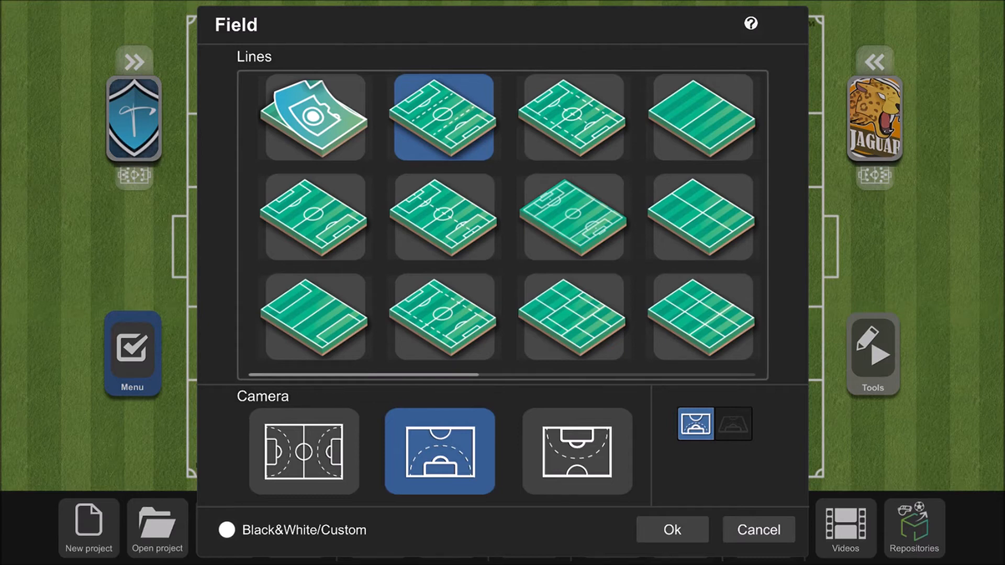
left_click(585, 445)
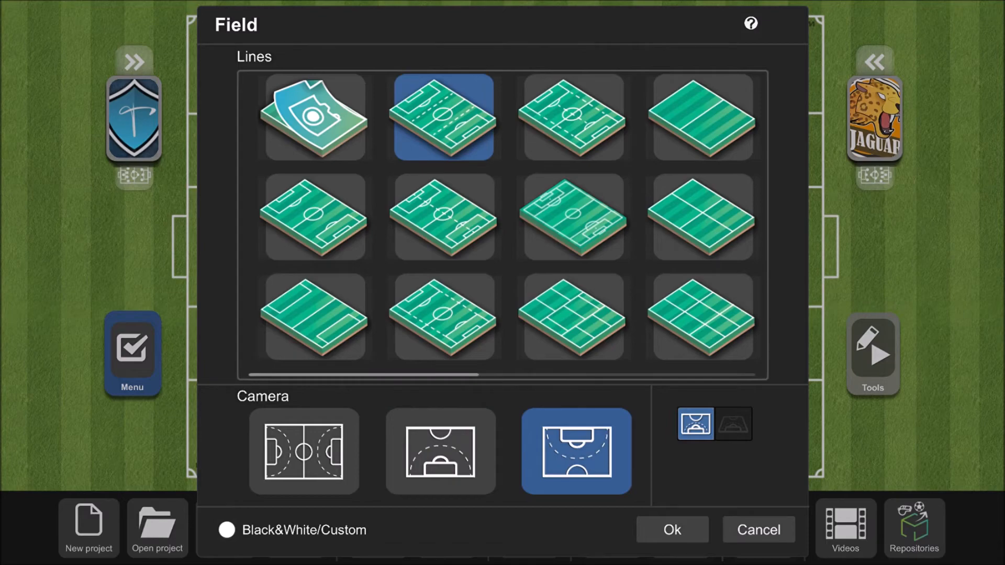
left_click(672, 530)
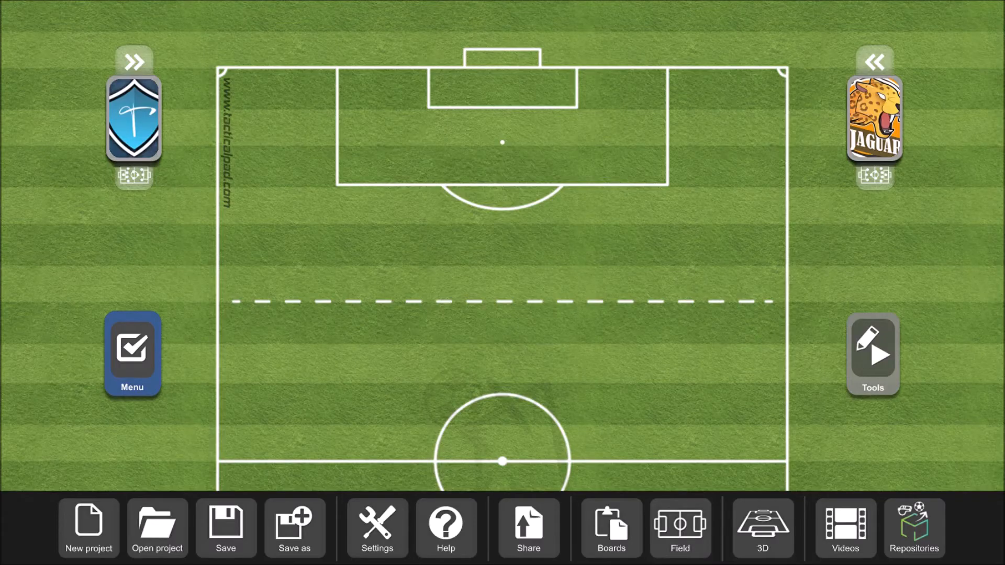
- Switch the half-field camera to the perspective view
left_click(680, 526)
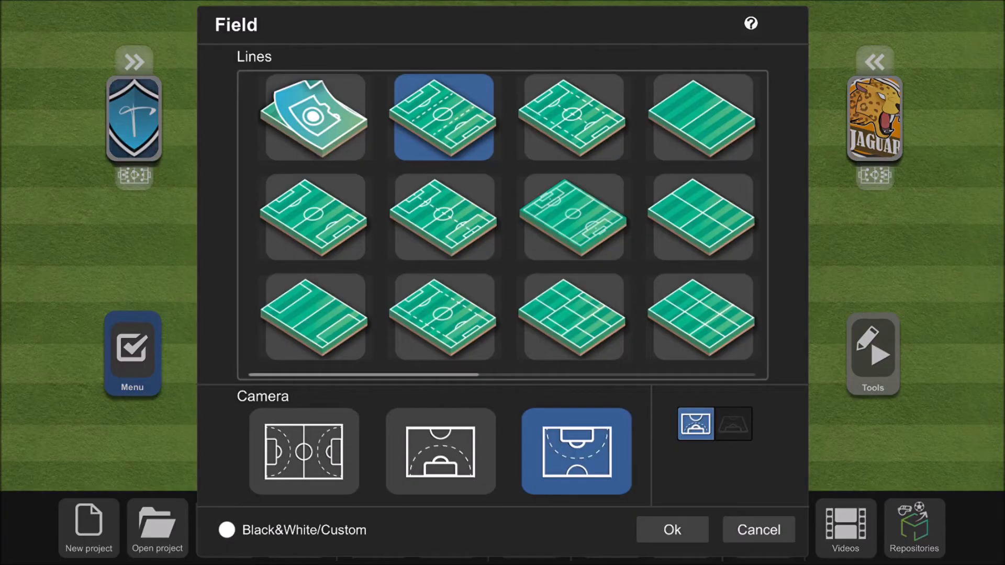
left_click(733, 428)
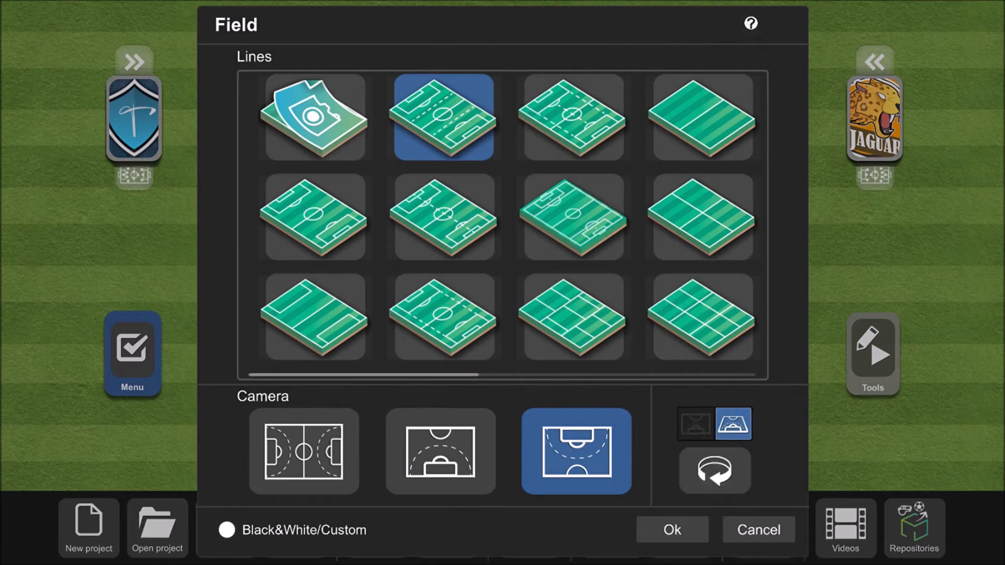
left_click(682, 531)
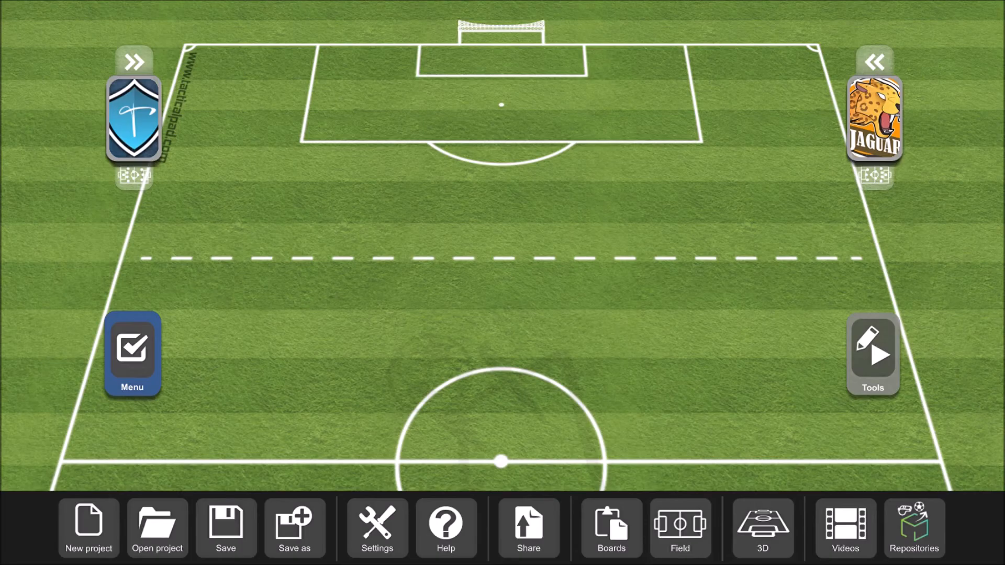
- Return the field to the flat view and apply the Black&White/Custom colours
left_click(686, 523)
left_click(691, 434)
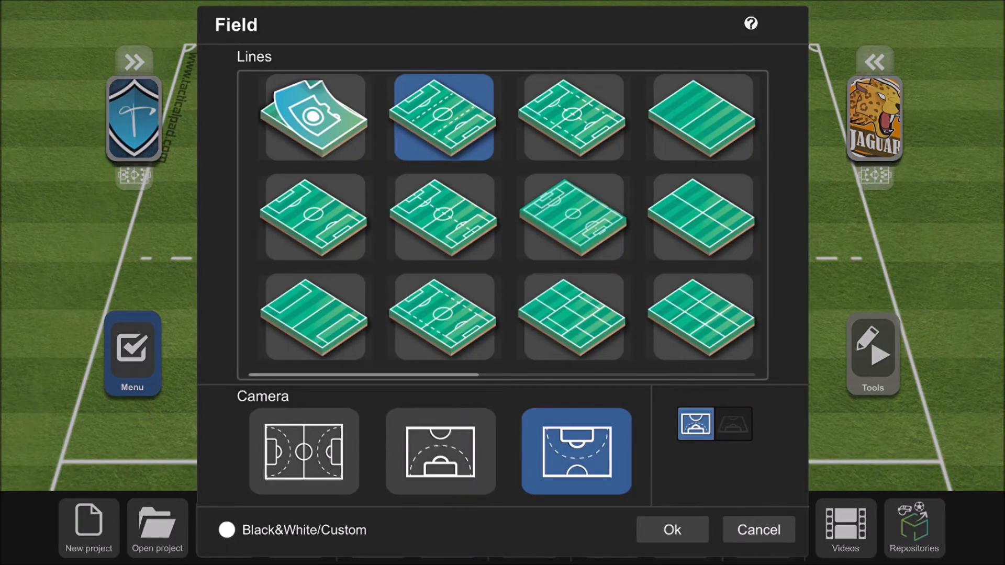
left_click(236, 528)
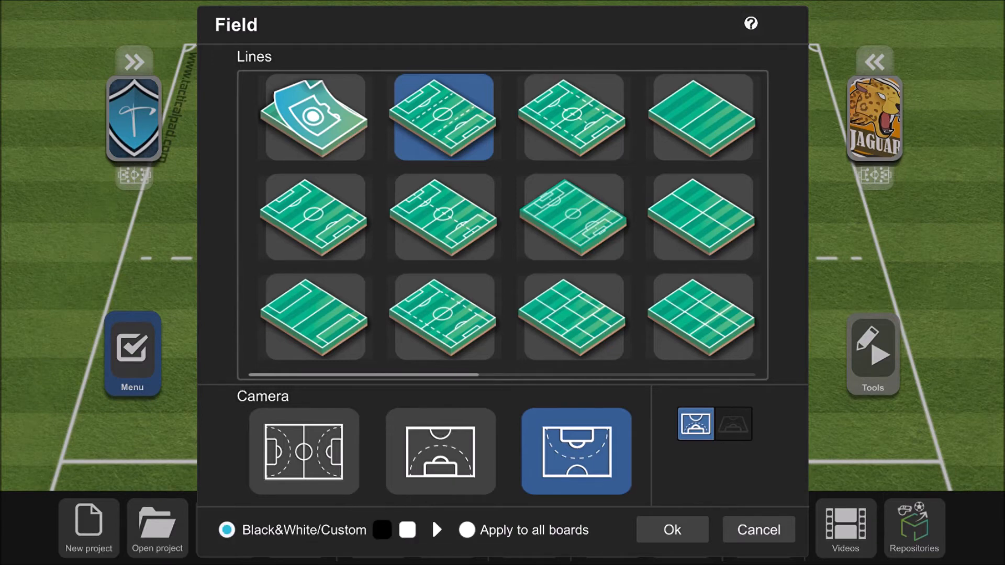
left_click(674, 531)
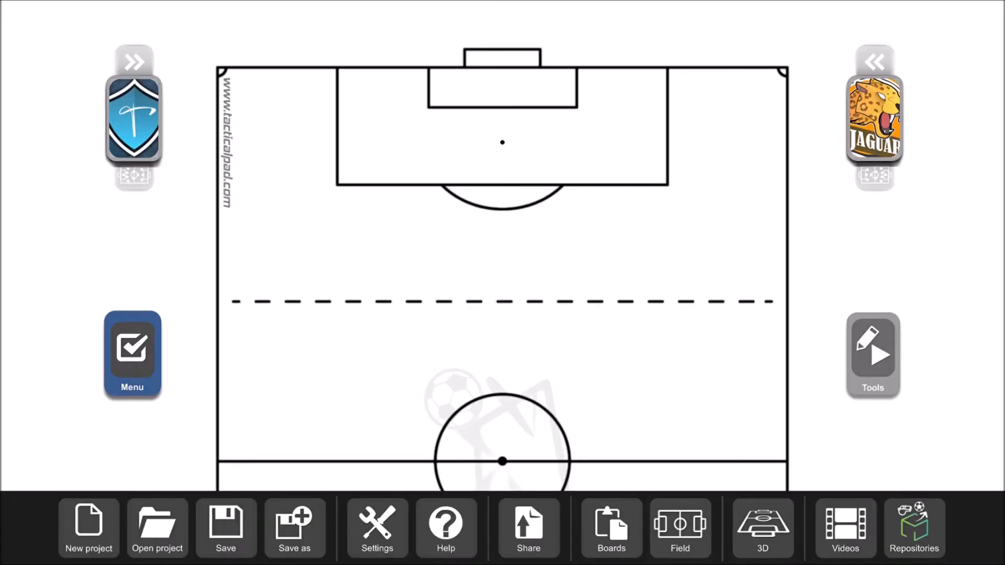
- Set the field camera to the full pitch and turn off Black&White/Custom
left_click(680, 529)
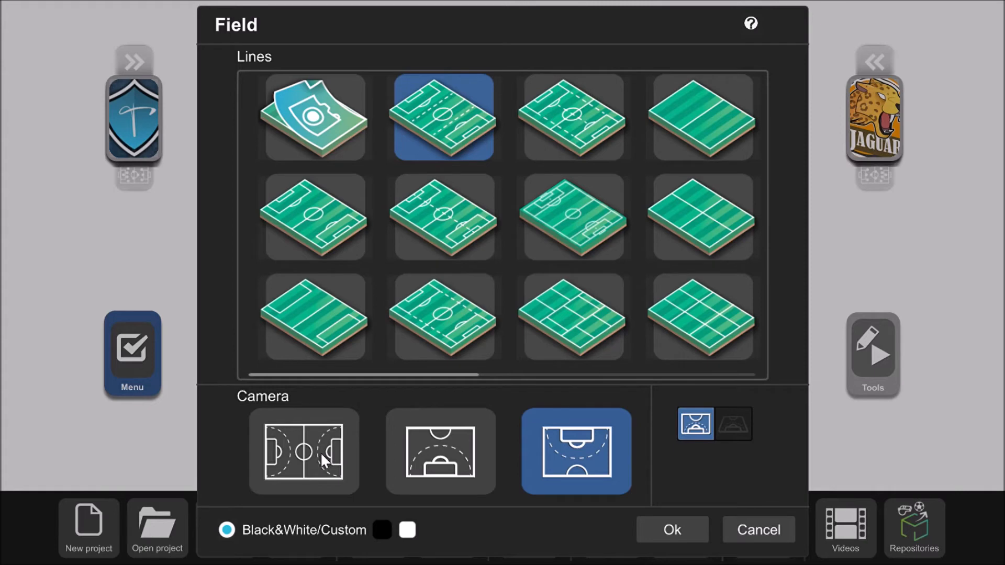
left_click(304, 451)
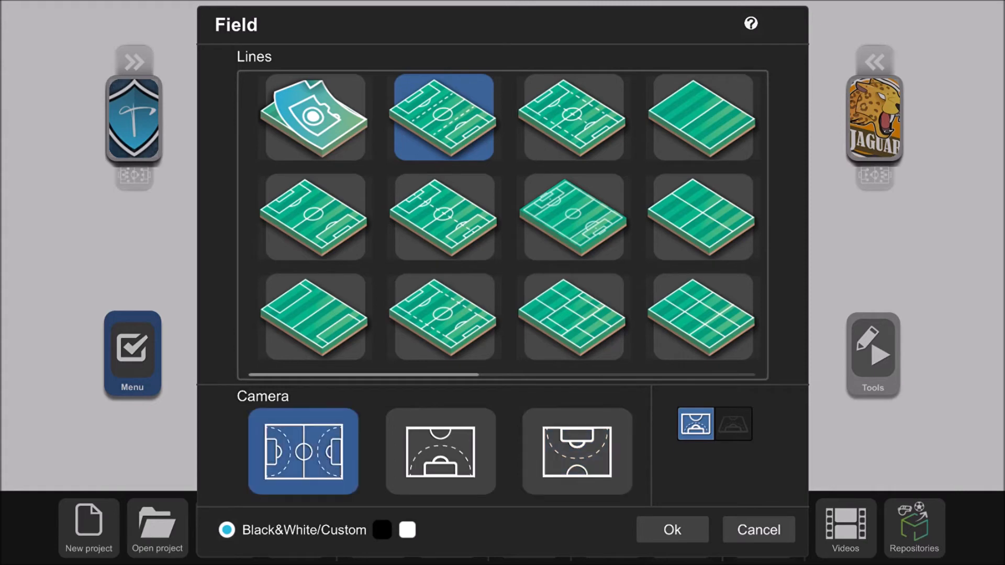
left_click(227, 530)
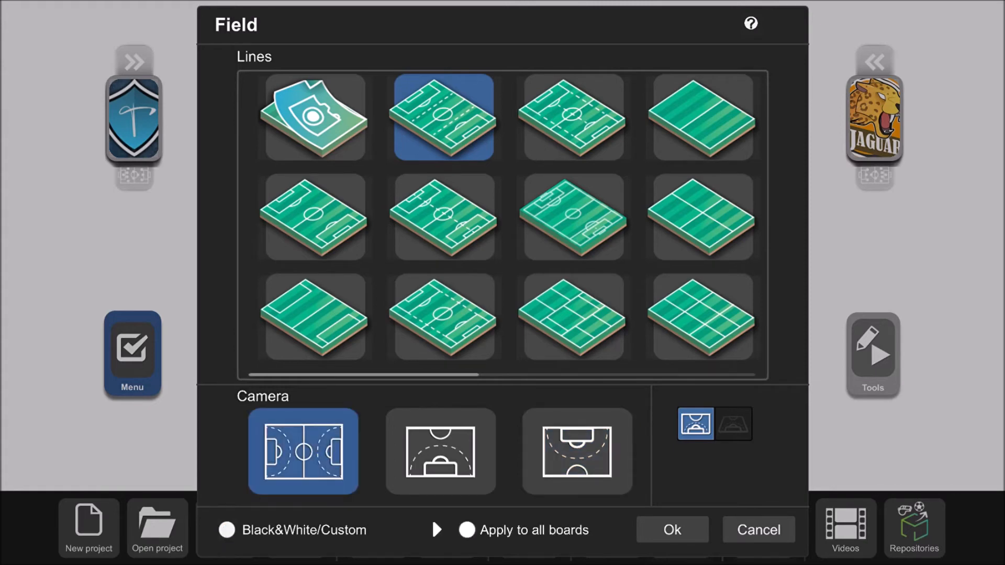
left_click(673, 531)
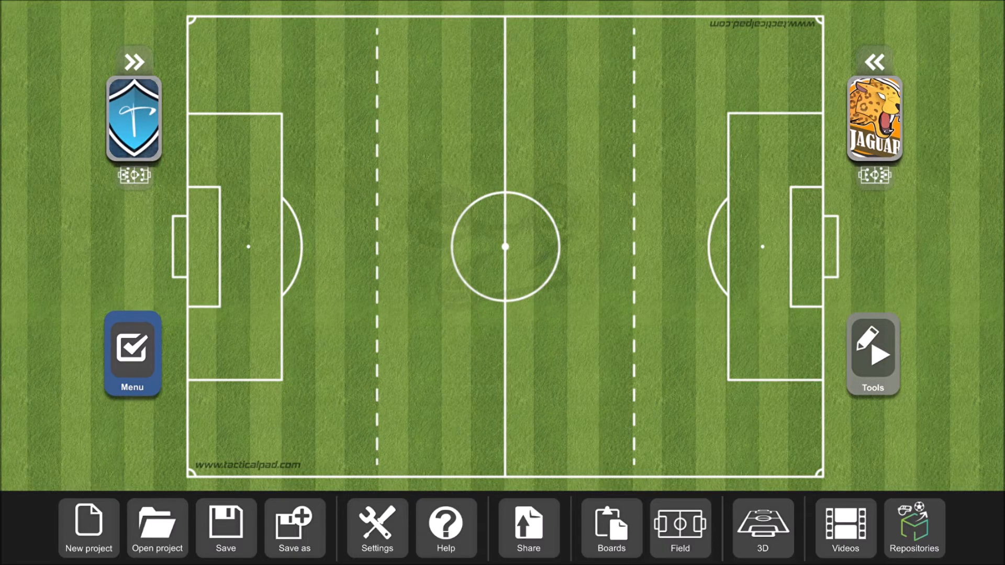
- Draw a thin dashed straight line from the left penalty area past the halfway line, and erase it
left_click(859, 373)
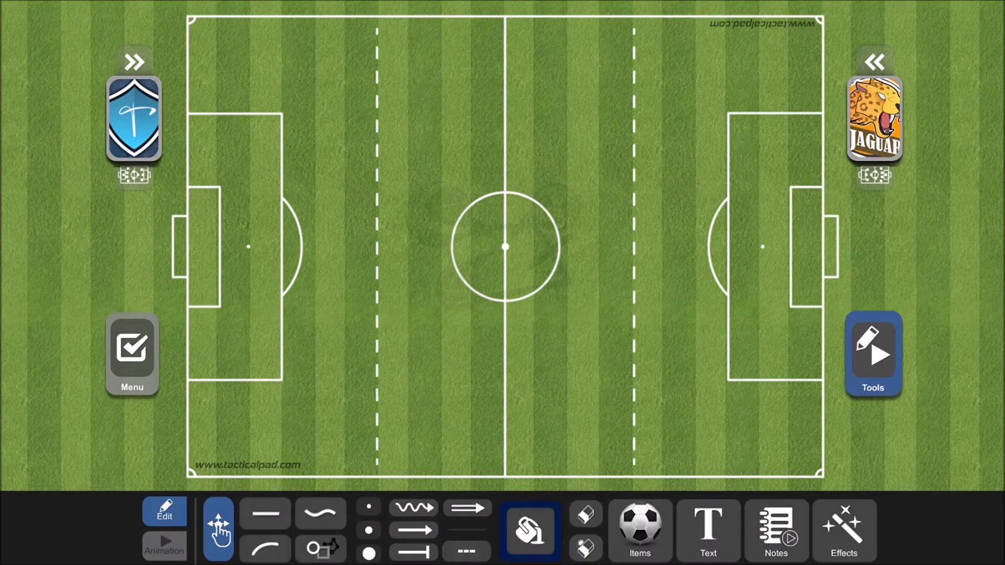
left_click(282, 509)
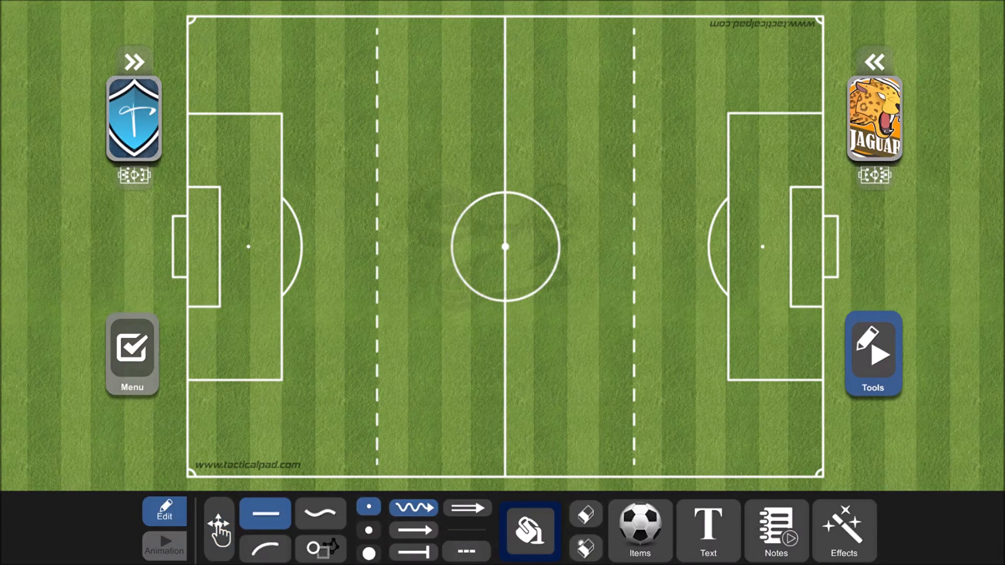
left_click(464, 553)
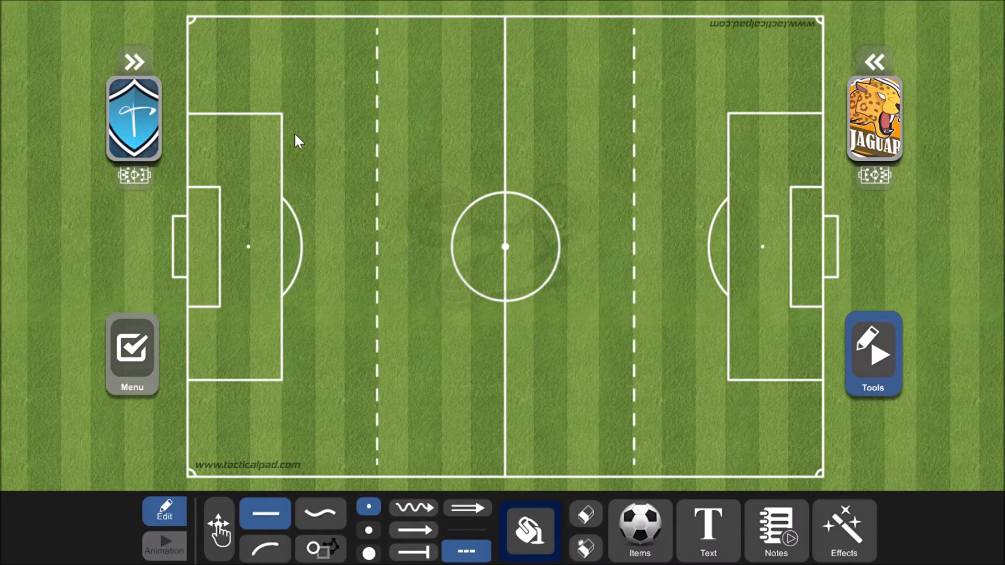
left_click_drag(286, 138, 539, 147)
left_click(583, 513)
left_click(445, 143)
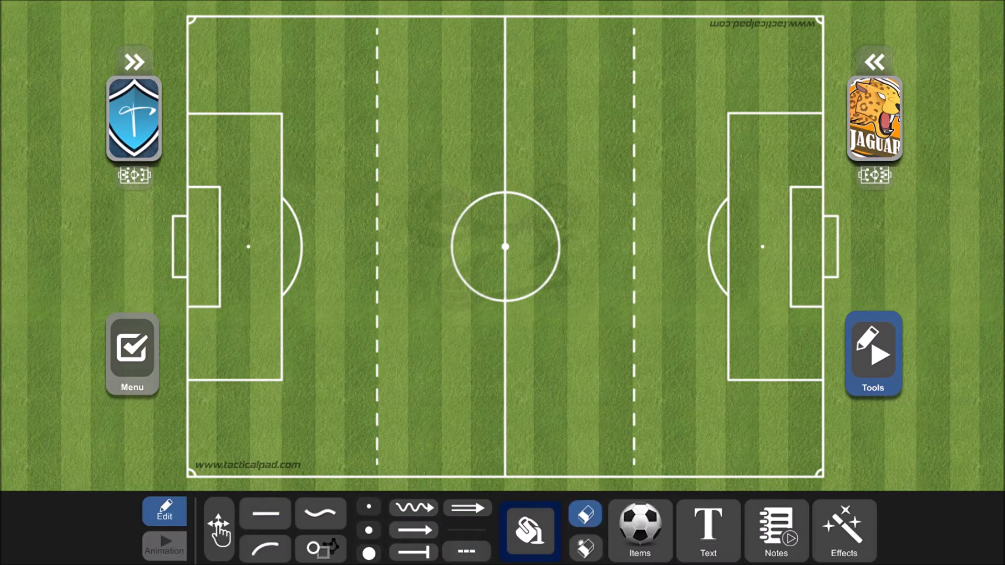
- Leave the eraser and set the drawing colour to white
left_click(582, 514)
left_click(537, 532)
left_click(508, 477)
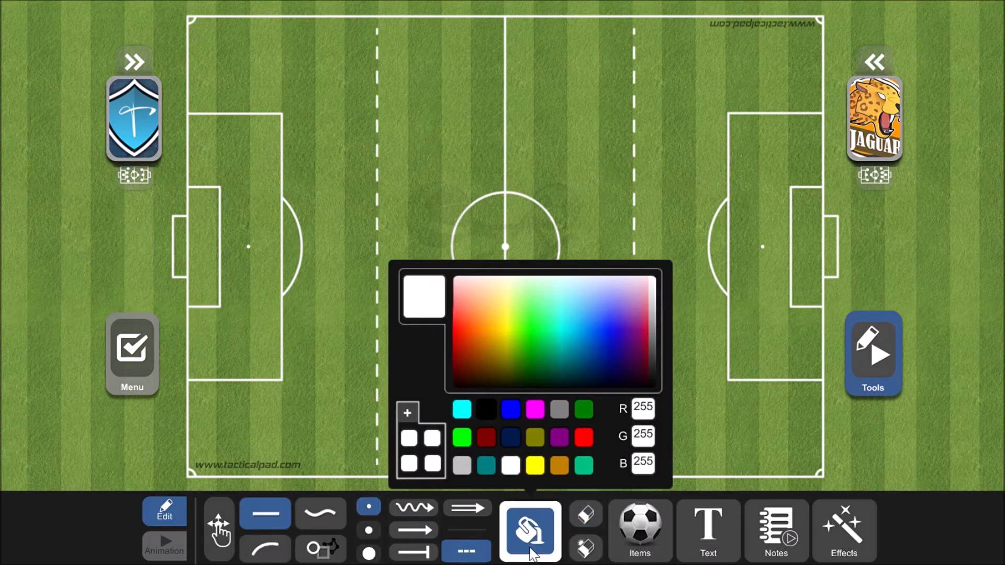
left_click(532, 547)
- Draw two dashed white lines between the penalty areas and a third through the centre spot between the vertical dashed lines
mouse_move(283, 140)
left_mouse_down()
mouse_move(676, 153)
mouse_move(727, 136)
left_mouse_up()
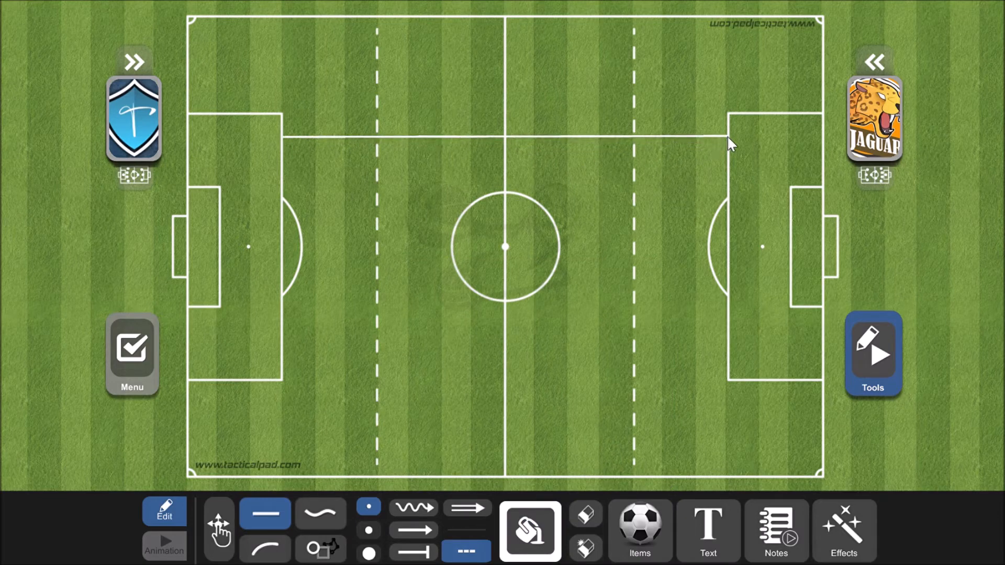
left_click_drag(285, 356, 727, 357)
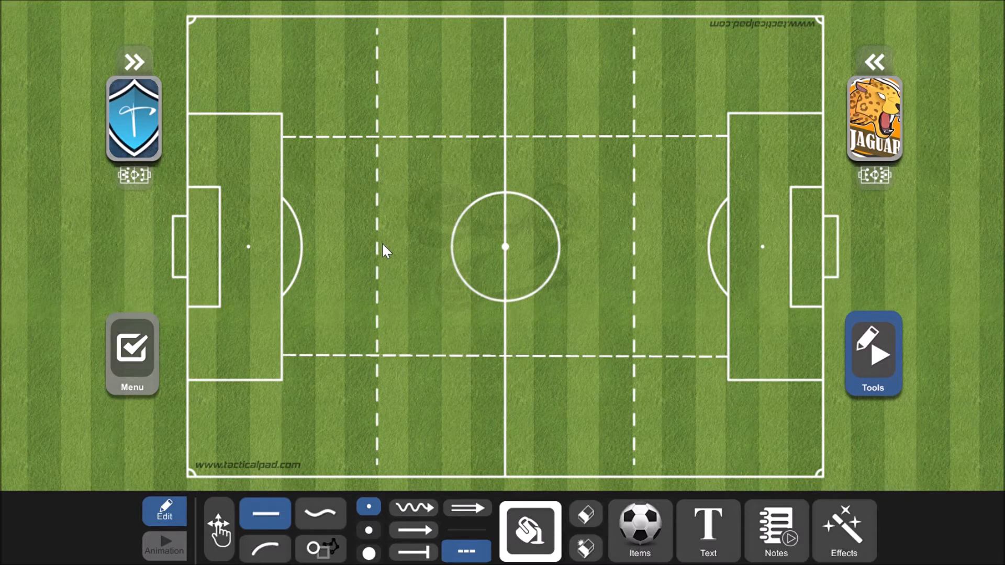
left_click_drag(382, 244, 635, 247)
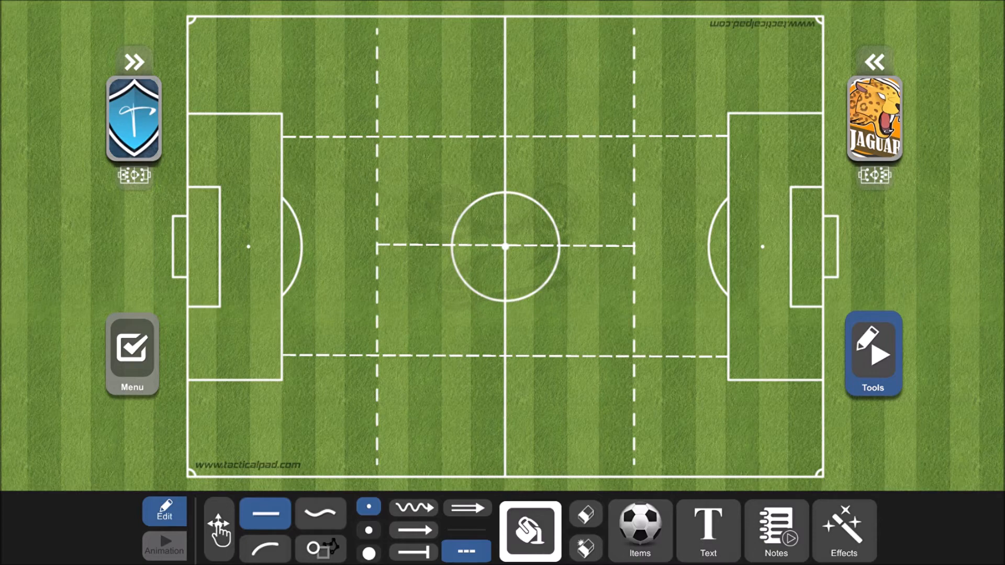
- Erase the three horizontal dashed lines from the pitch and leave the eraser
left_click(585, 515)
left_click(589, 361)
left_click(577, 134)
left_click(532, 246)
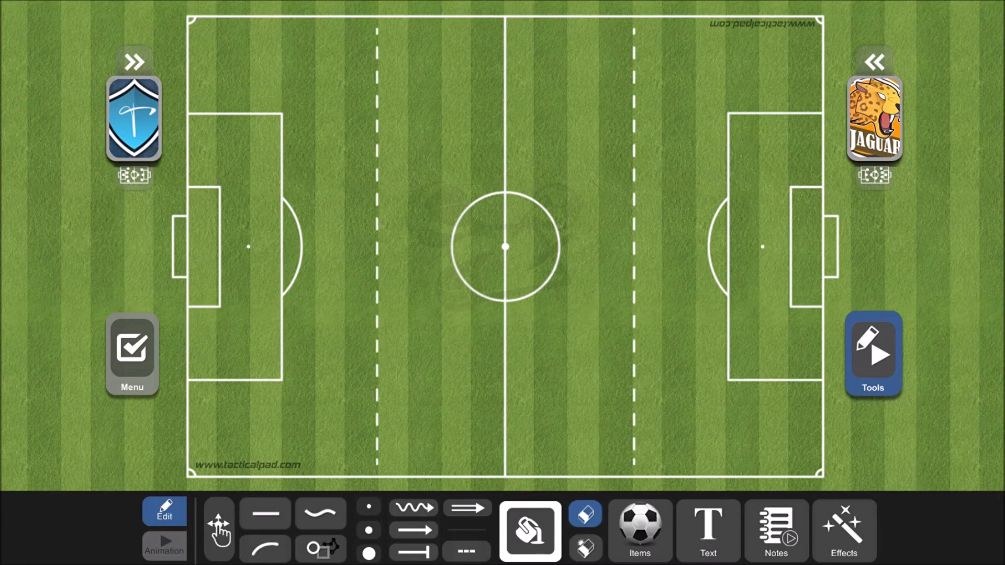
left_click(587, 517)
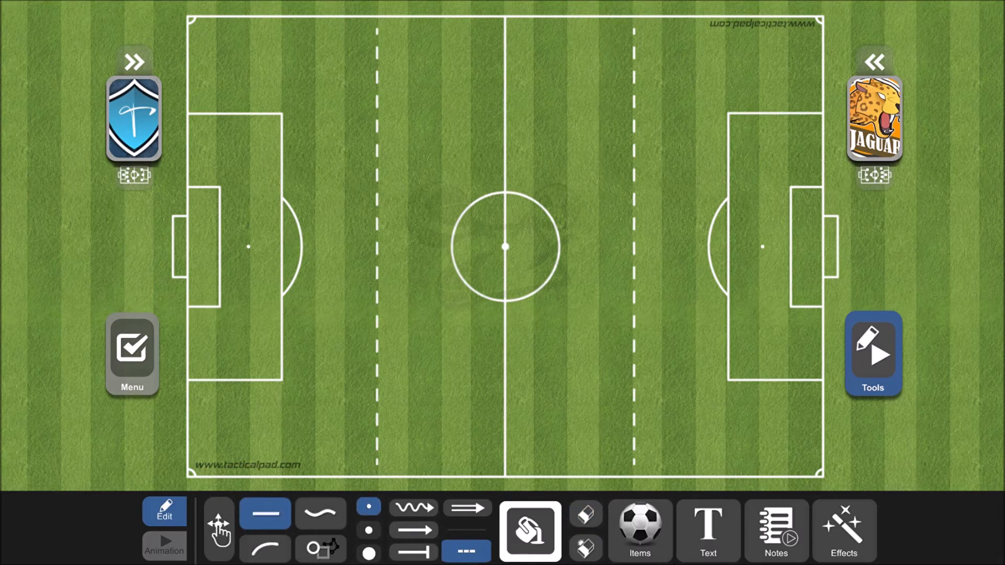
- Draw a dashed white circle overlapping the centre circle and reaching the right-hand vertical dashed line
left_click(320, 548)
left_click(399, 516)
left_click_drag(536, 218, 631, 348)
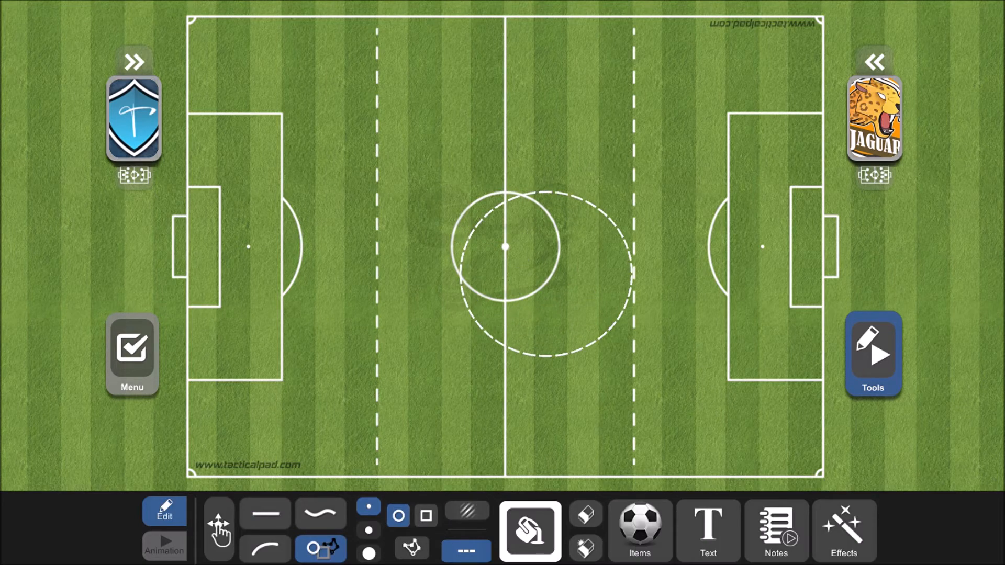
left_click(579, 511)
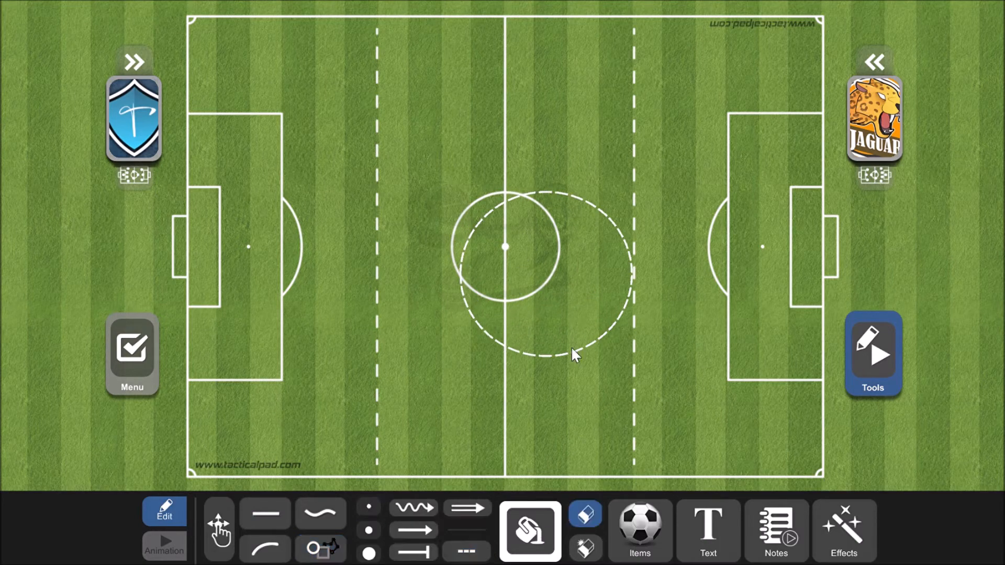
left_click(580, 524)
- Turn off the dashed style, draw a solid circle in the upper right half of midfield, and erase the drawn circles
left_click(466, 551)
mouse_move(553, 134)
left_mouse_down()
mouse_move(632, 165)
mouse_move(641, 180)
left_mouse_up()
left_click(585, 515)
left_click_drag(606, 289, 595, 233)
left_click(585, 515)
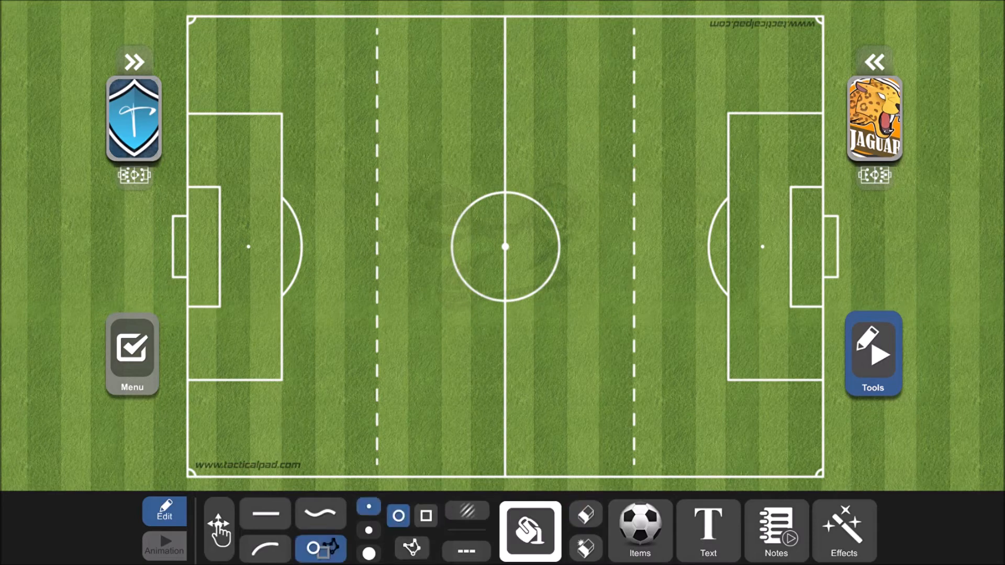
- Draw a solid white rectangle around the centre circle, and erase it
left_click(426, 516)
left_click_drag(421, 152, 591, 365)
left_click(586, 516)
left_click(564, 366)
left_click(585, 522)
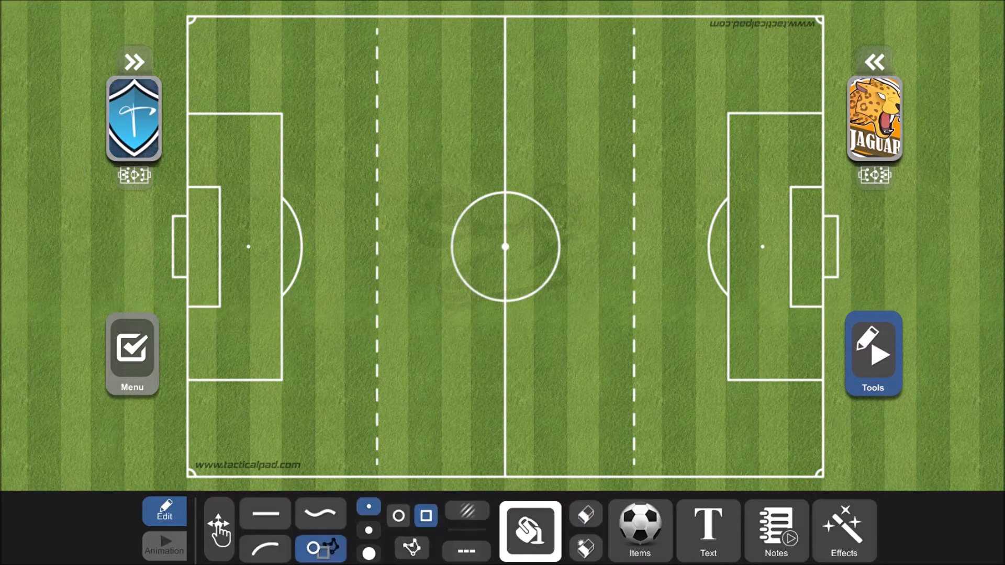
- Select the polygon shape for drawing
left_click(412, 548)
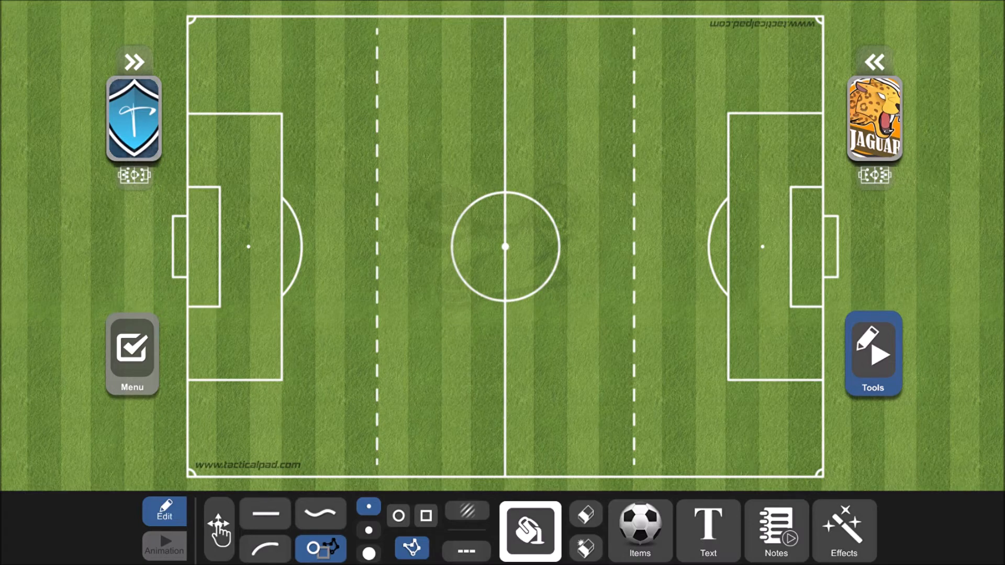
left_click(418, 549)
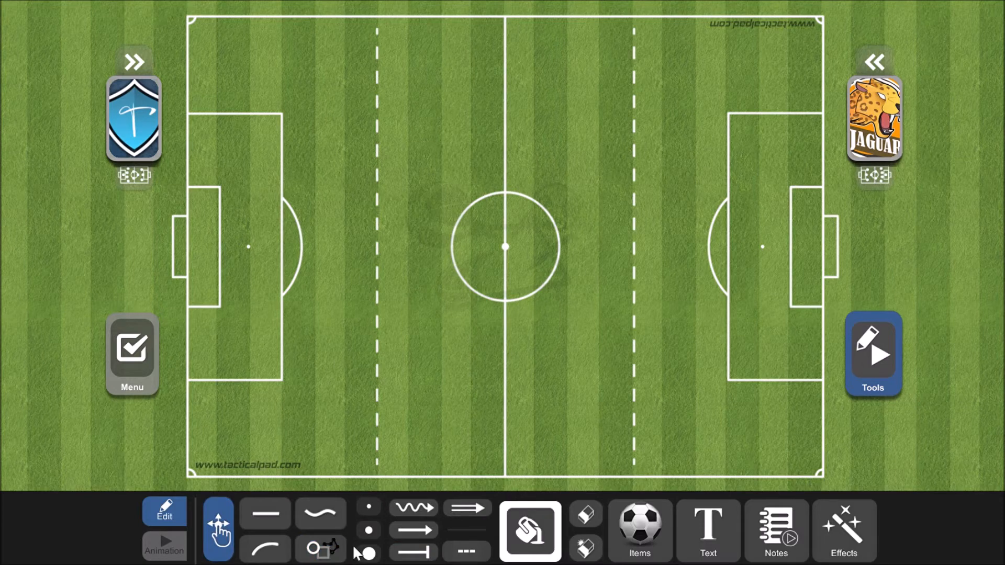
left_click(327, 550)
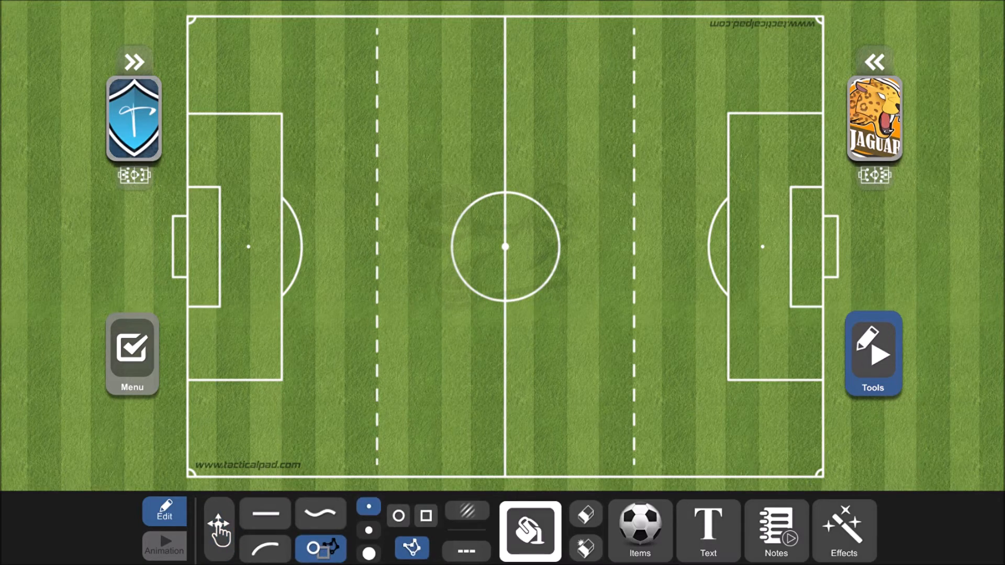
- Switch the board to the 3D view
left_click(132, 355)
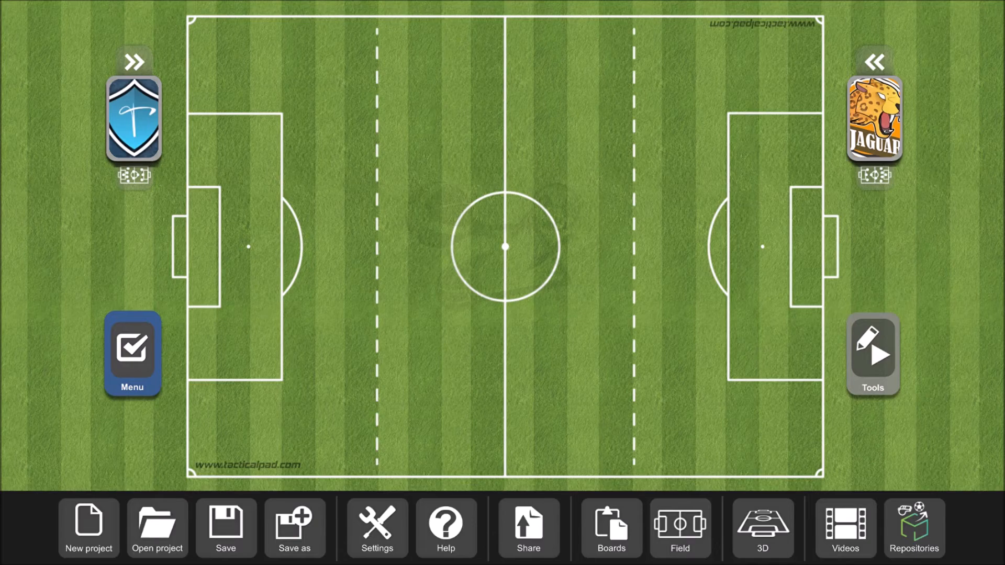
left_click(762, 535)
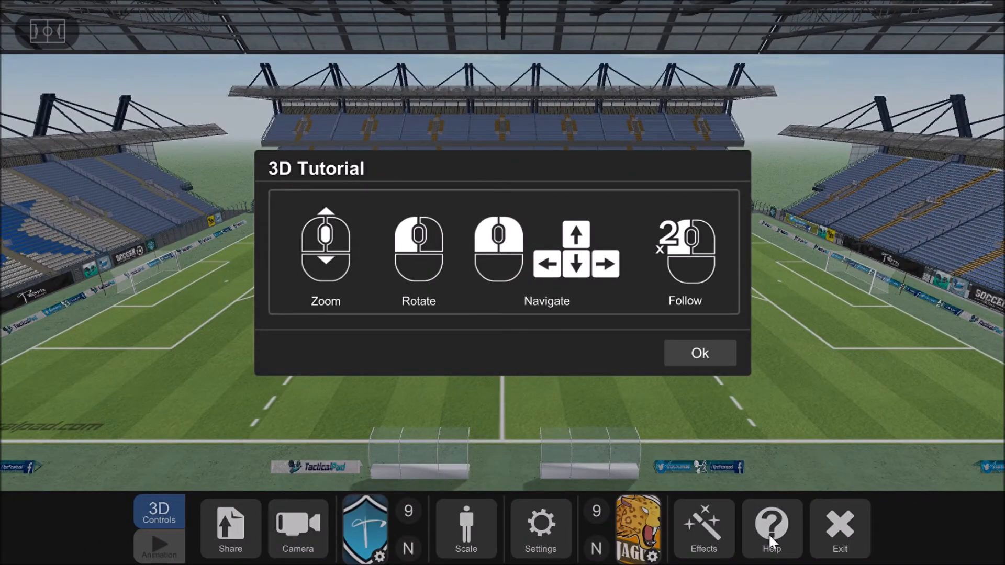
- Dismiss the 3D tutorial, look around the stadium from several angles, and review the 3D effects options
left_click(705, 349)
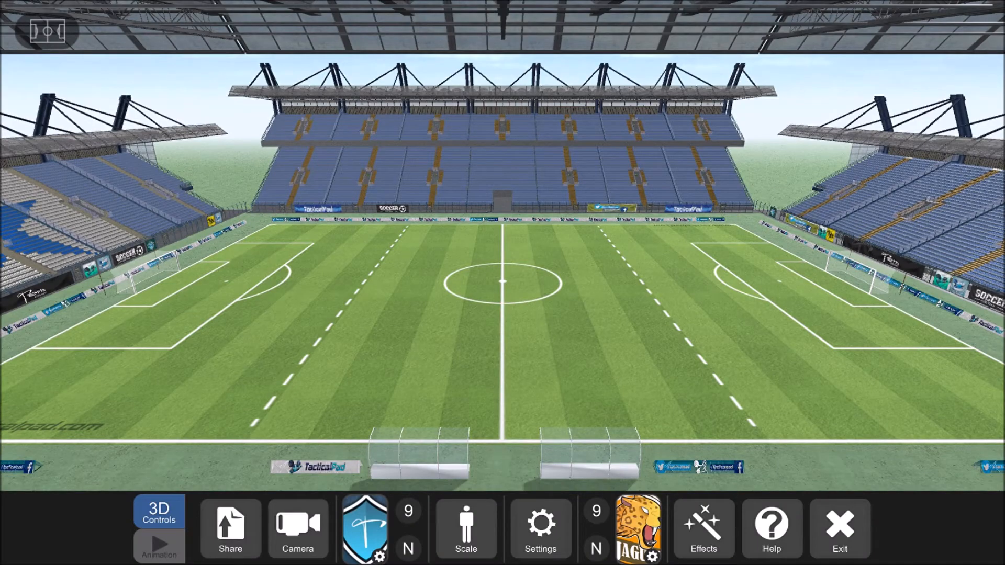
left_click_drag(673, 351, 801, 270)
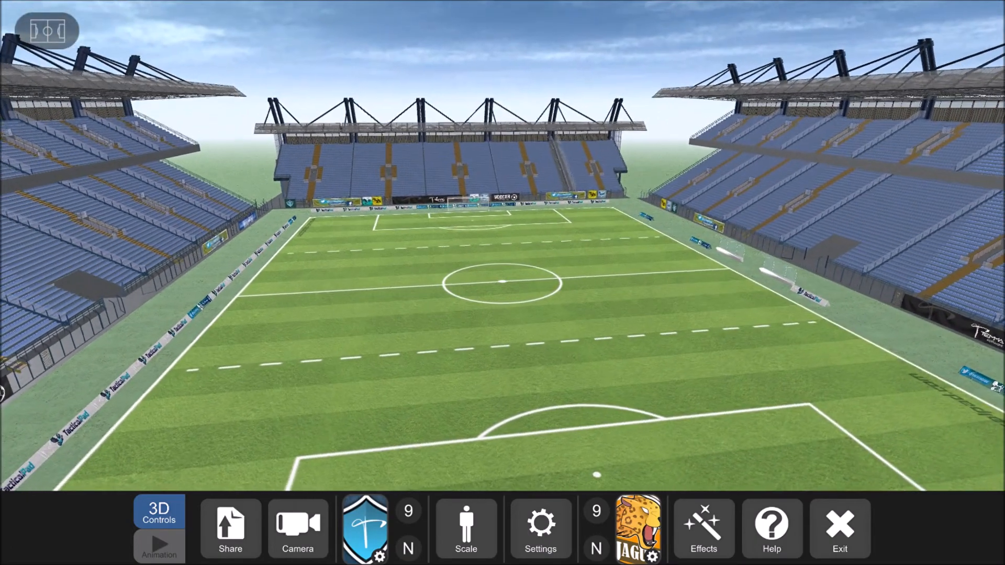
left_click_drag(652, 444, 702, 353)
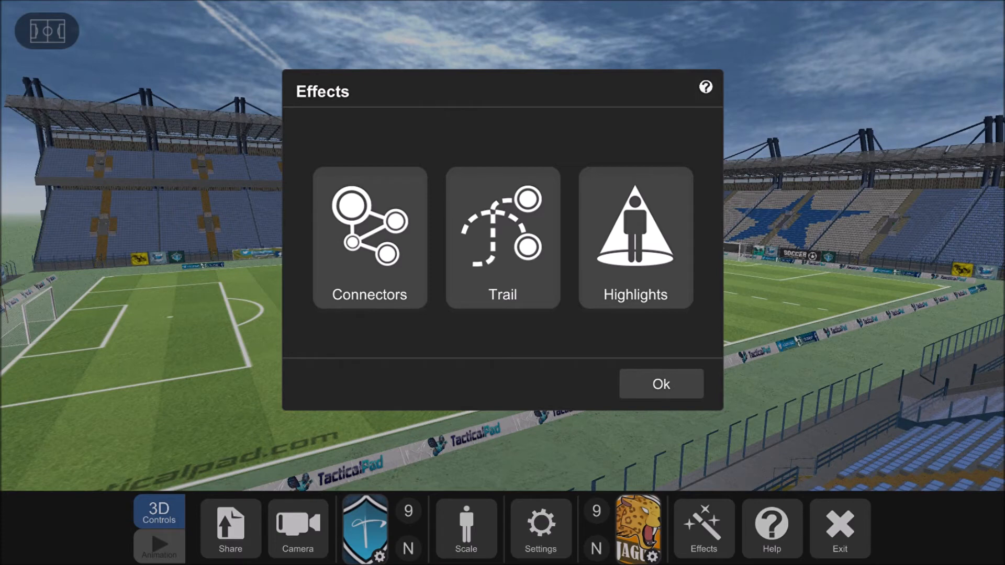
left_click(667, 397)
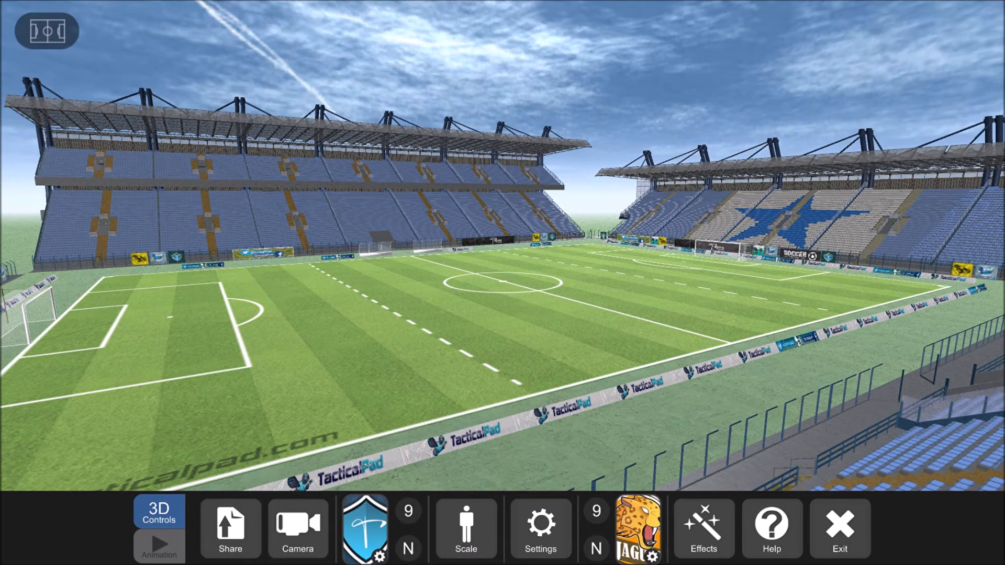
- View the pitch from the overhead camera preset, return to the default sideline camera, and exit the 3D view
left_click(297, 529)
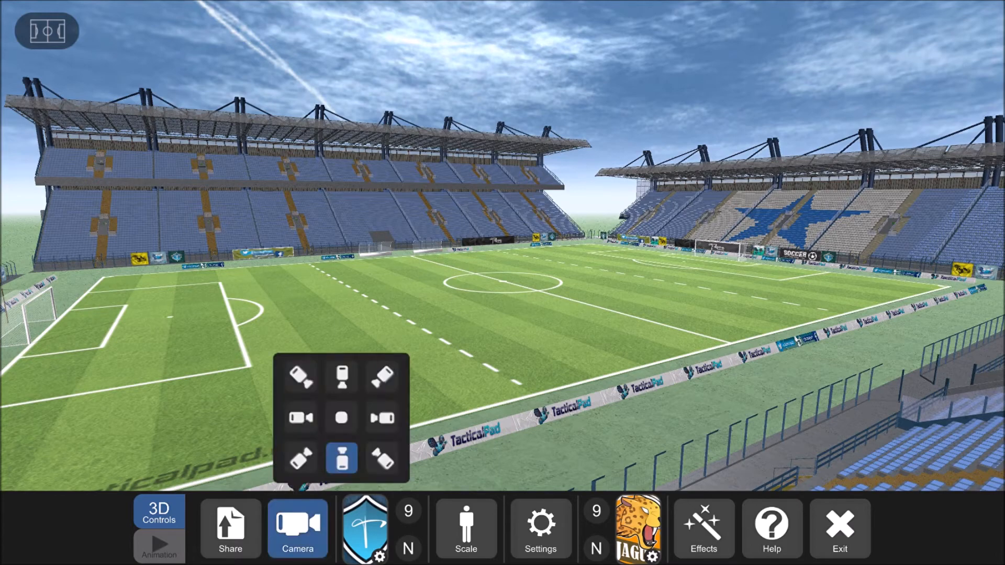
left_click(350, 420)
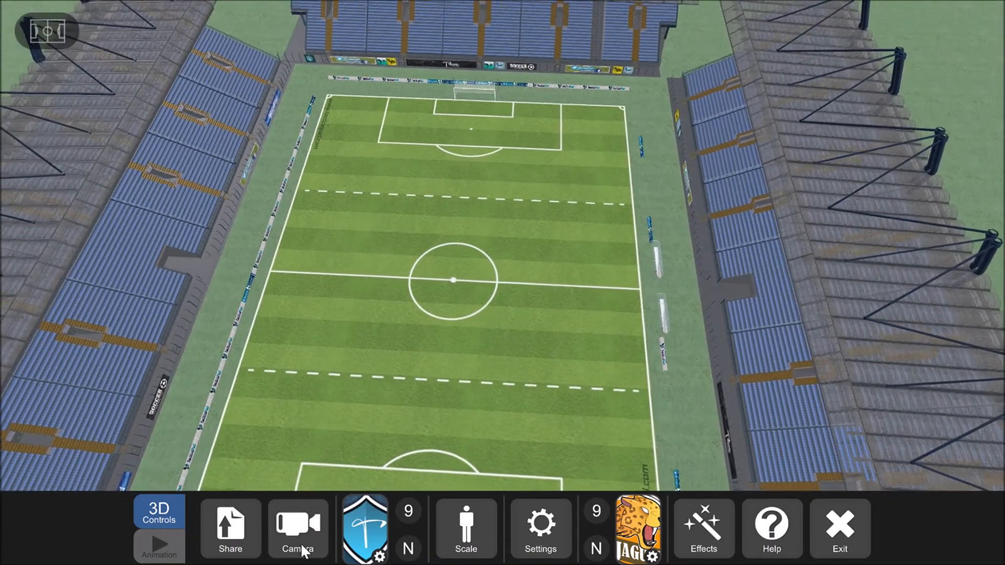
left_click(298, 527)
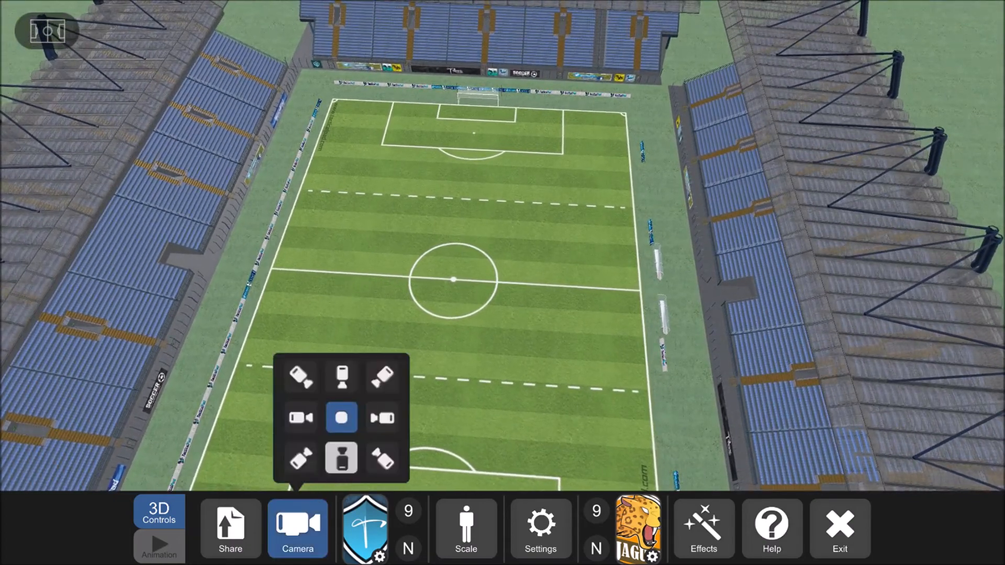
left_click(339, 455)
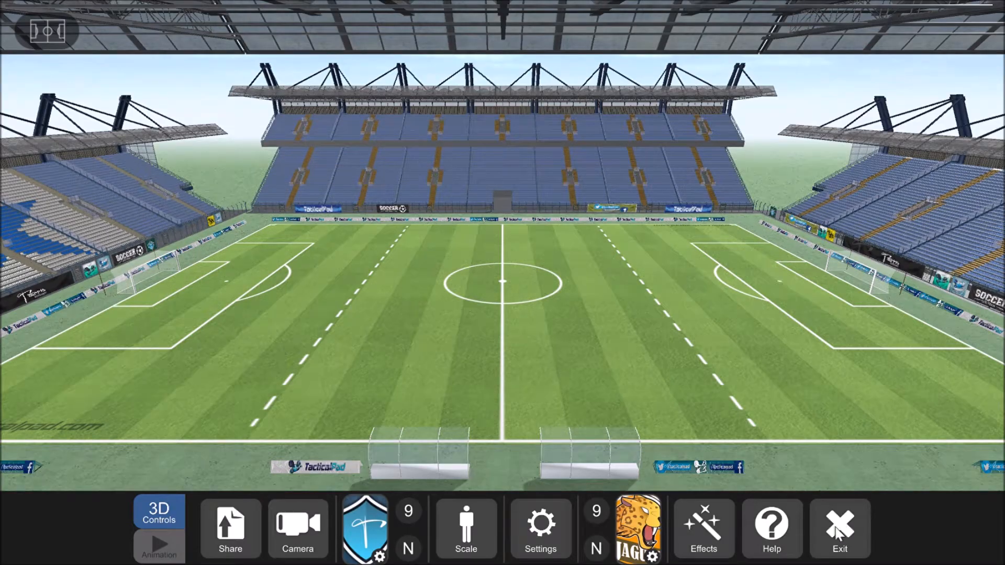
left_click(842, 530)
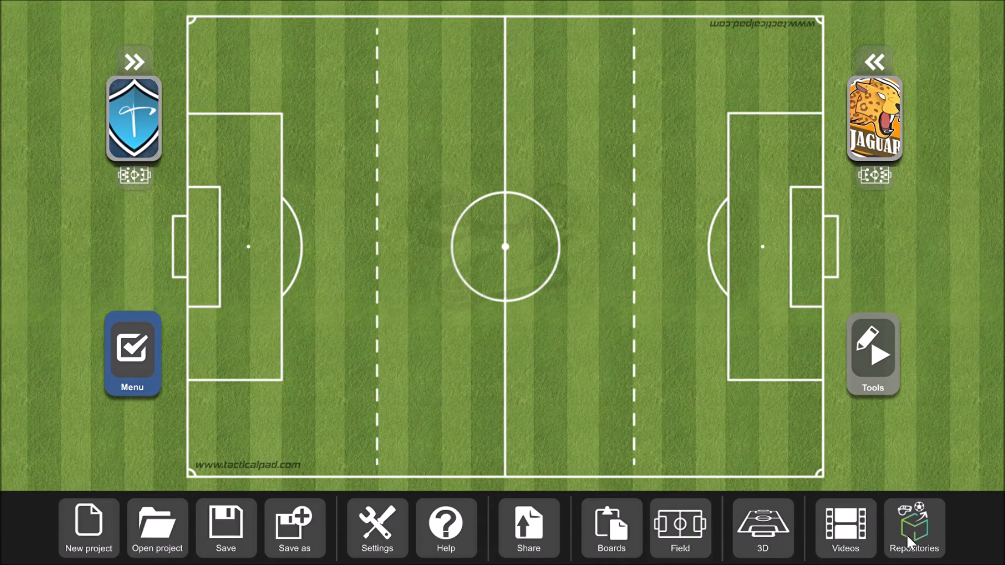
- Access the content of the TacticalPedia repository and close its project list
left_click(846, 529)
left_click(922, 539)
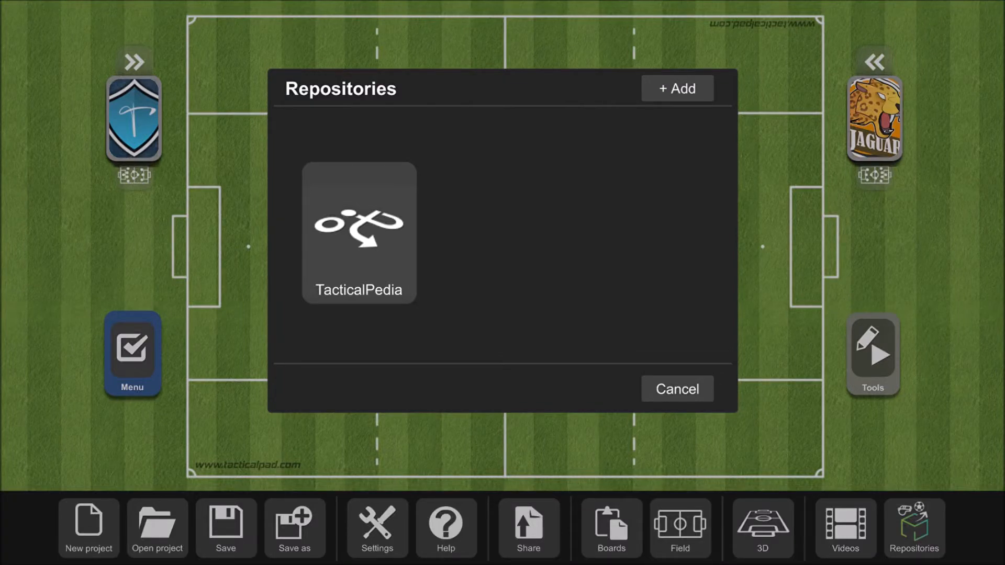
left_click(367, 244)
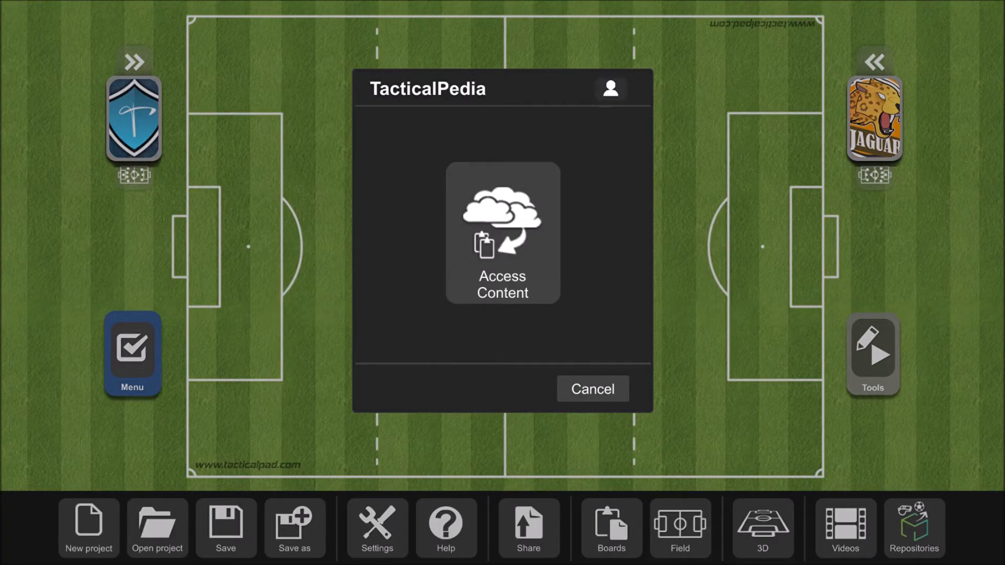
left_click(502, 233)
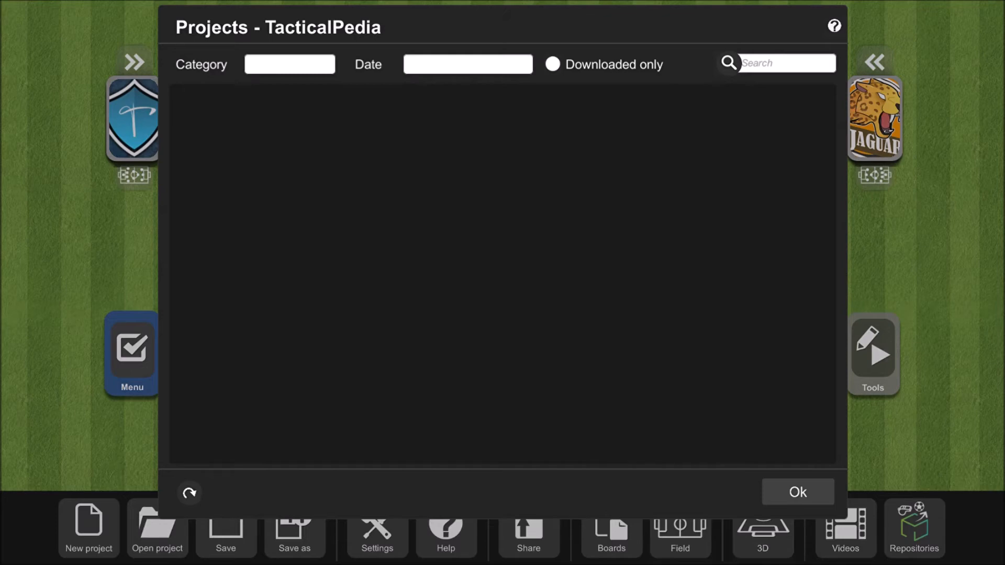
left_click(806, 495)
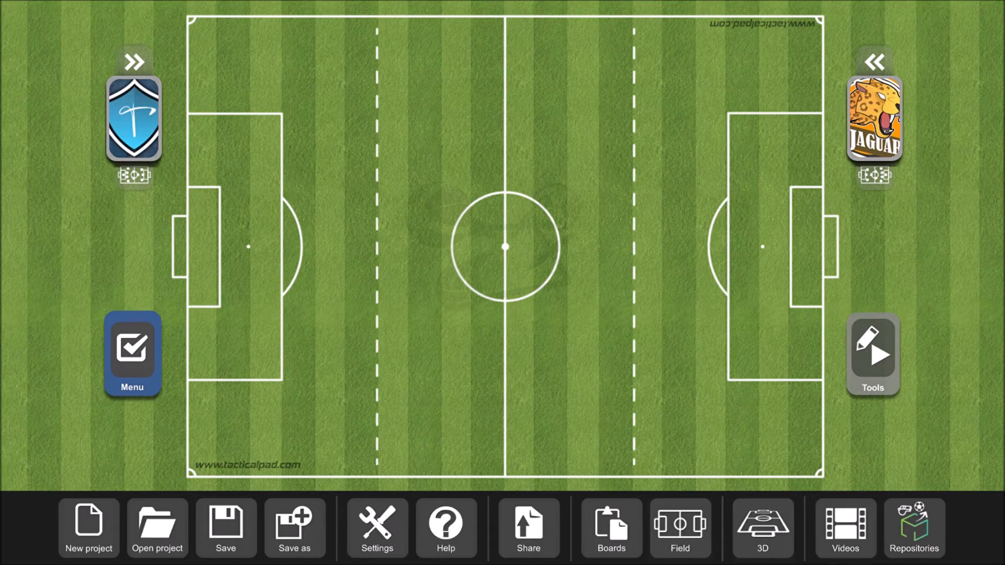
- Reopen the TacticalPedia repository, browse its downloadable projects, and close the list
left_click(915, 528)
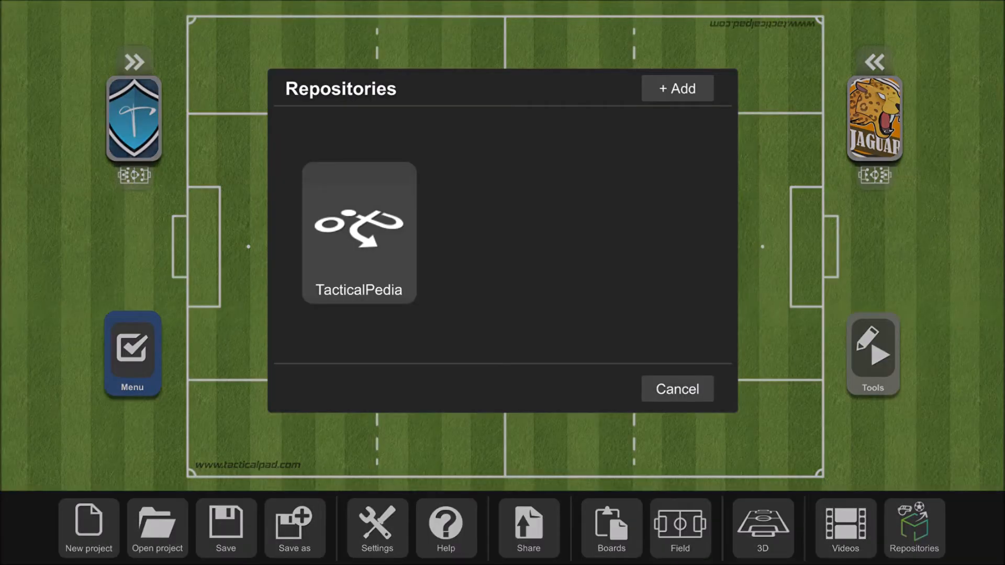
left_click(359, 233)
left_click(370, 263)
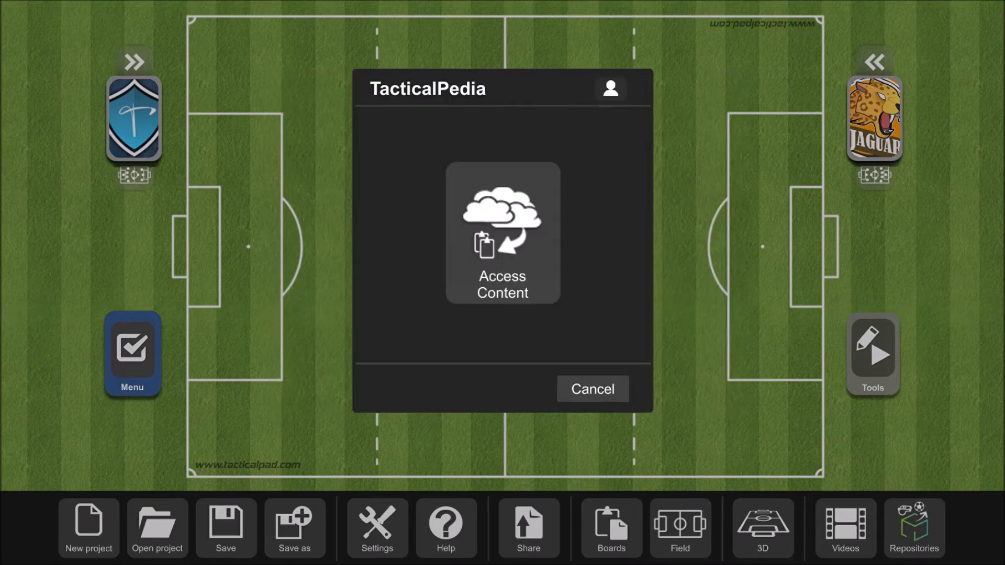
left_click(502, 233)
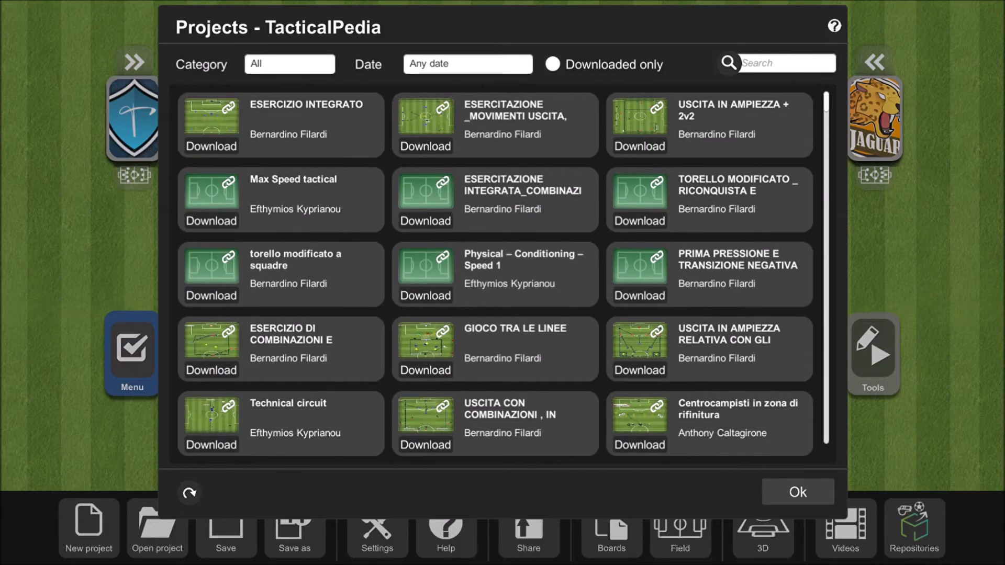
scroll(571, 271, "down", 1)
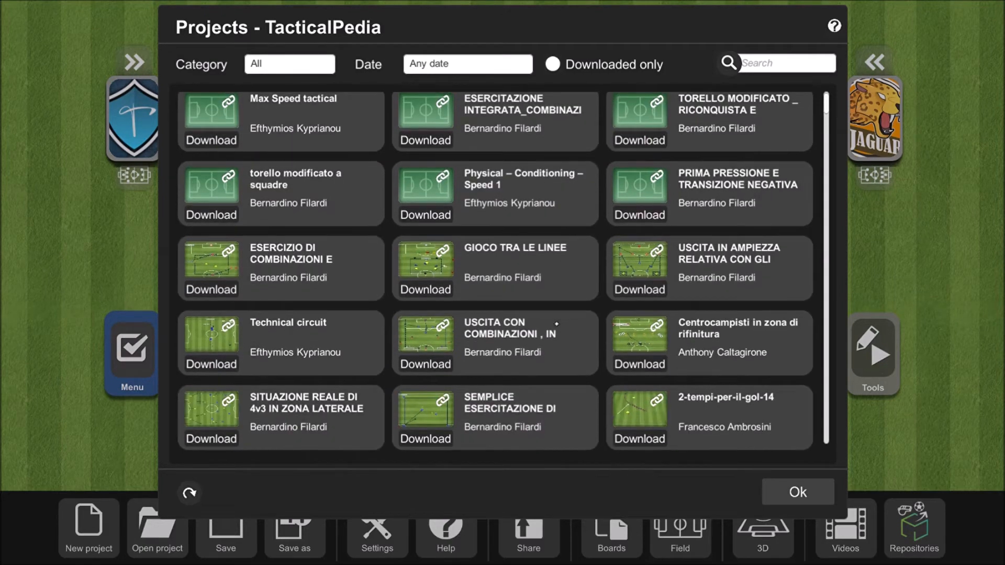
scroll(562, 398, "up", 1)
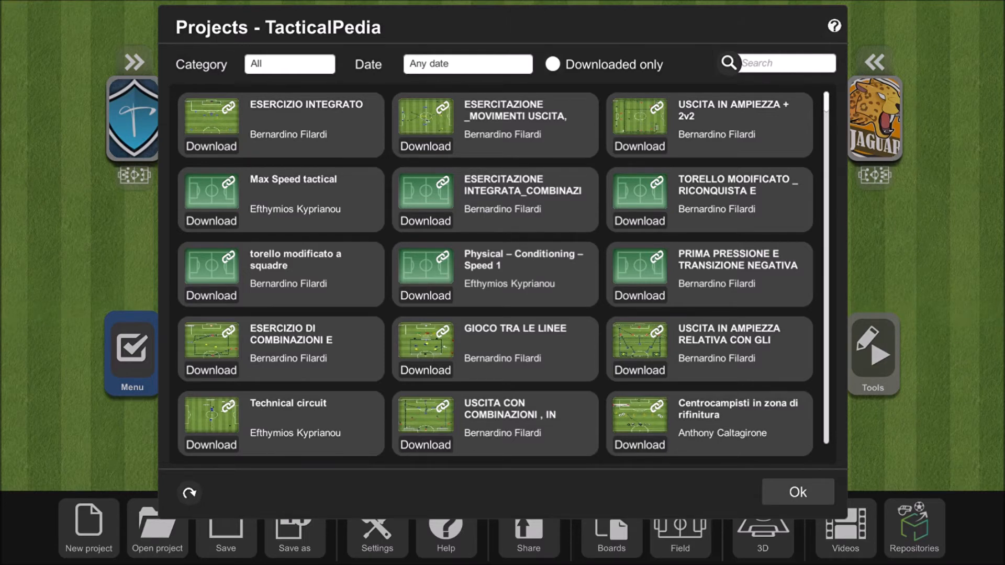
scroll(495, 274, "down", 5)
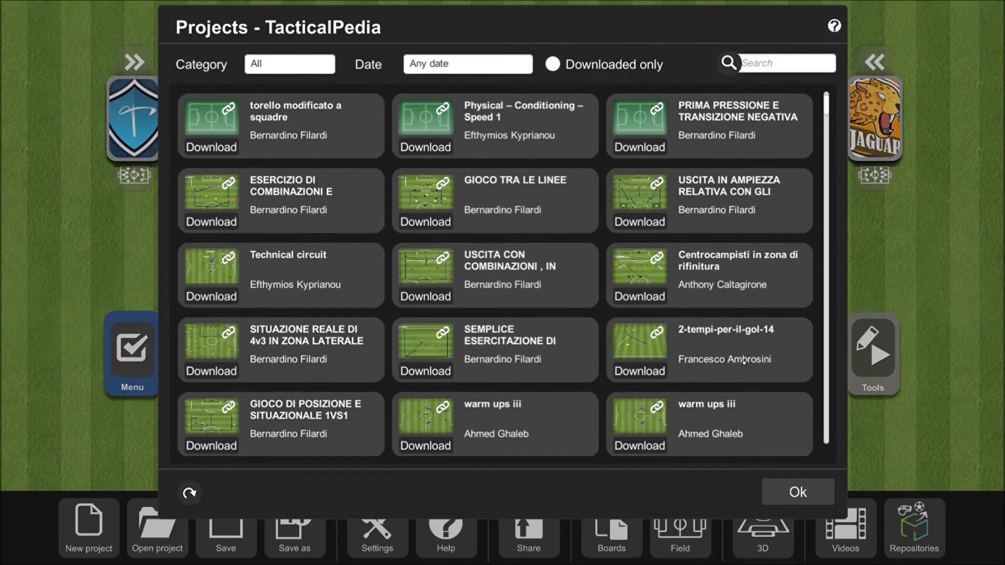
scroll(495, 273, "up", 4)
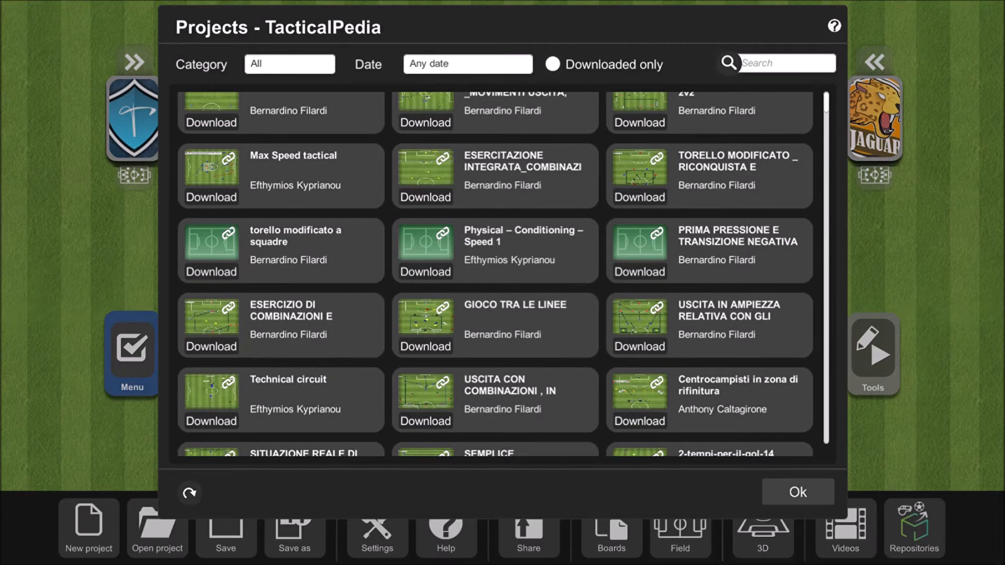
left_click(798, 492)
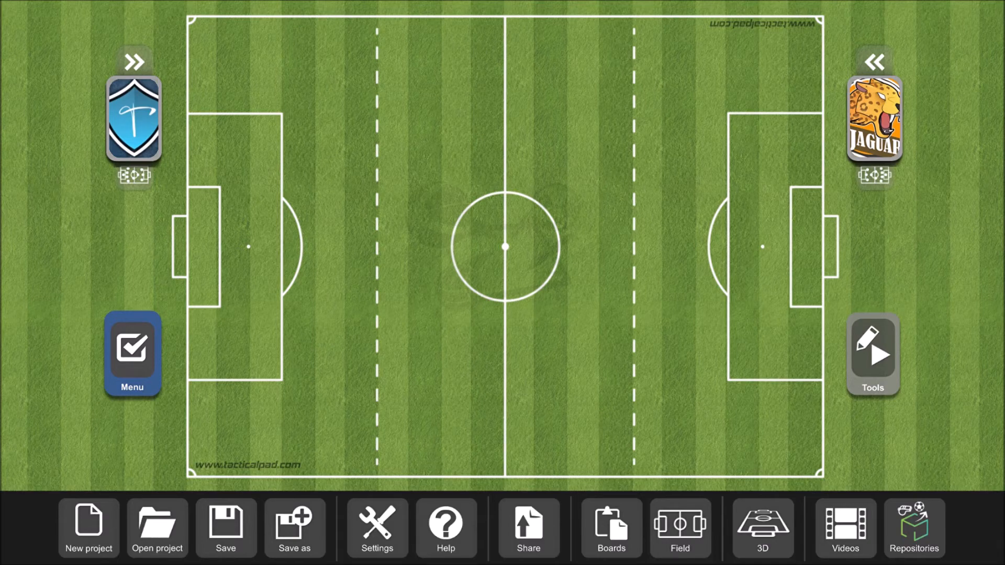
- Review the general application settings and the options for sharing the board, leaving both unchanged
left_click(378, 528)
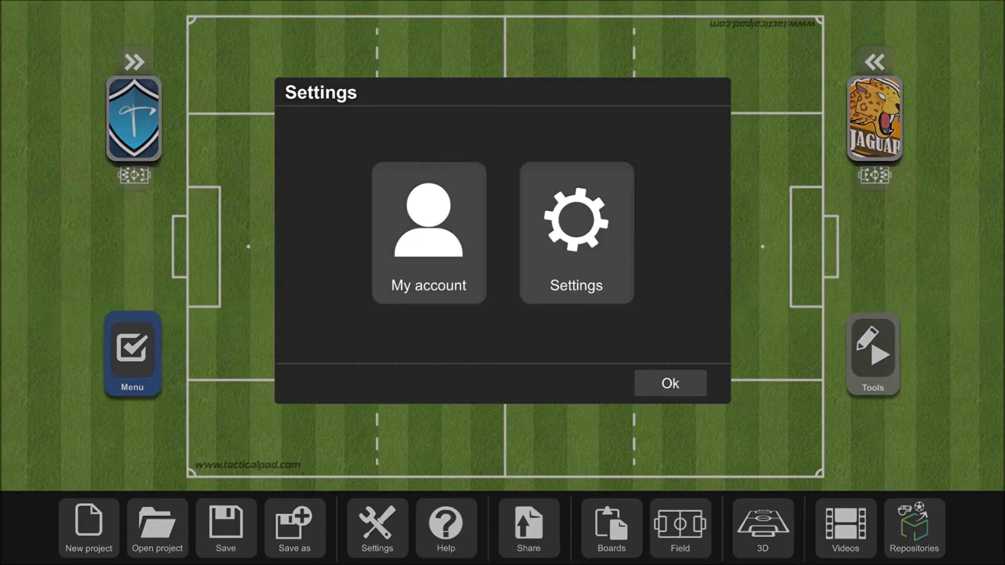
left_click(594, 245)
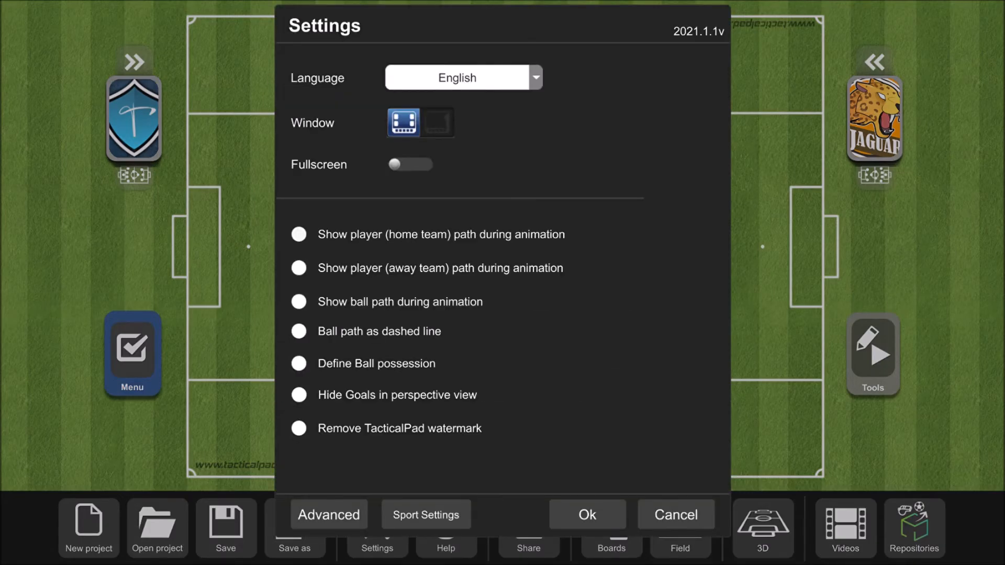
left_click(588, 514)
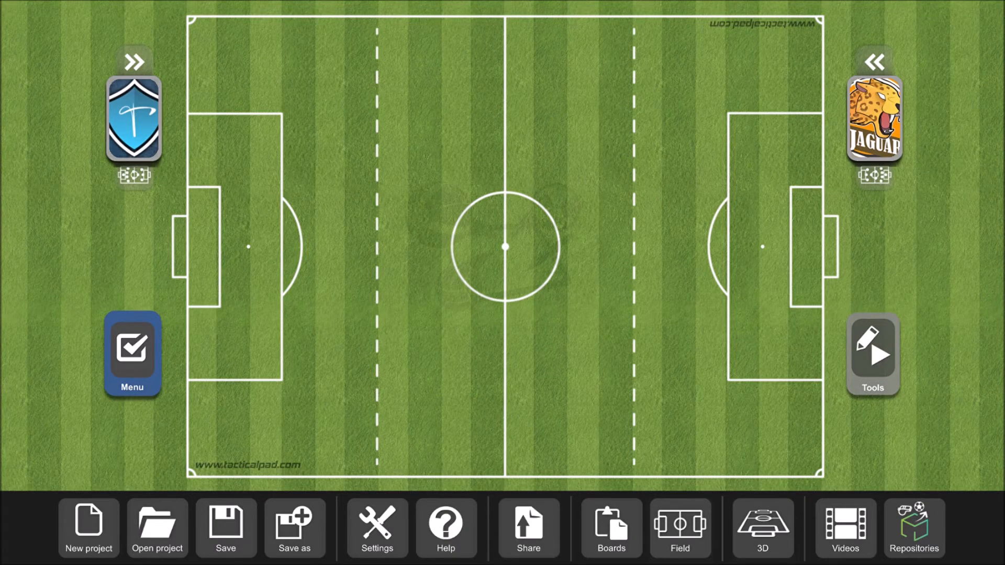
left_click(532, 516)
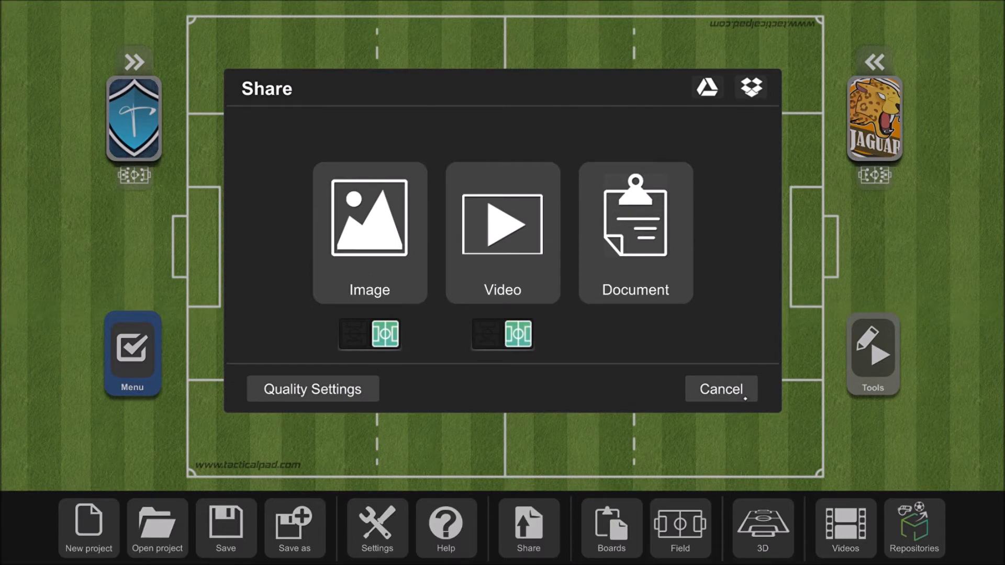
left_click(744, 397)
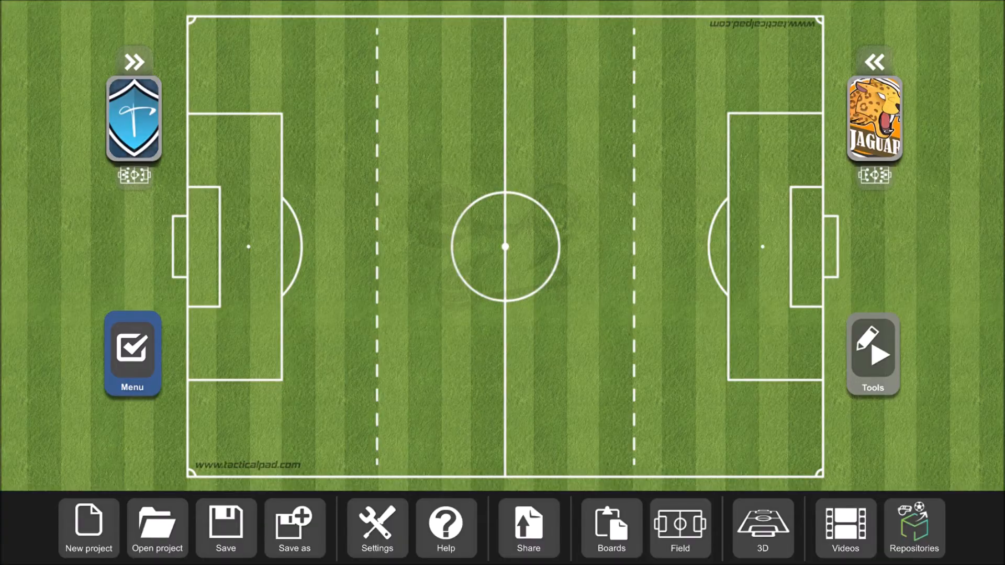
- Start a new project without saving the changes, and open the Active Recovery tennis soccer project
left_click(89, 528)
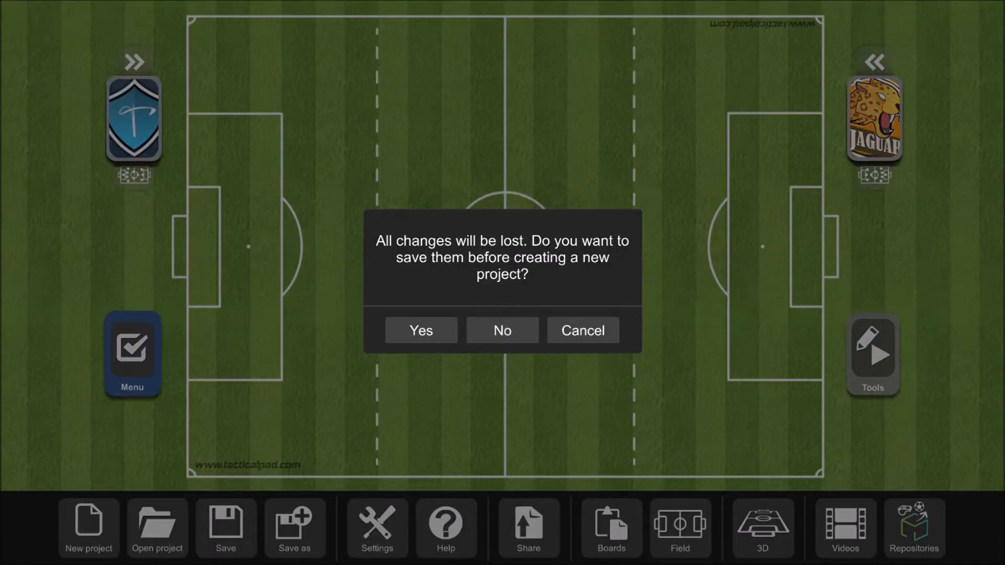
left_click(513, 341)
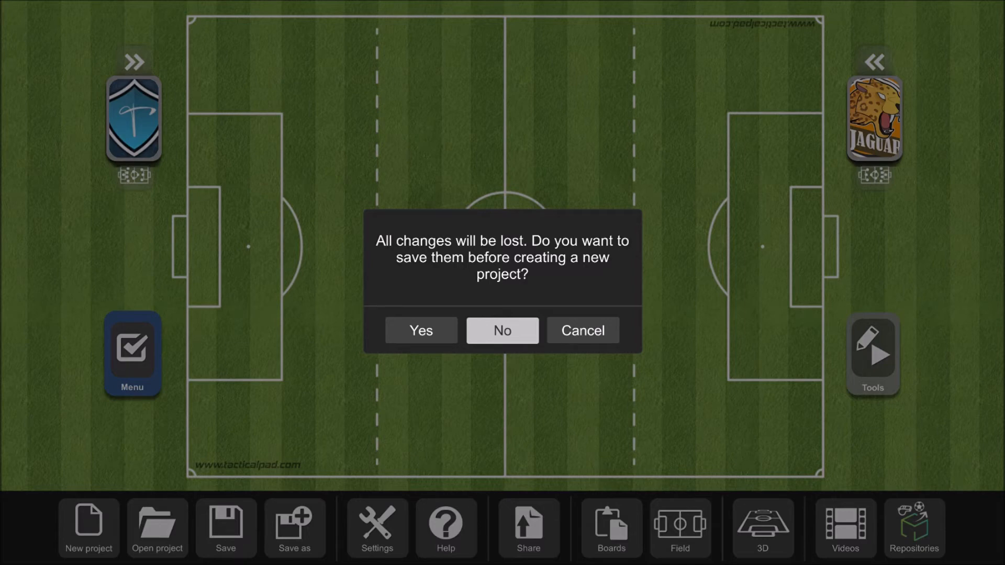
left_click(502, 331)
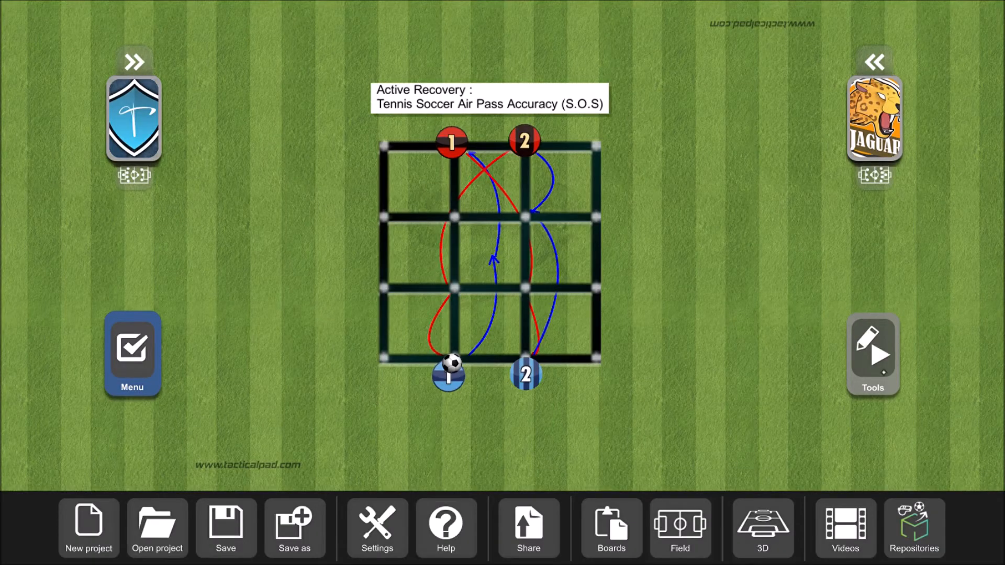
- Request animation mode for the Active Recovery board and decline converting the static board
left_click(874, 356)
left_click(164, 546)
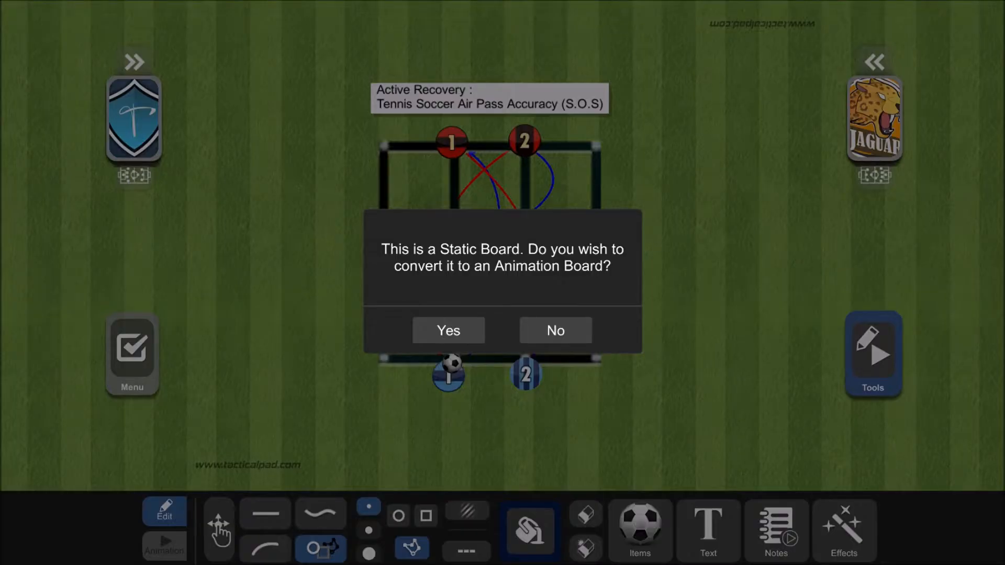
left_click(576, 342)
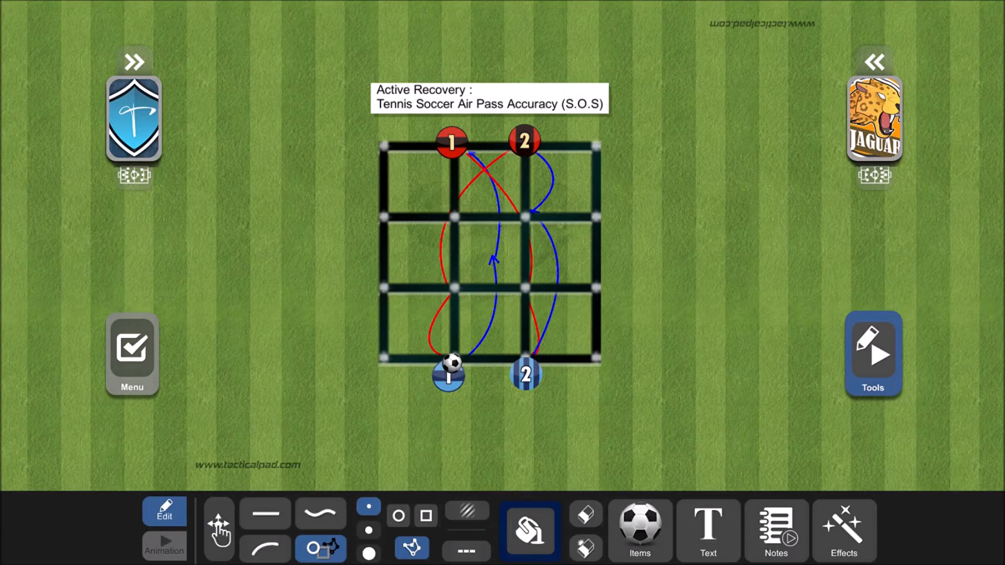
- Open the half-pitch project containing several training drills, and try to switch its board to animation mode
left_click(132, 356)
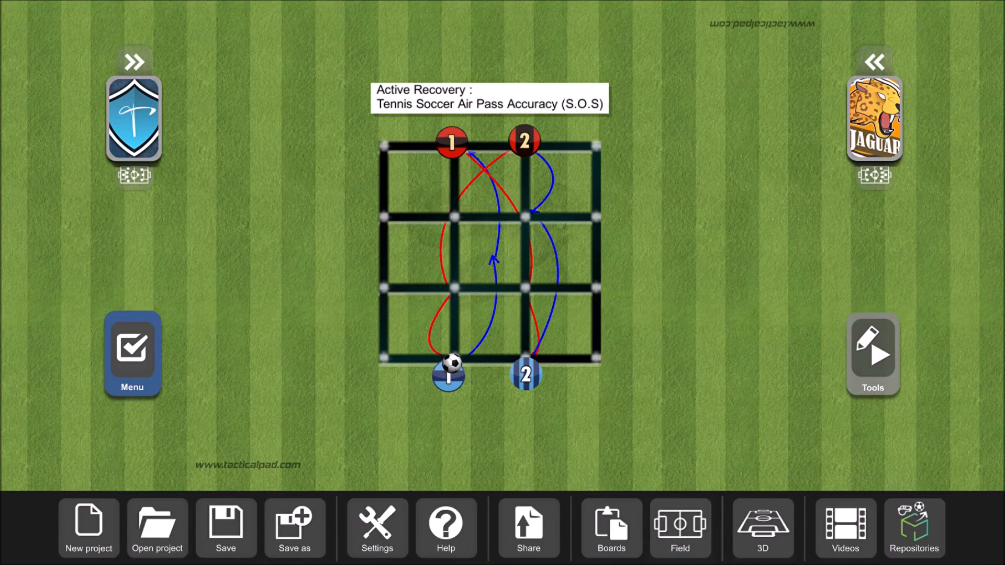
left_click(158, 528)
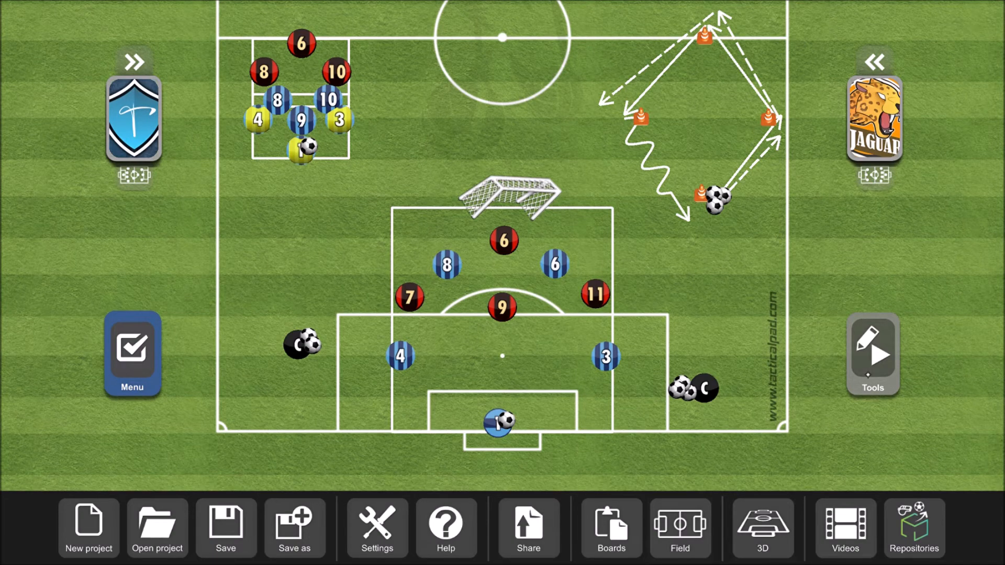
left_click(873, 355)
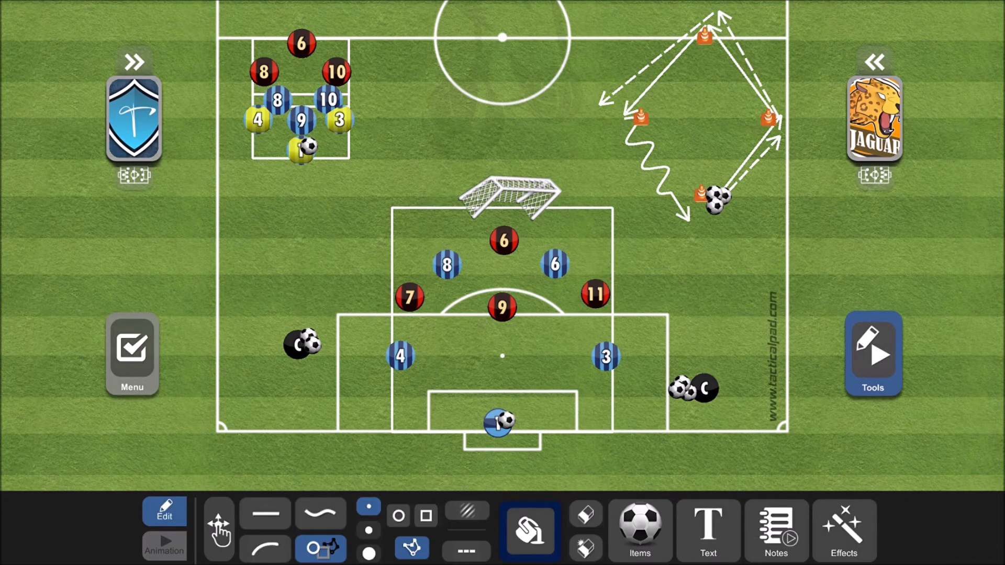
left_click(164, 546)
left_click(566, 331)
left_click(132, 351)
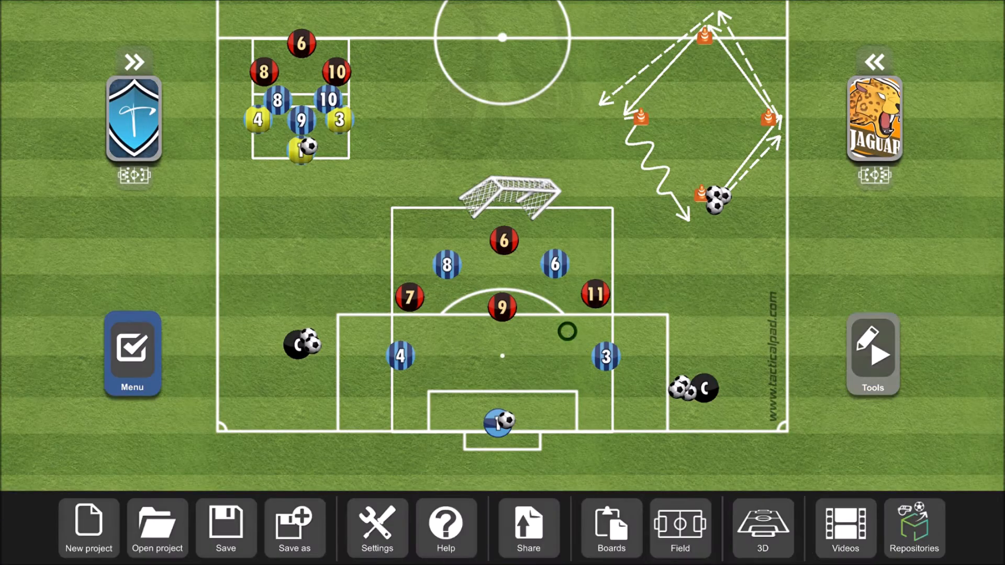
- Open the 4 (+4) Vs 4 project, request animation mode and decline converting its static board
left_click(157, 526)
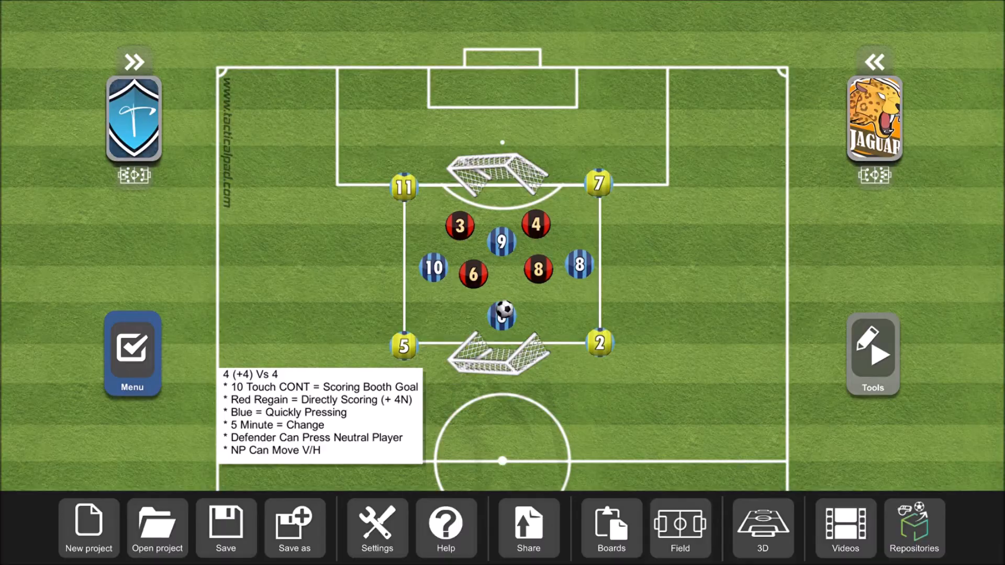
left_click(885, 378)
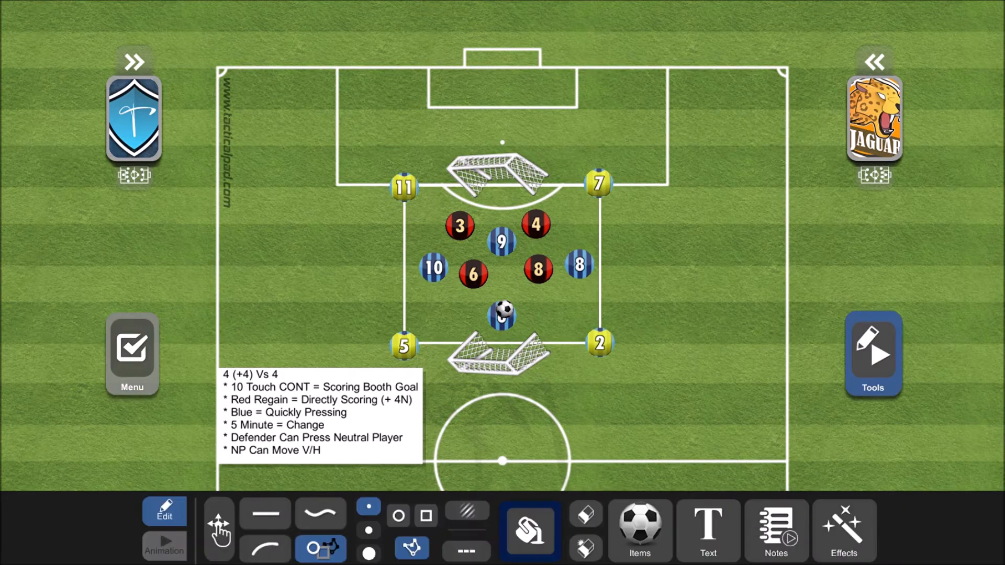
left_click(164, 546)
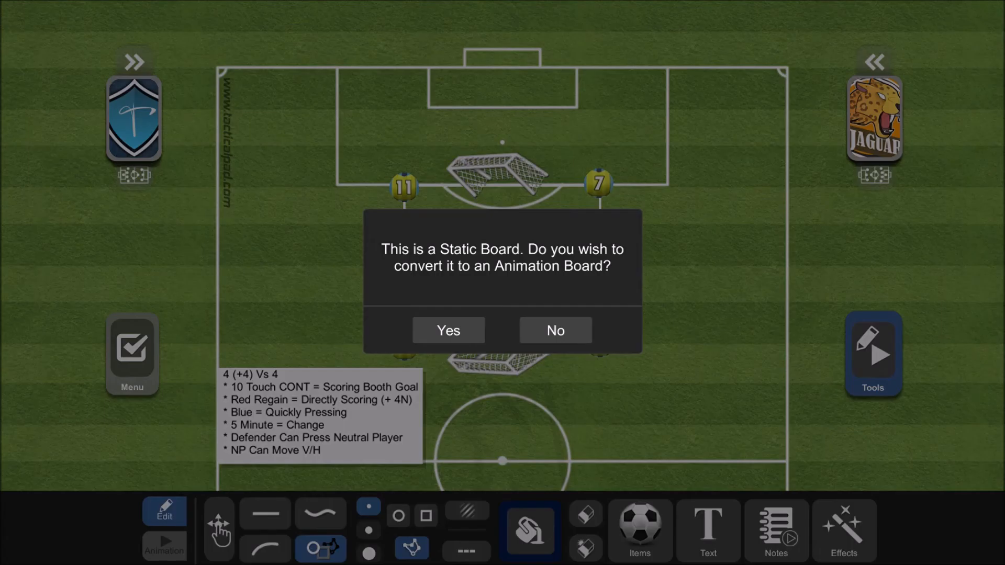
left_click(576, 341)
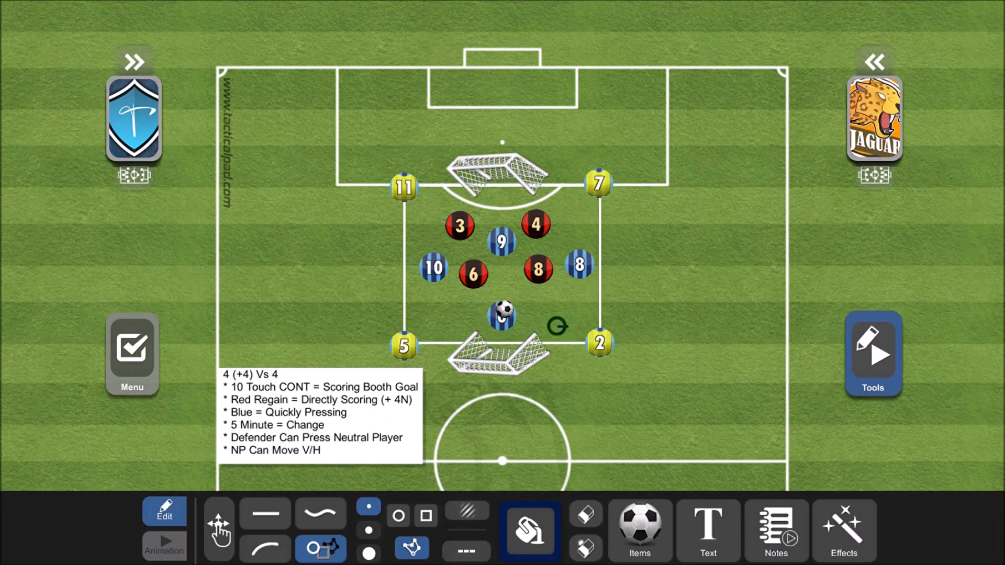
- Open the saved half-pitch project with the three-zone rectangle and play its animation
left_click(132, 353)
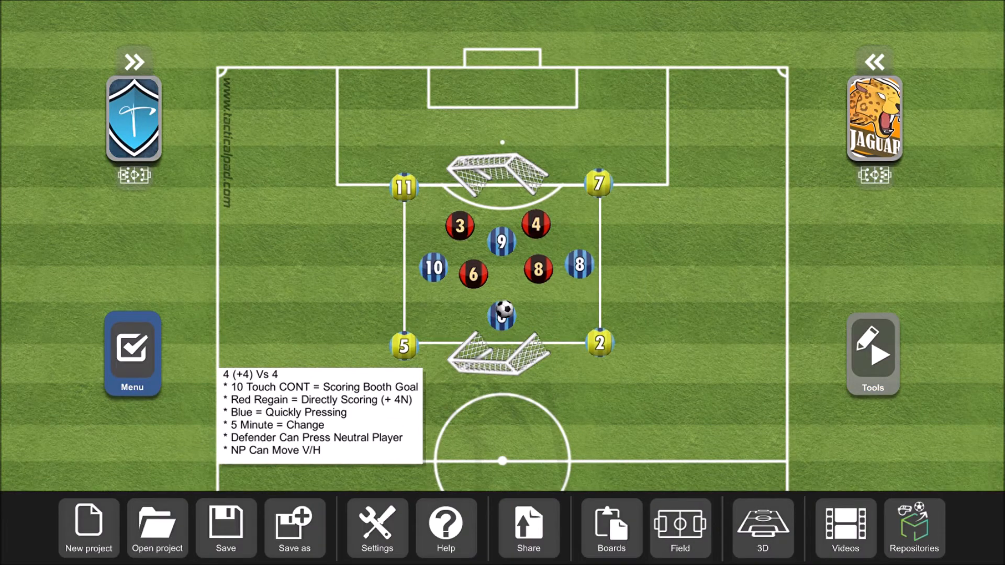
left_click(157, 527)
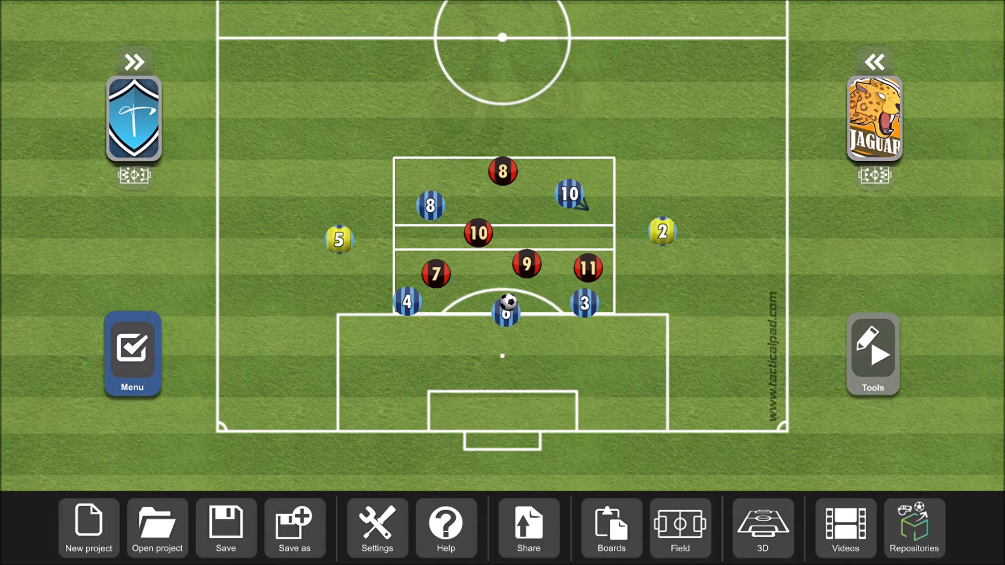
left_click(873, 354)
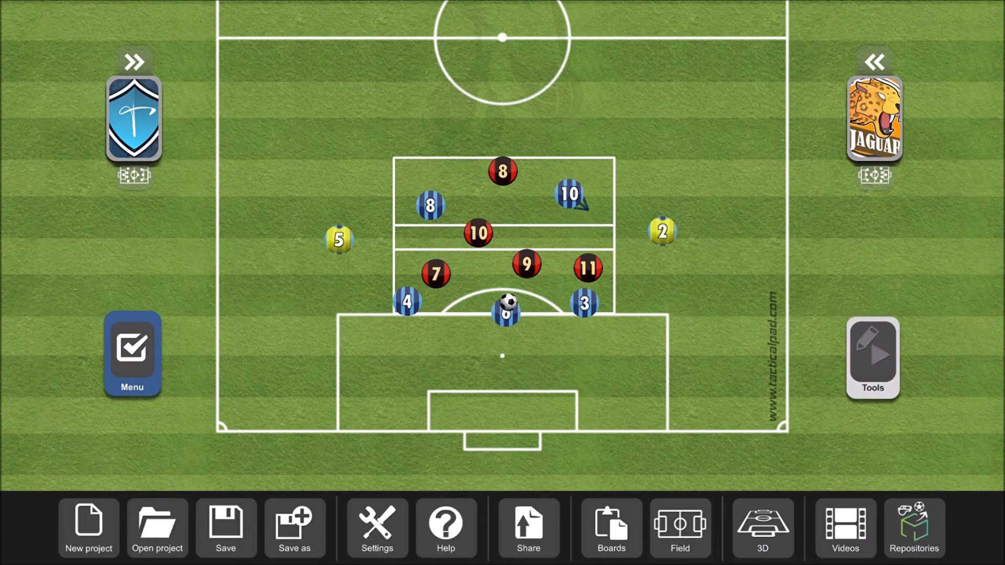
left_click(165, 546)
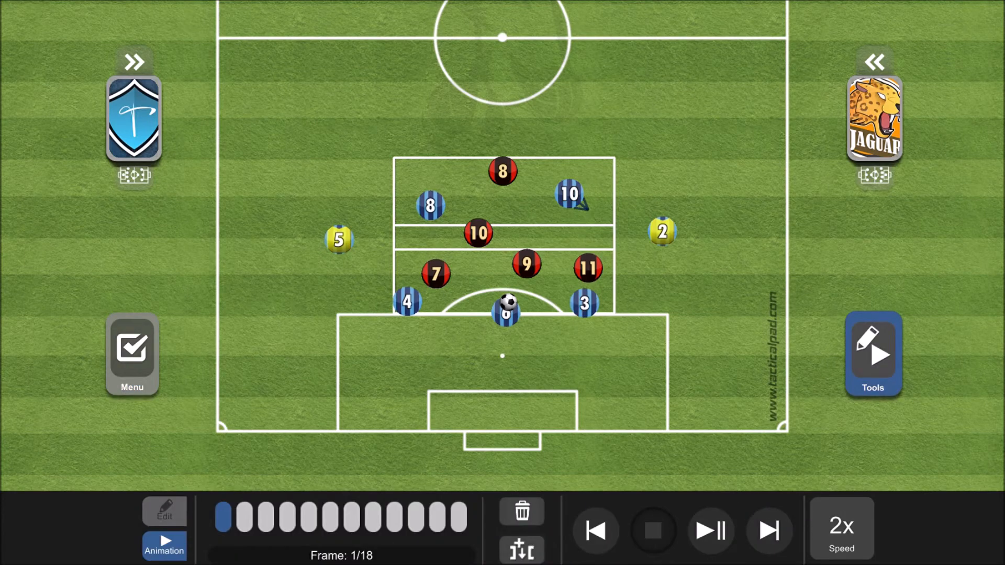
left_click(711, 530)
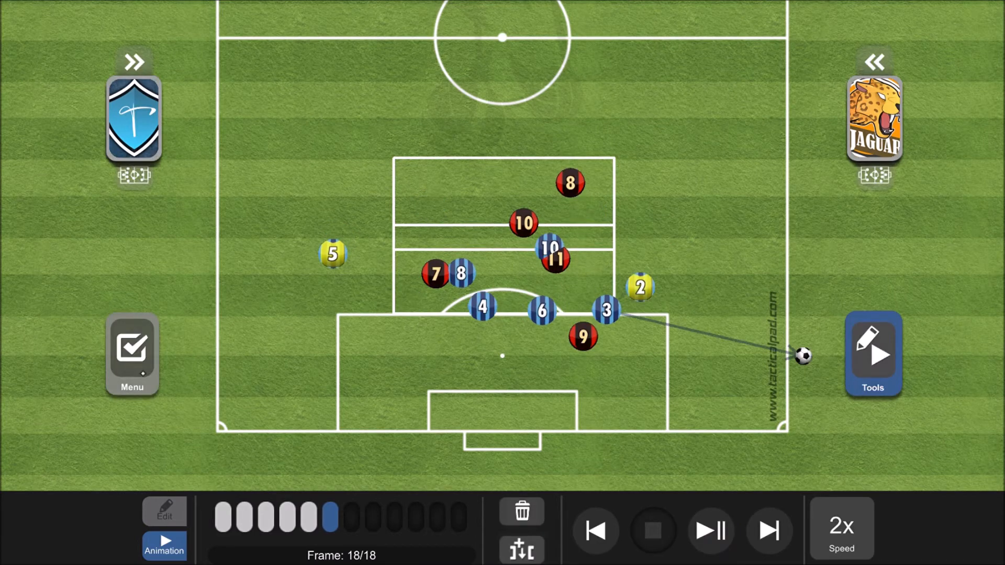
- Reduce the players/items size to its minimum in the team settings
left_click(140, 369)
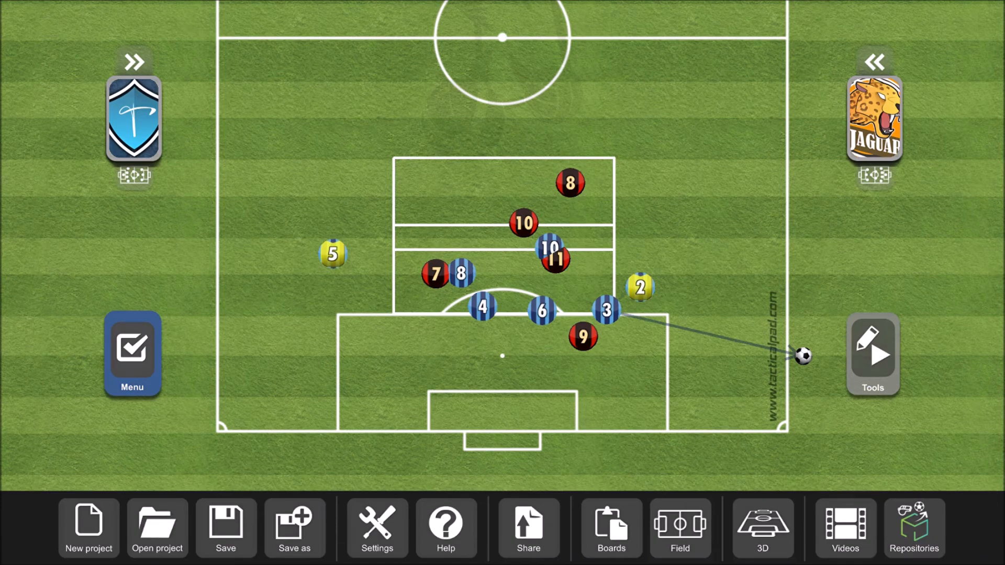
left_click(143, 126)
left_click(974, 518)
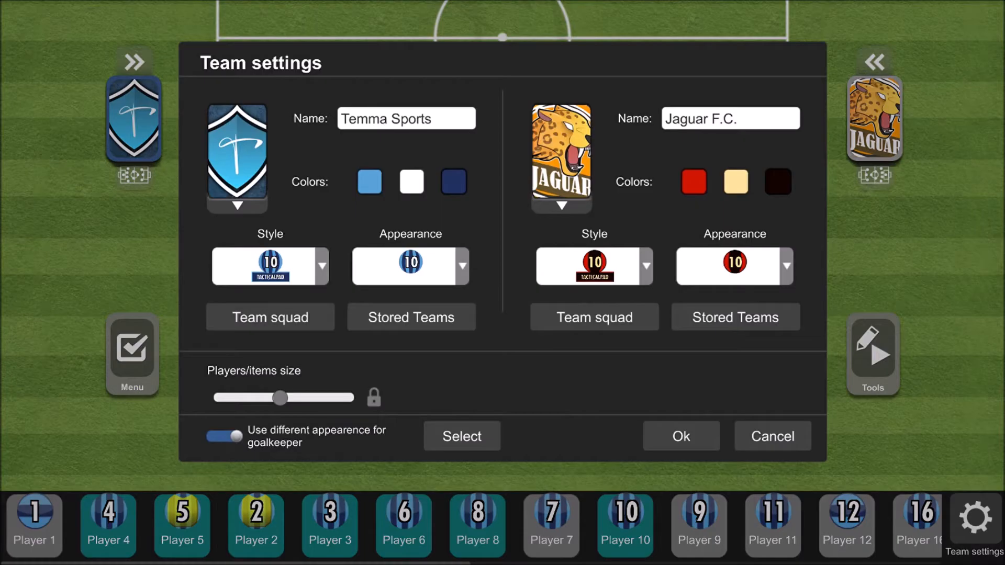
left_click_drag(280, 398, 213, 398)
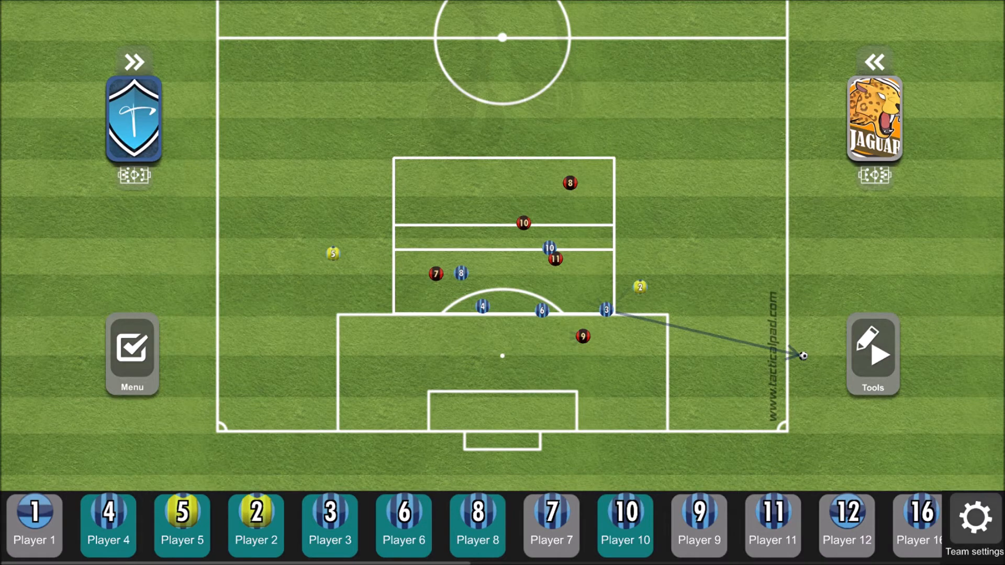
- Play the board's animation again with the smaller player tokens
left_click(872, 354)
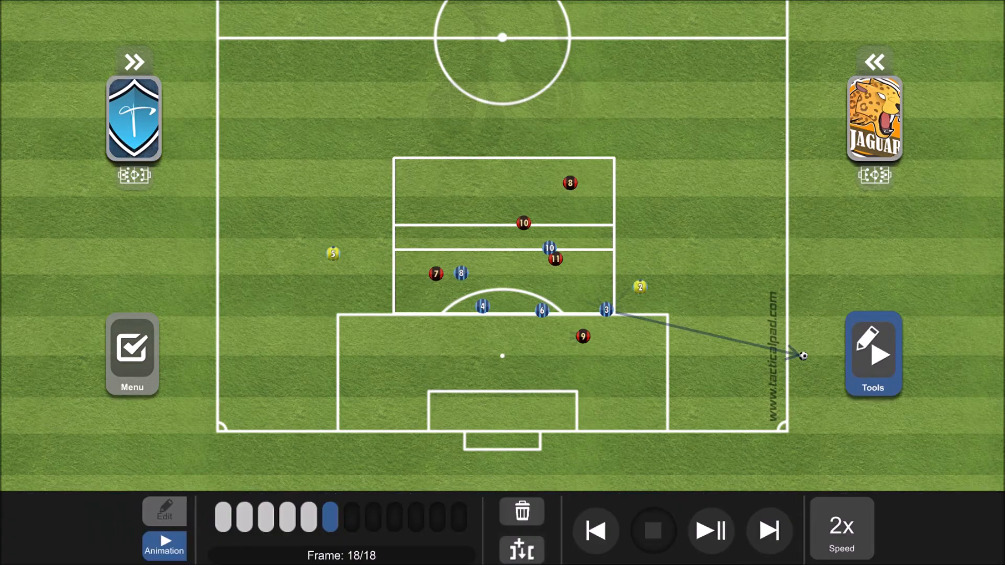
left_click(711, 532)
left_click(711, 531)
- Show the board in the 3D view and scale its players to 2x
left_click(132, 353)
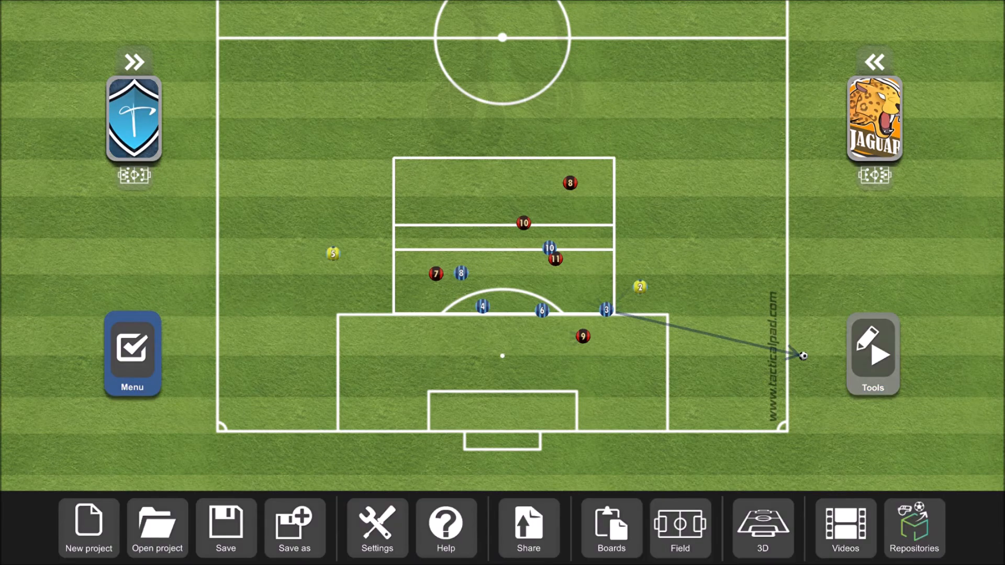
left_click(776, 544)
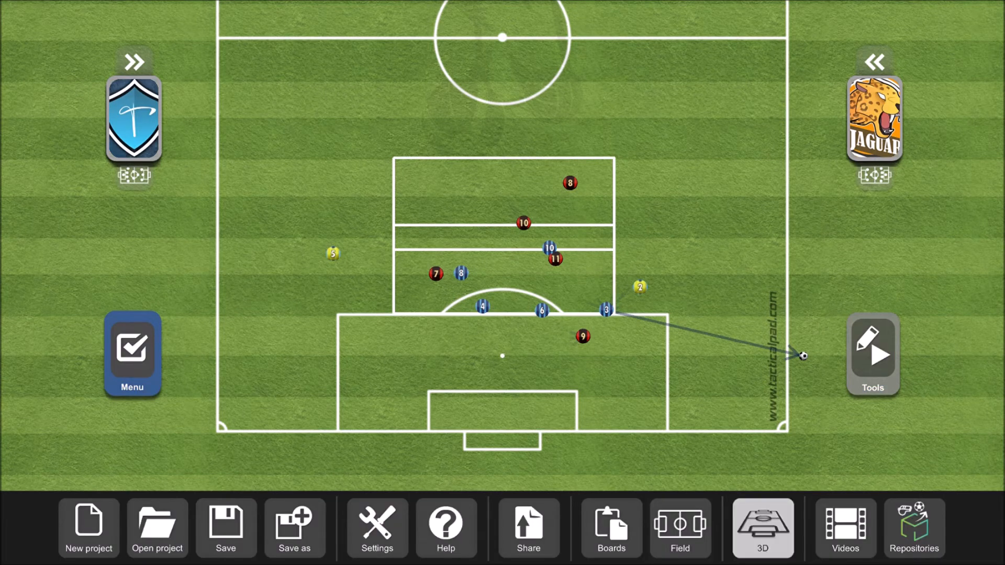
left_click_drag(703, 435, 582, 488)
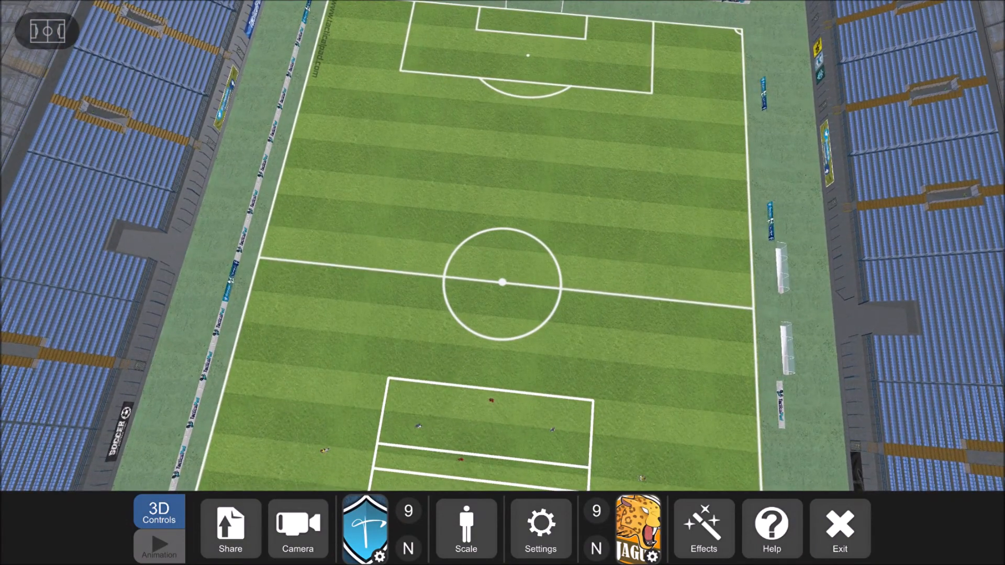
left_click(466, 528)
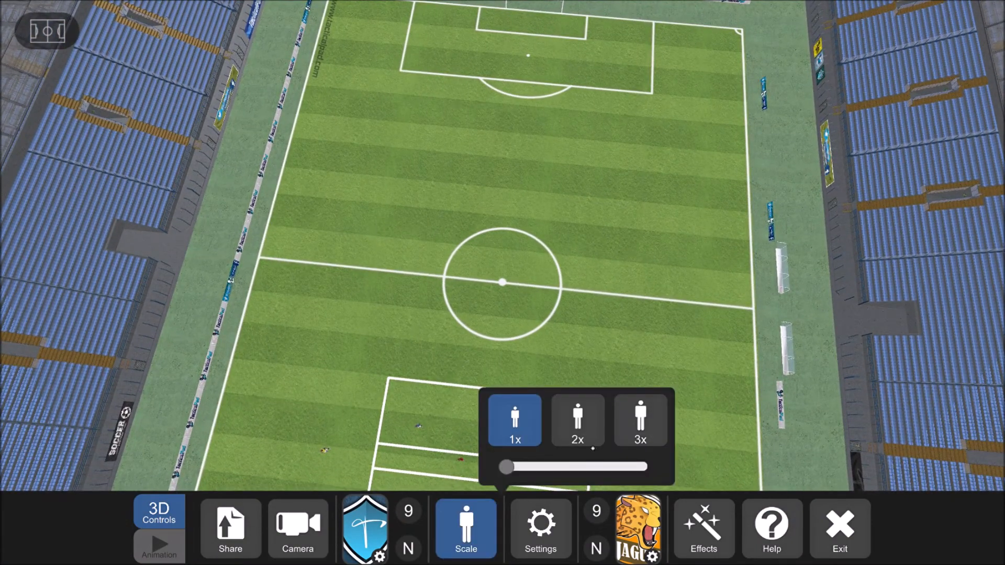
left_click(578, 421)
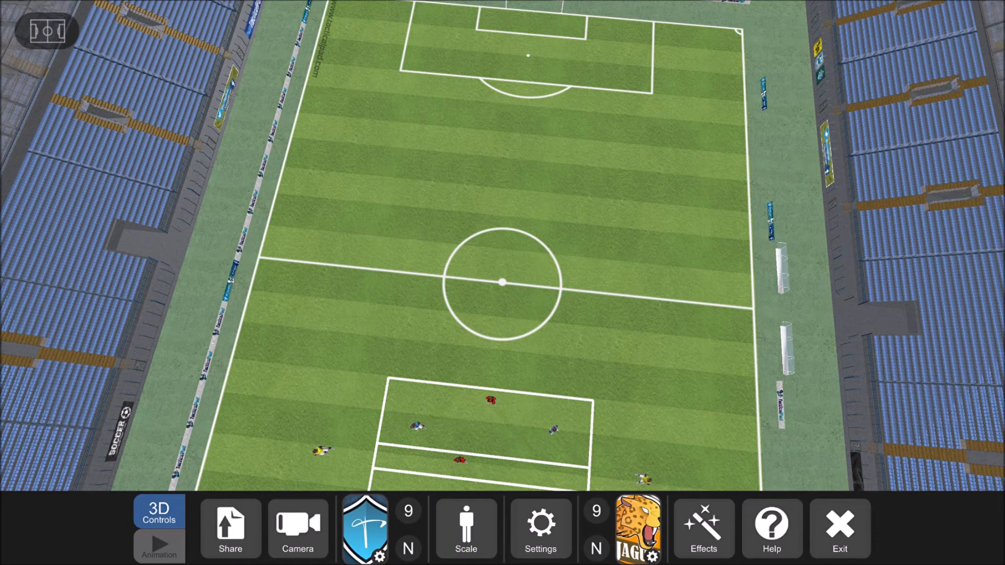
- Set the 3D camera to an angled aerial view of the stadium and show the Temma Sports player numbers
left_click(298, 527)
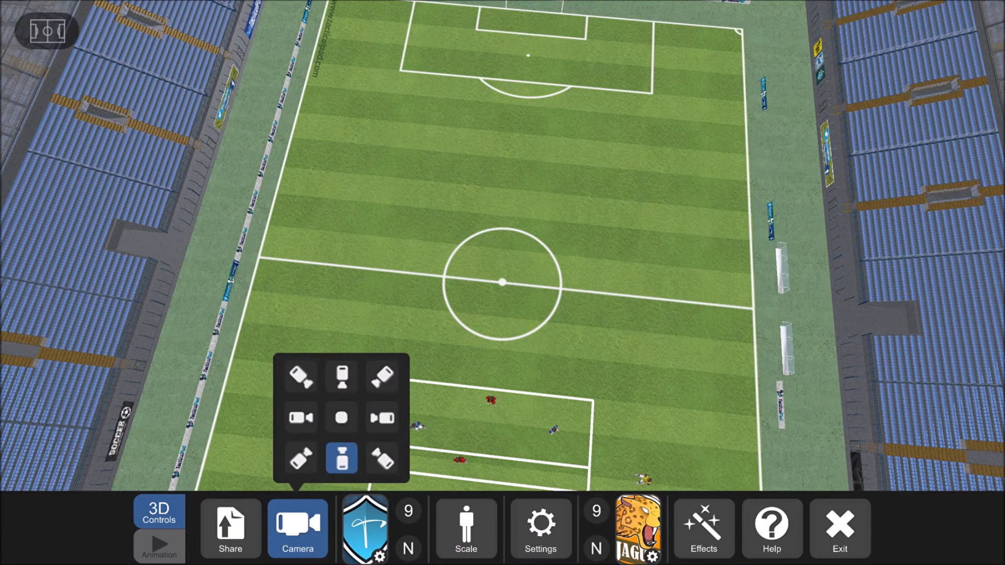
left_click(341, 417)
left_click_drag(503, 283, 563, 174)
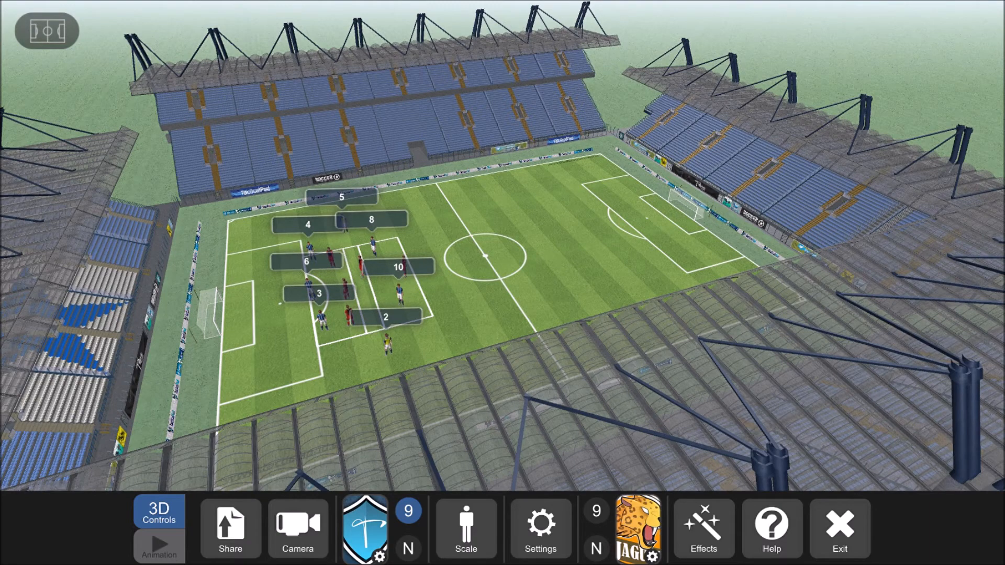
- Start the 3D animation with the player numbers shown and stop it
left_click(171, 559)
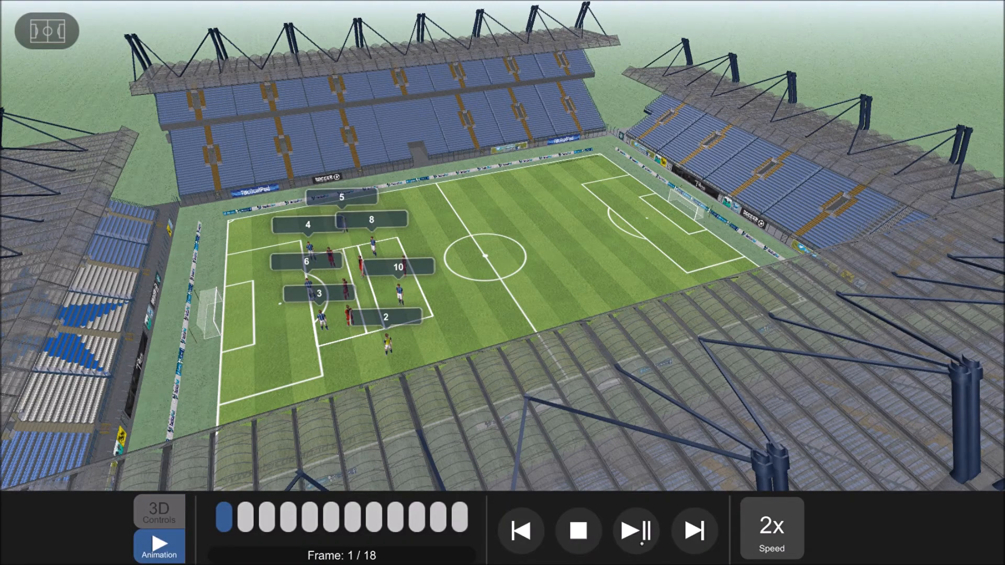
left_click(636, 531)
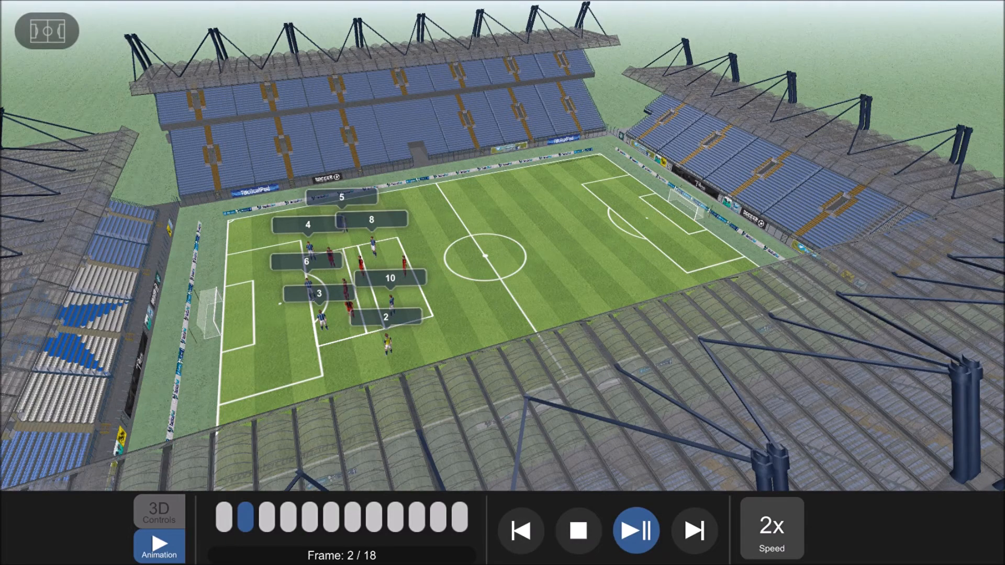
left_click(579, 531)
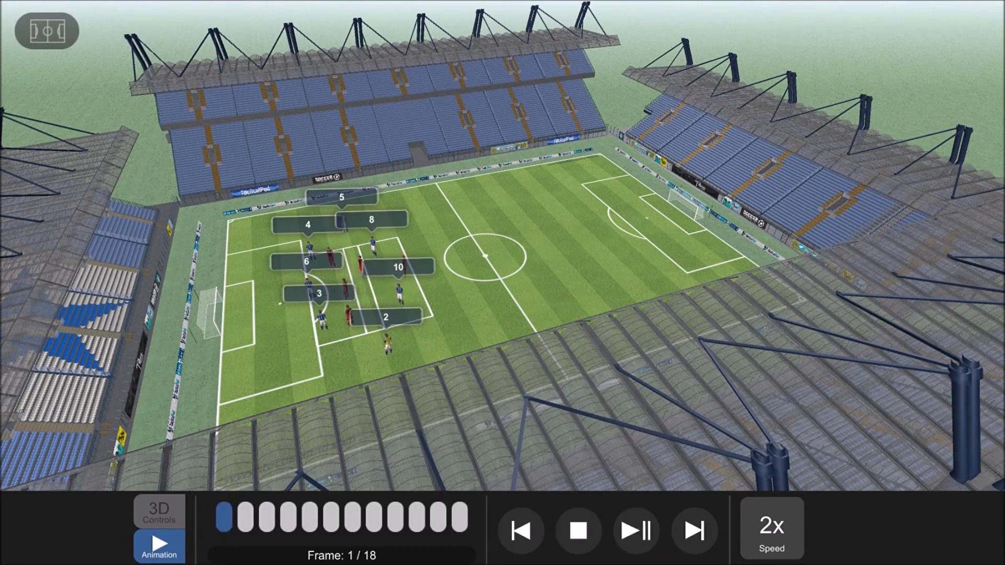
- Play the 3D animation with the Temma Sports player numbers hidden, and return to the 2D board
left_click(170, 521)
left_click(409, 511)
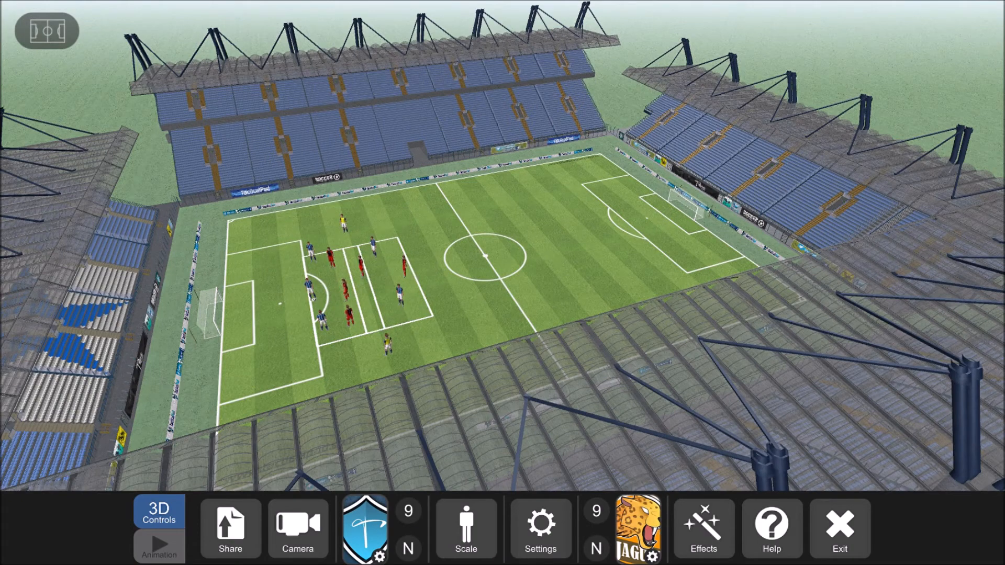
left_click(160, 544)
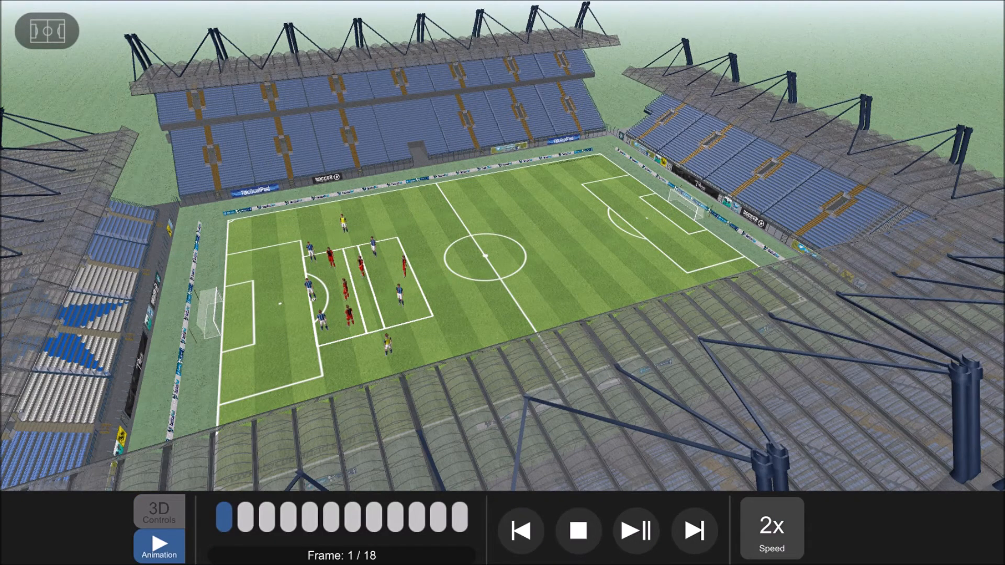
left_click(636, 531)
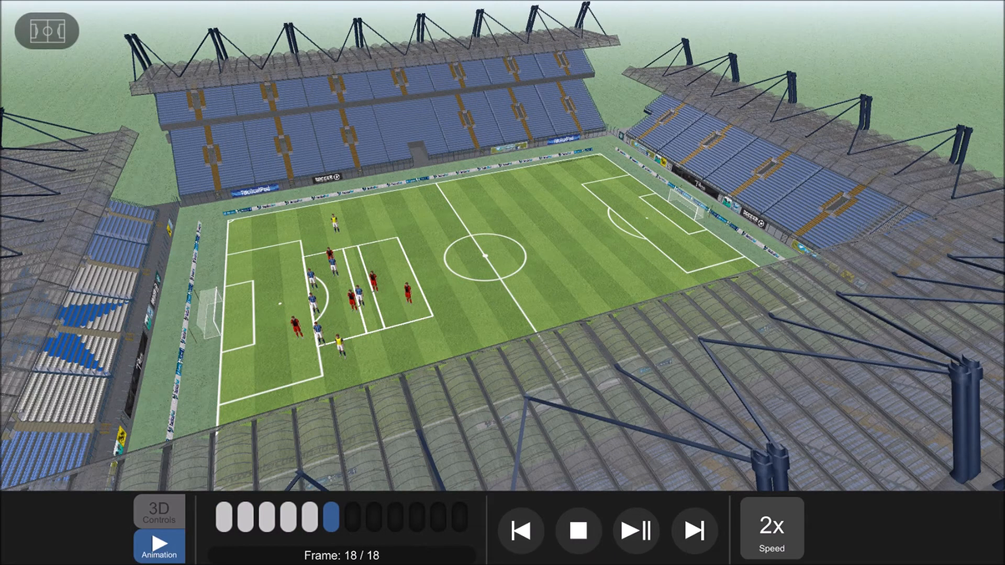
left_click(579, 531)
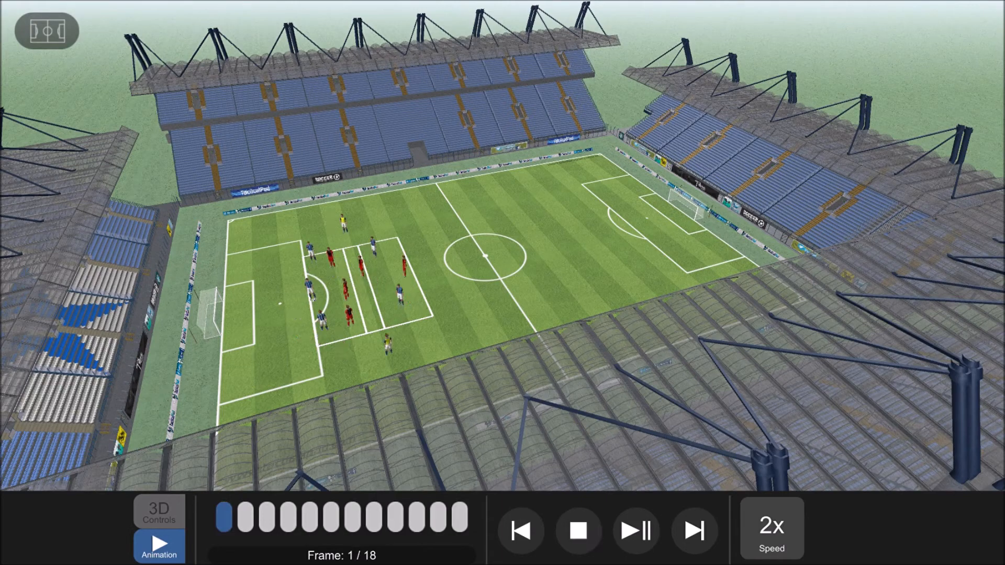
left_click(159, 513)
left_click(851, 550)
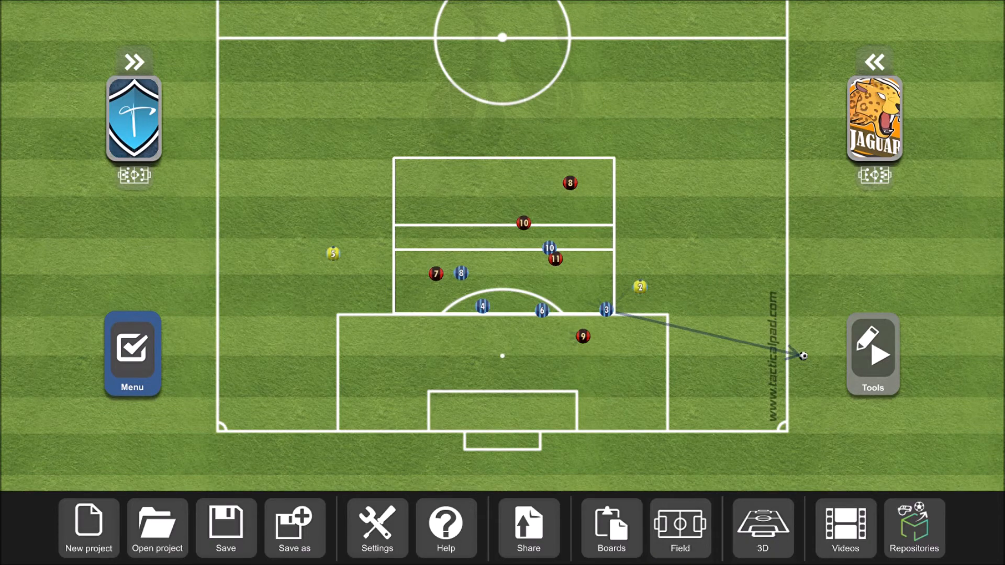
- Open the sharing options for the animated board and choose to share it as a video
left_click(533, 516)
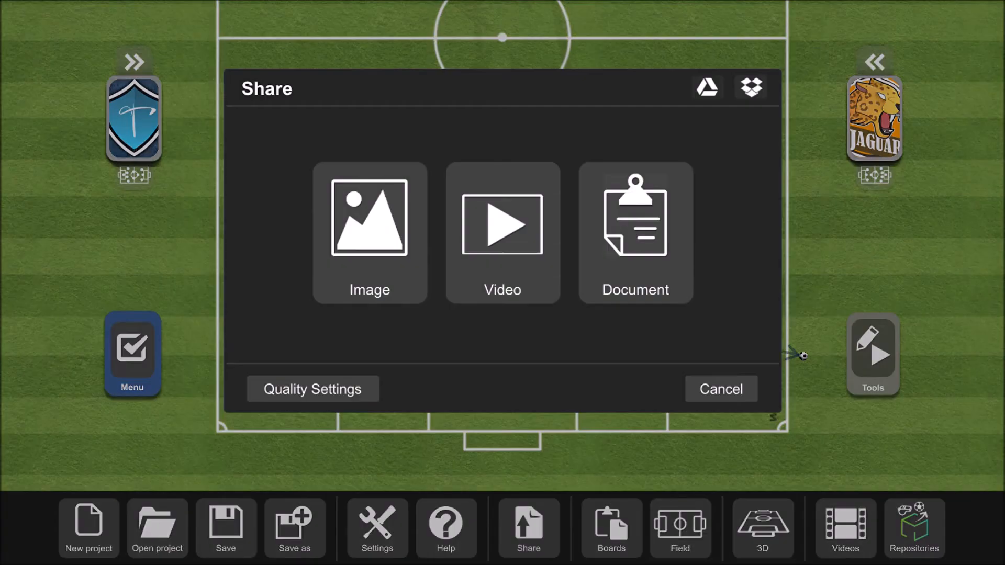
left_click(531, 256)
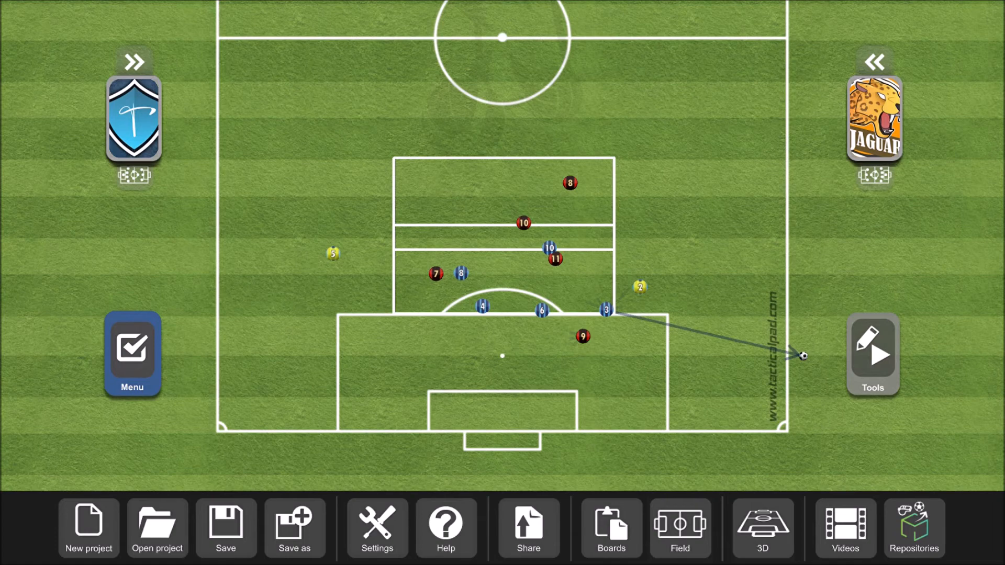
- Review the team settings and place Temma Sports Player 1 inside the goal area of the board
left_click(885, 361)
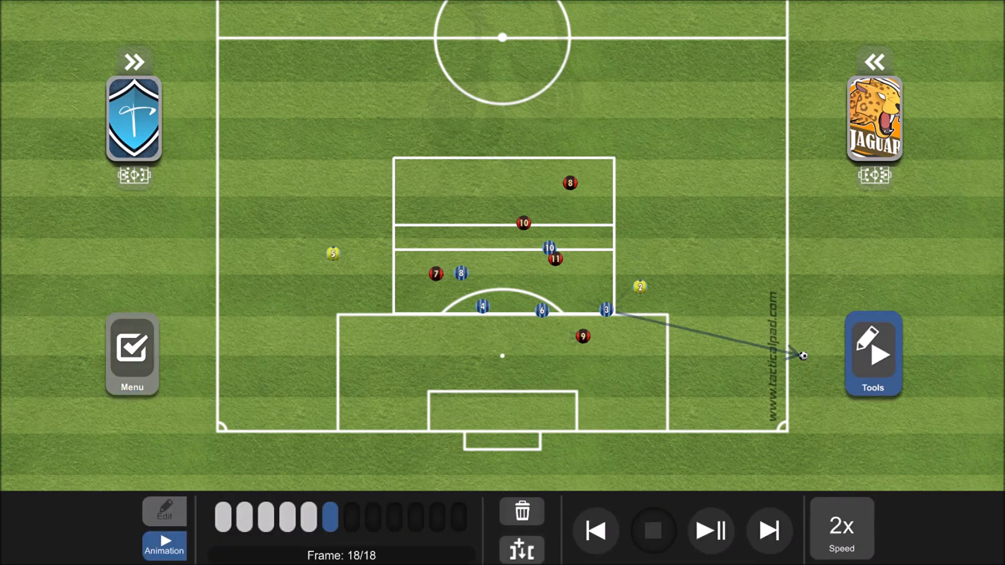
left_click(134, 119)
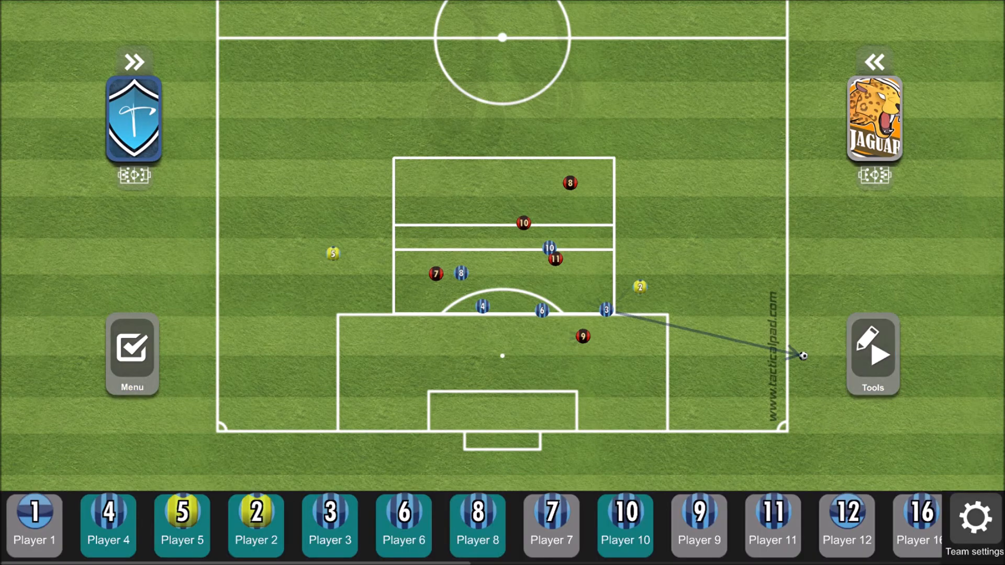
left_click(975, 518)
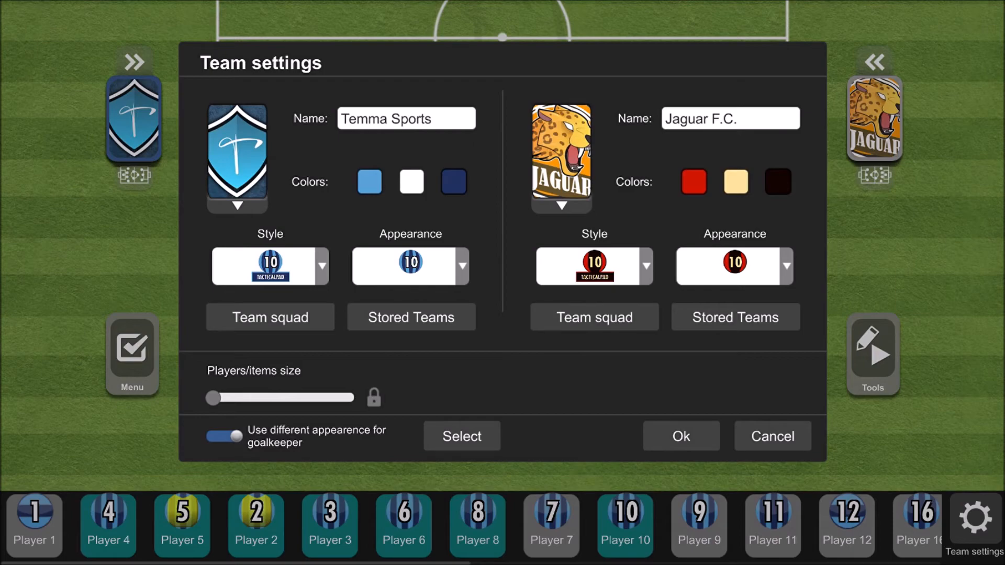
left_click(698, 450)
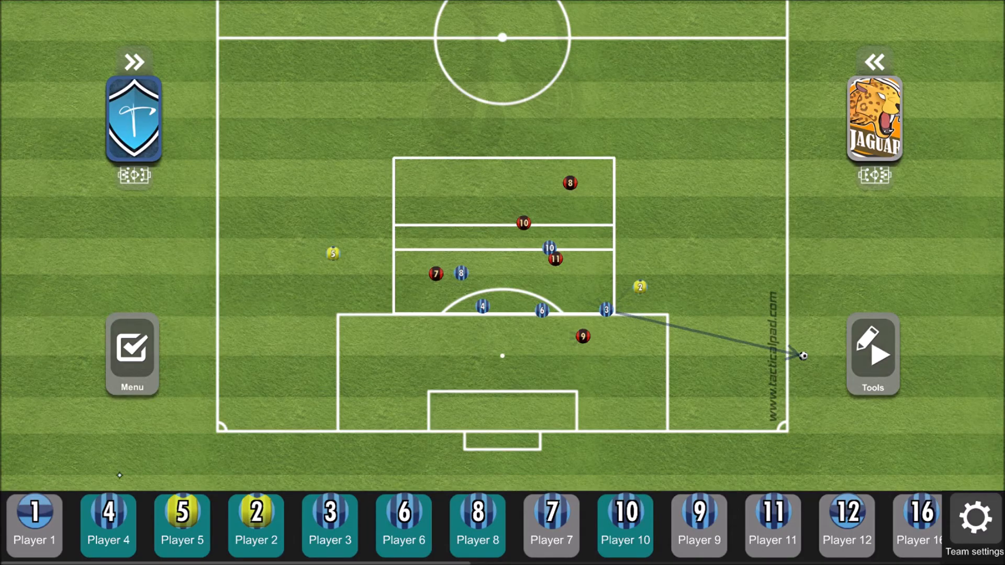
left_click_drag(35, 519, 534, 411)
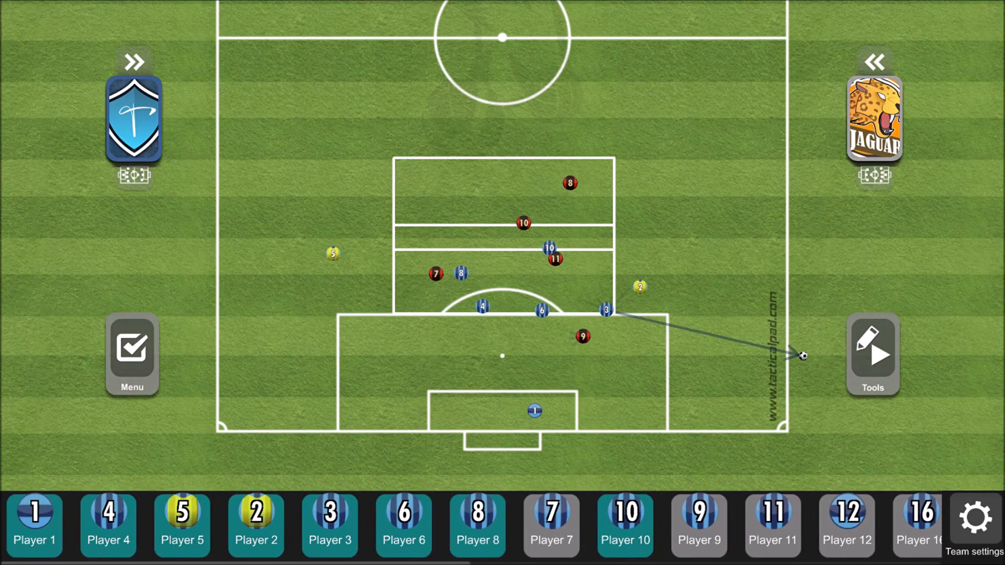
- Increase the players/items size in the team settings and move Player 1 closer to the center of the goal area
left_click(975, 521)
left_click_drag(213, 398, 262, 398)
left_click(681, 438)
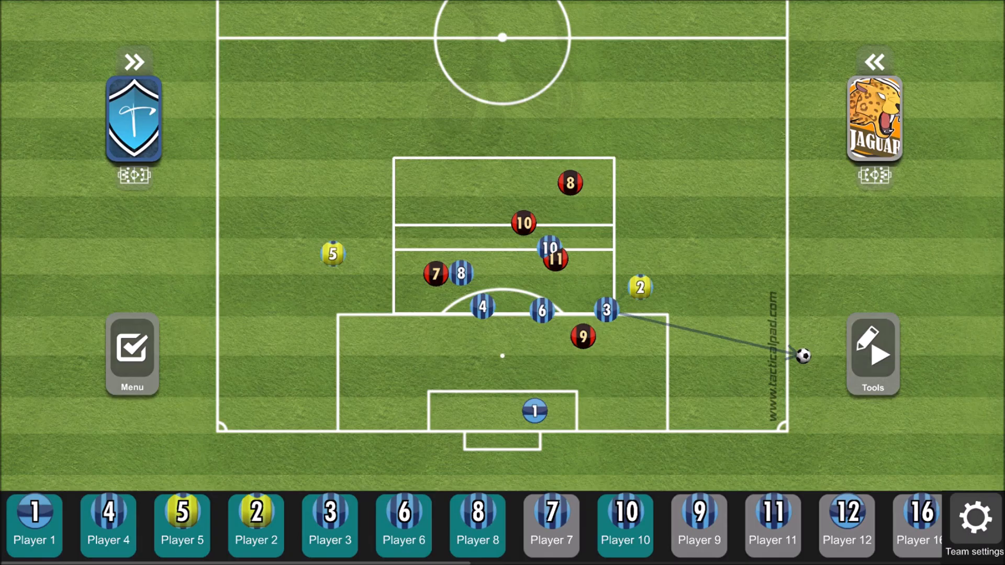
left_click_drag(534, 411, 522, 403)
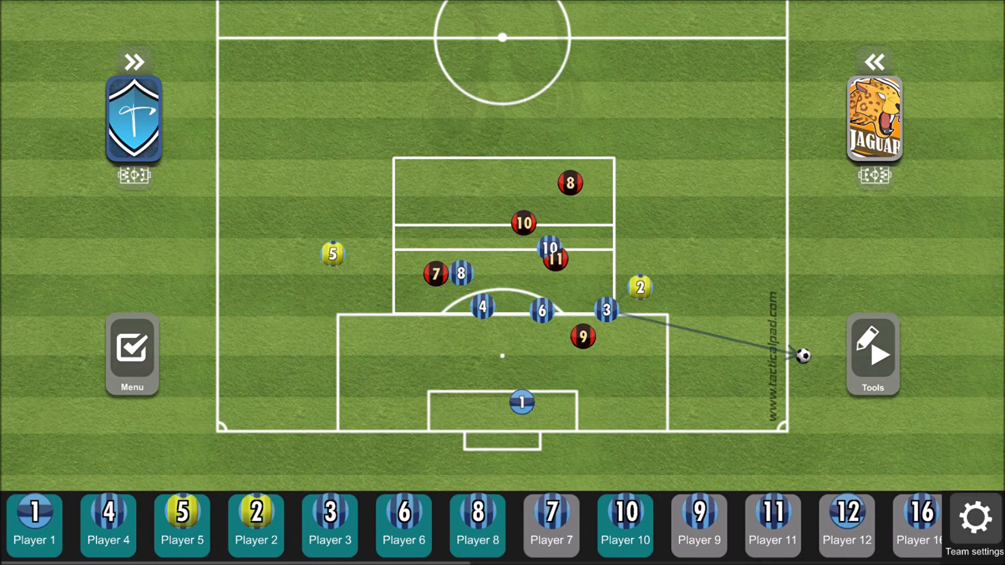
- Turn off the different goalkeeper appearance and position Player 1 near the center of the goal area
left_click(975, 523)
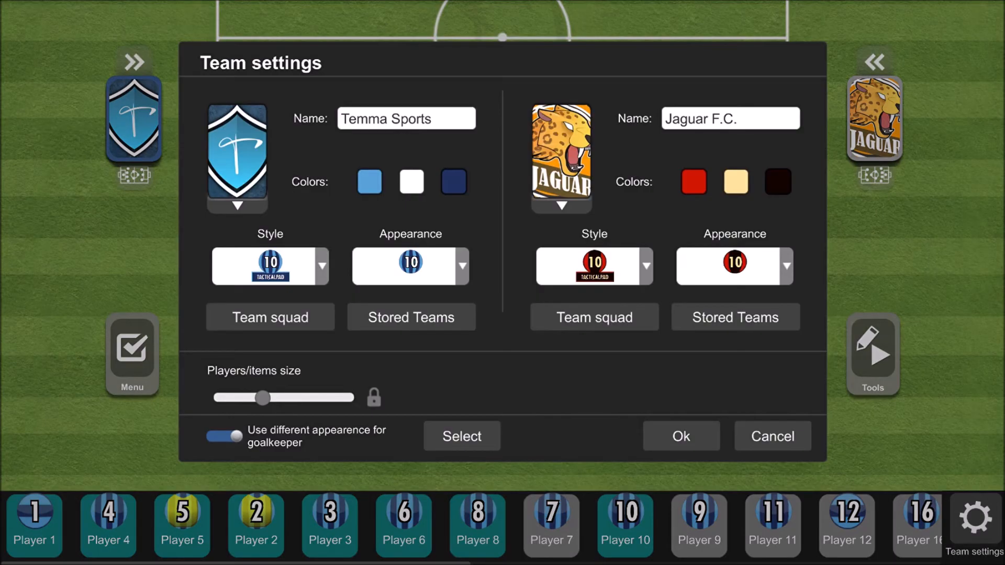
left_click(236, 438)
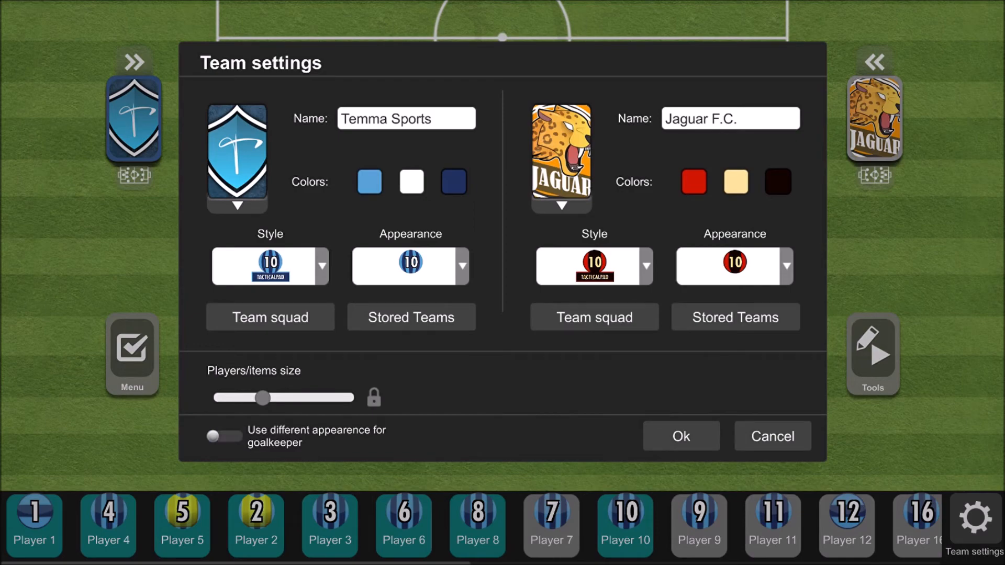
left_click(707, 438)
mouse_move(537, 421)
left_mouse_down()
mouse_move(563, 359)
mouse_move(530, 418)
left_mouse_up()
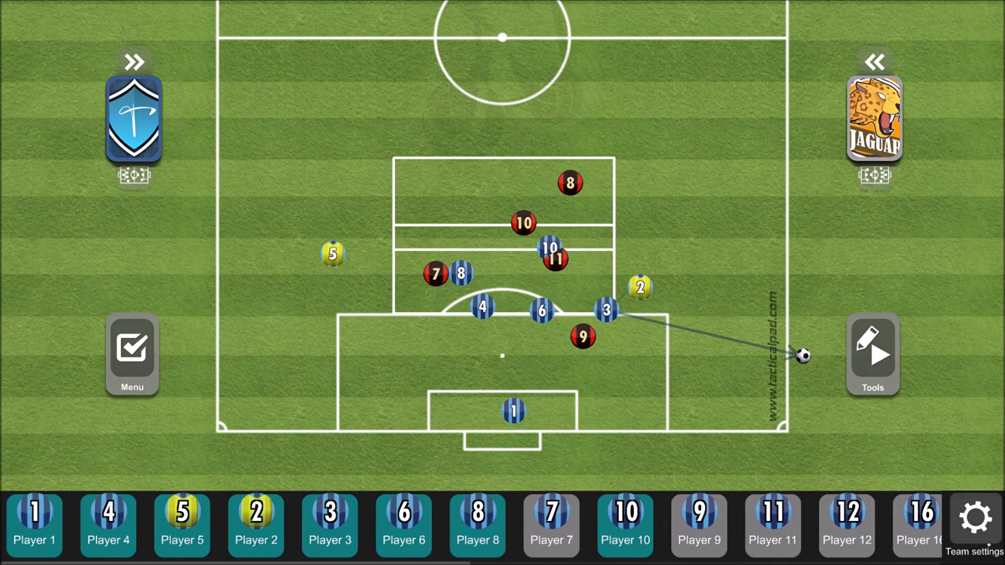
- Turn the different goalkeeper appearance back on and reduce the players/items size
left_click(976, 519)
left_click(224, 436)
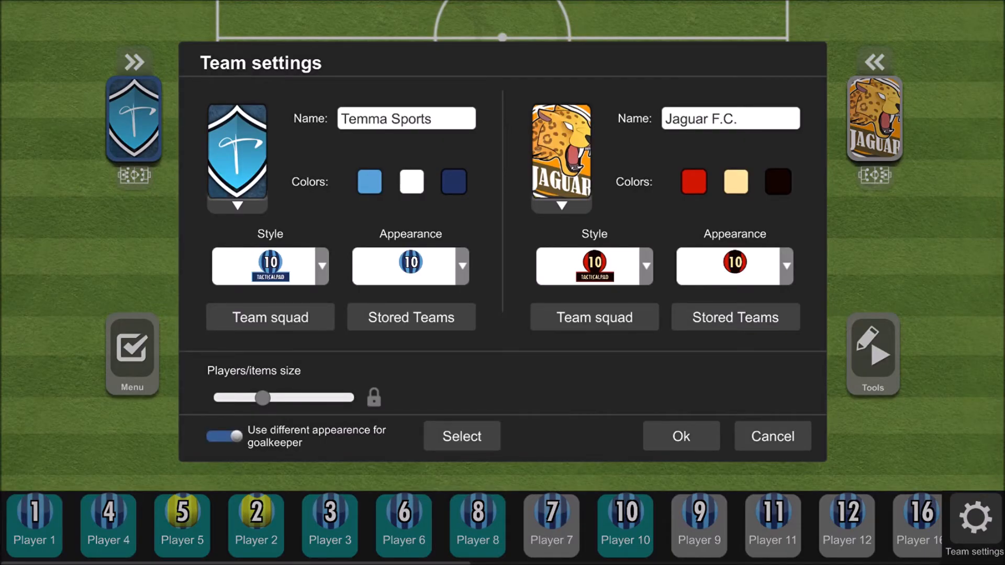
left_click_drag(263, 398, 229, 398)
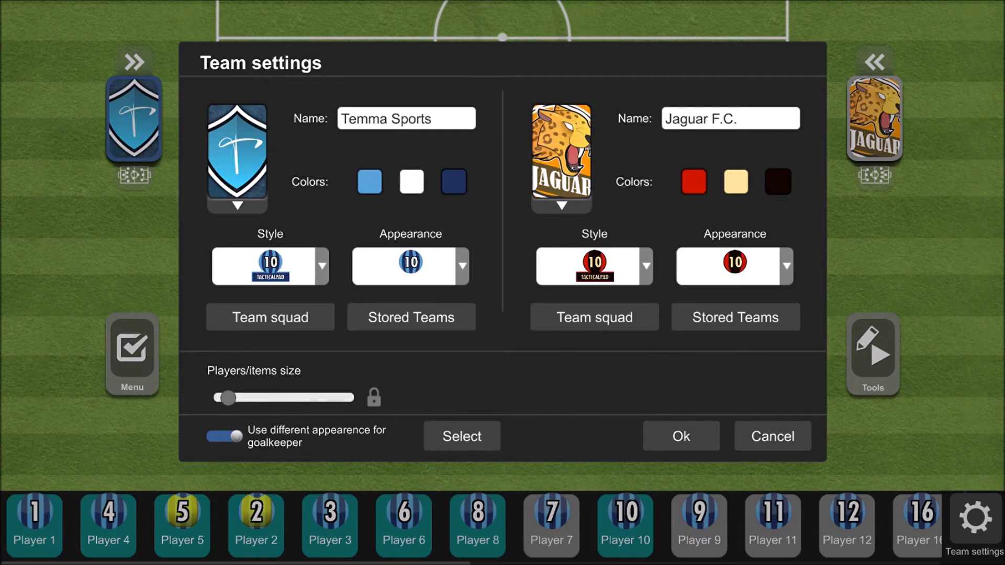
- Rename the Temma Sports team to Kabupaten Tasikmalaya, check its appearance options and apply the team settings
left_click(458, 119)
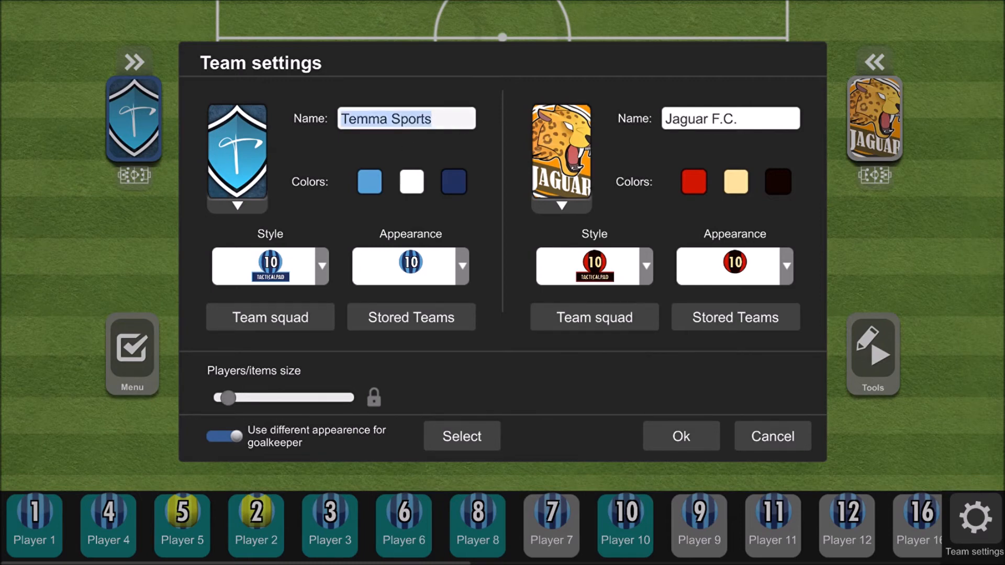
type("Kabupa")
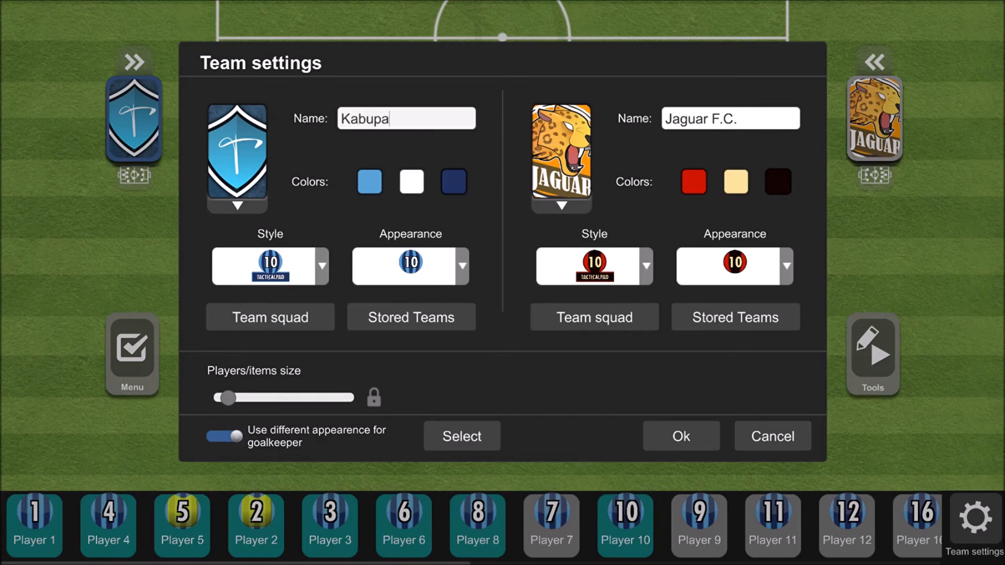
type("ten Tasikmalaya")
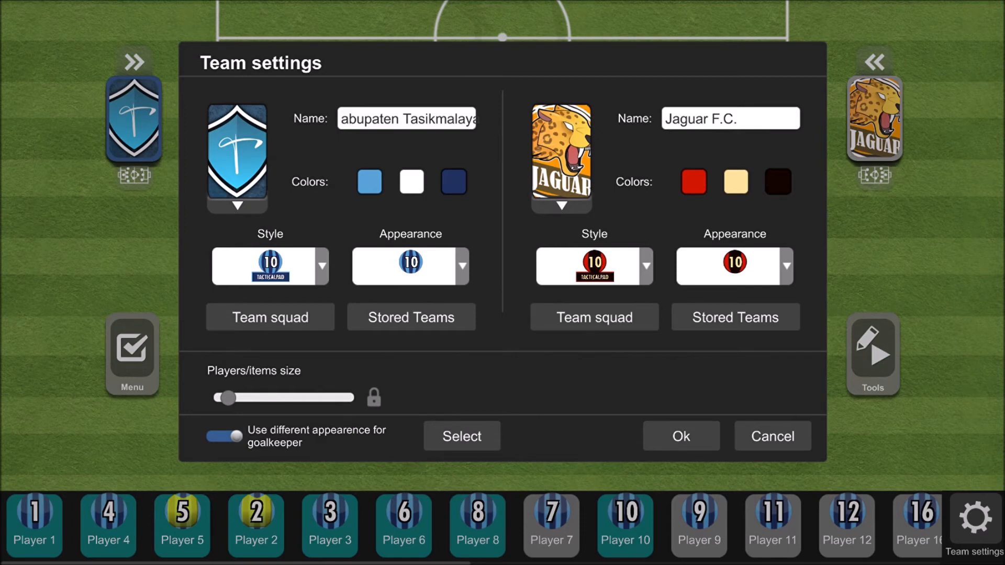
left_click(410, 266)
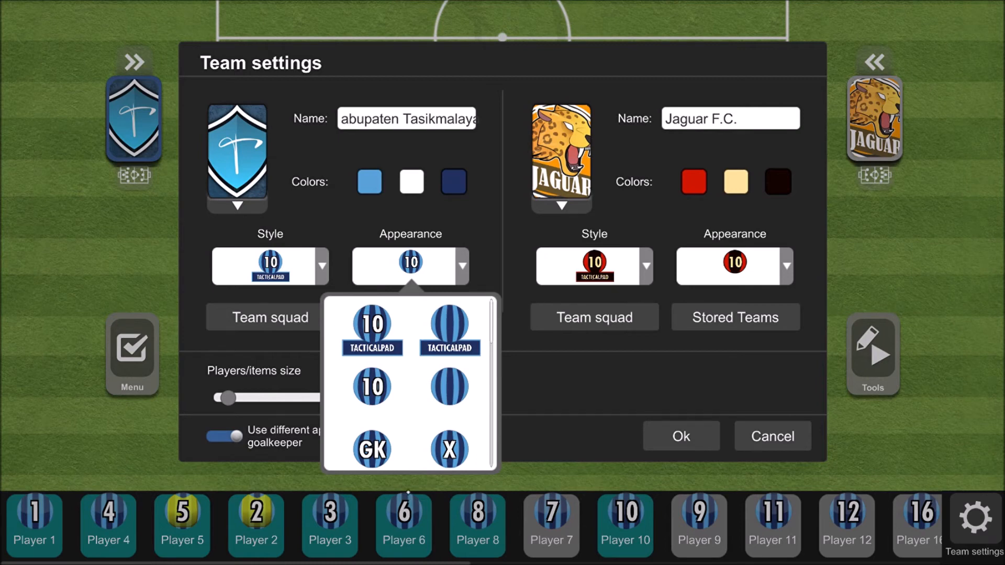
left_click(792, 438)
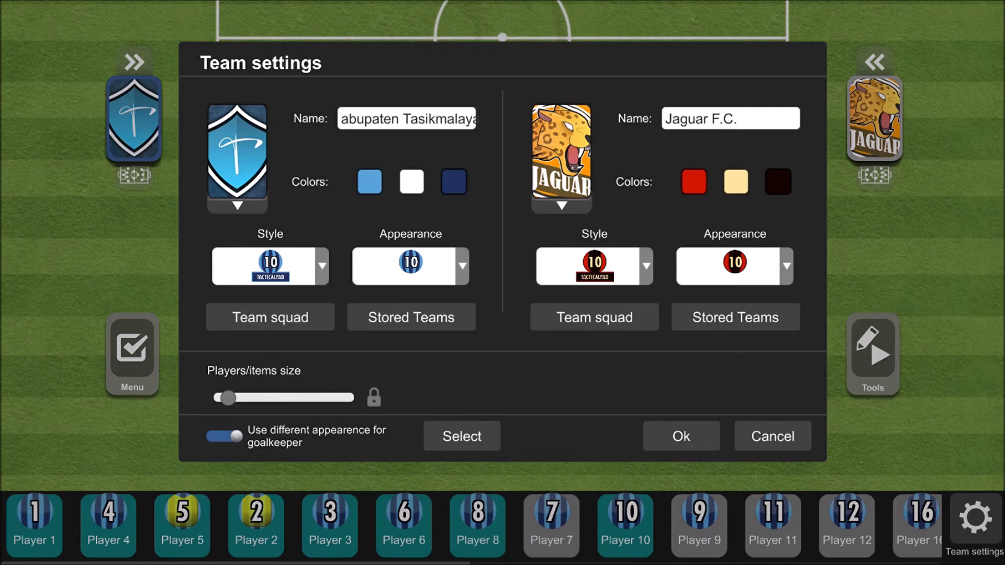
left_click(682, 437)
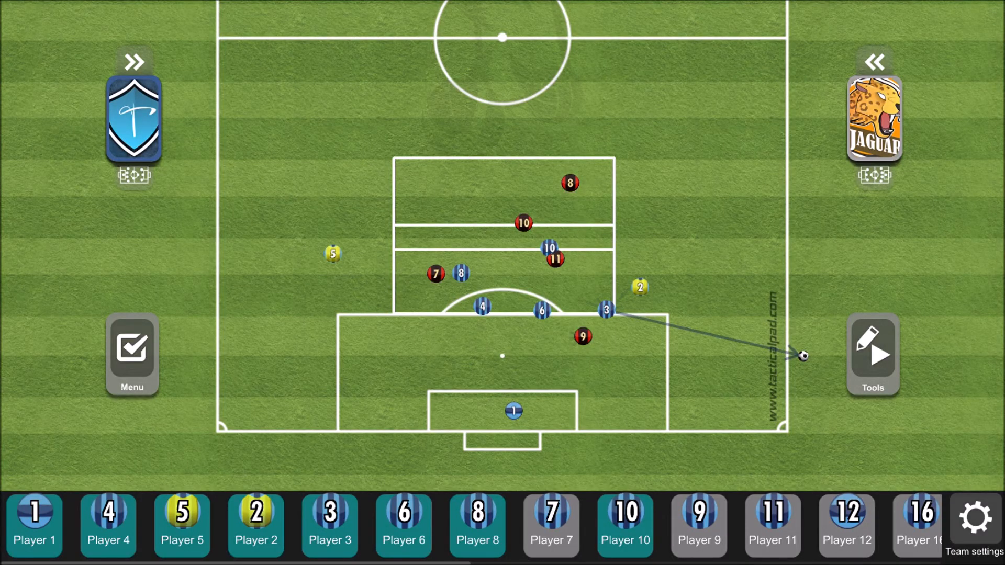
left_click(962, 542)
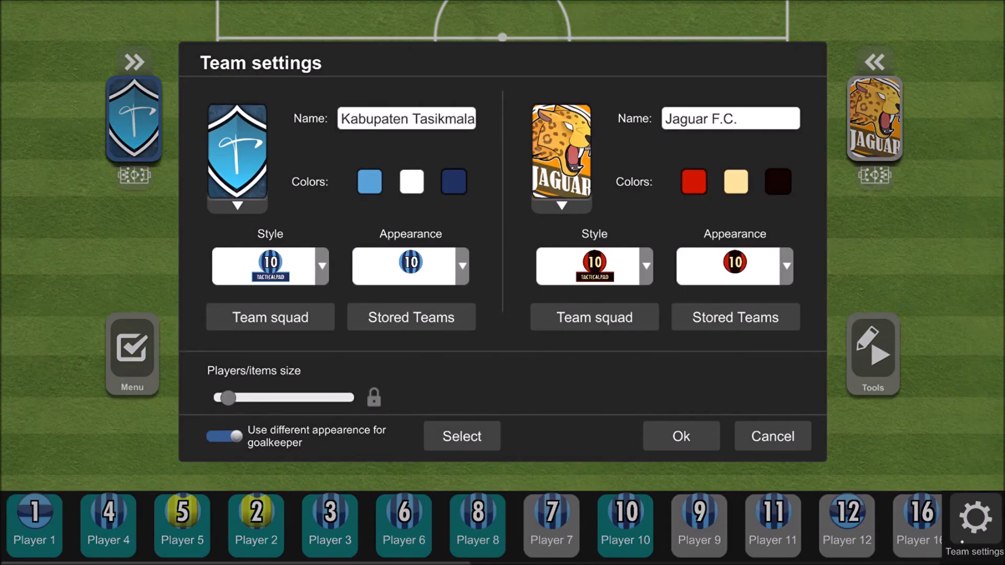
left_click(681, 437)
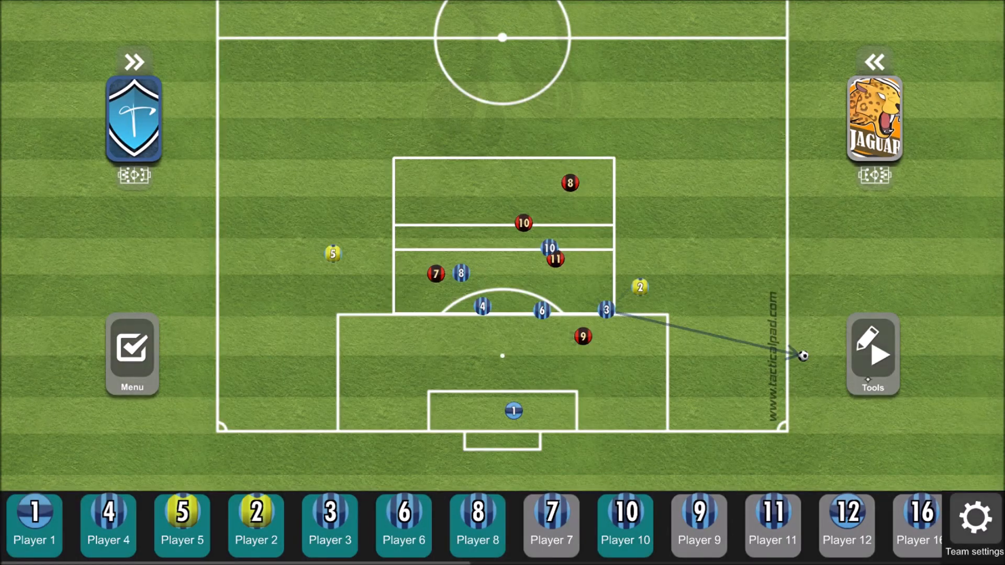
- Add a connector effect linking Player 3, Player 4 and Player 6 of the blue team
left_click(873, 355)
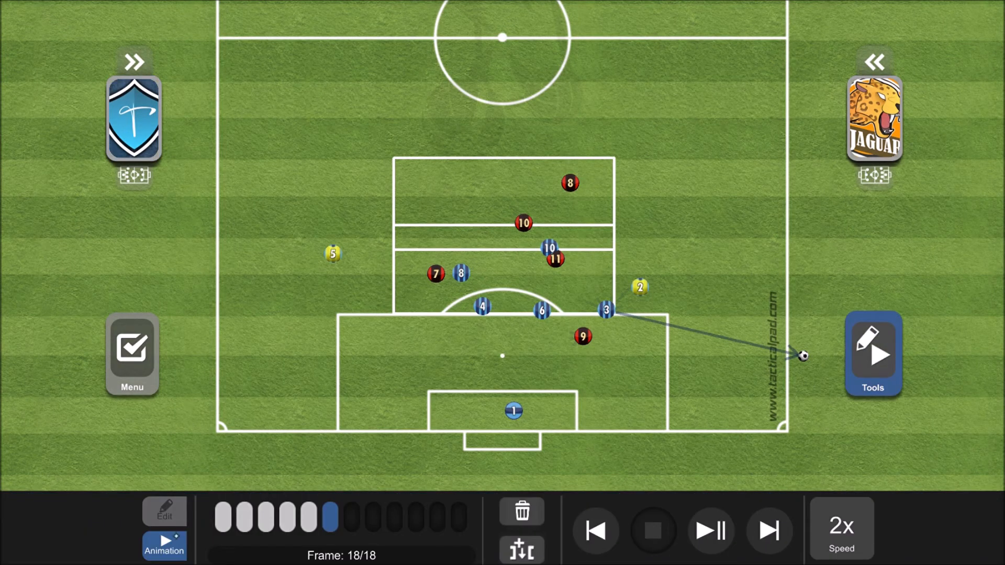
left_click(164, 512)
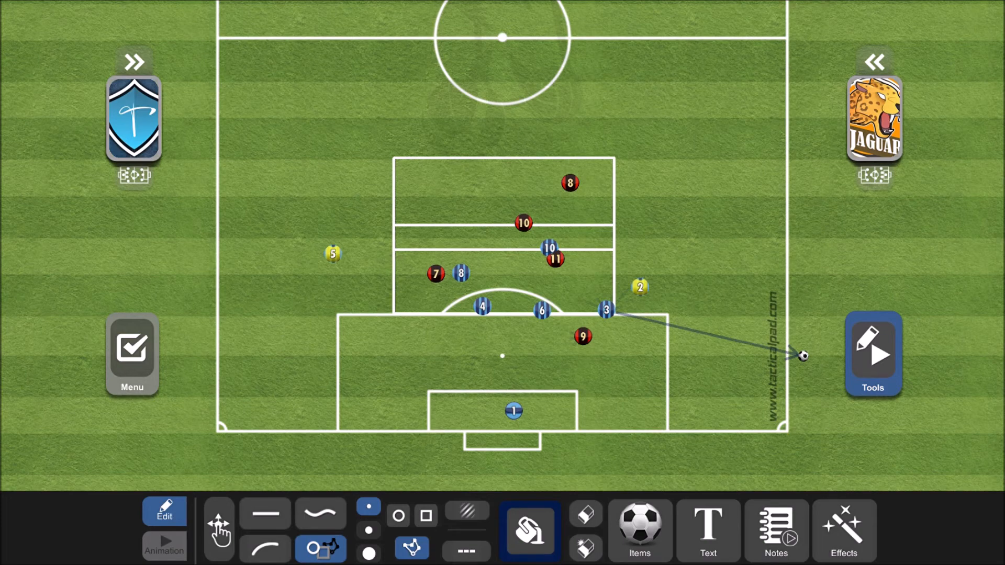
left_click(854, 530)
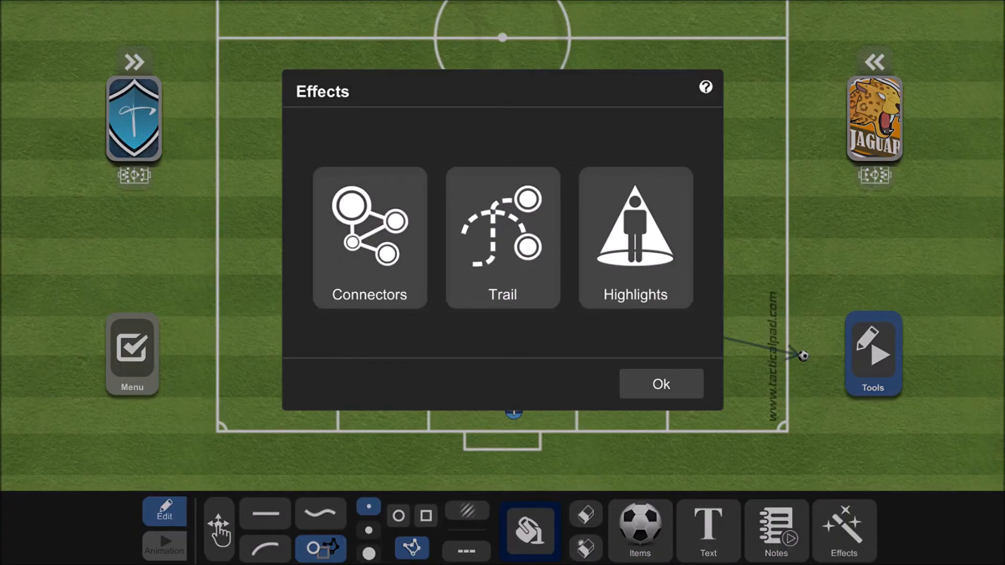
left_click(370, 237)
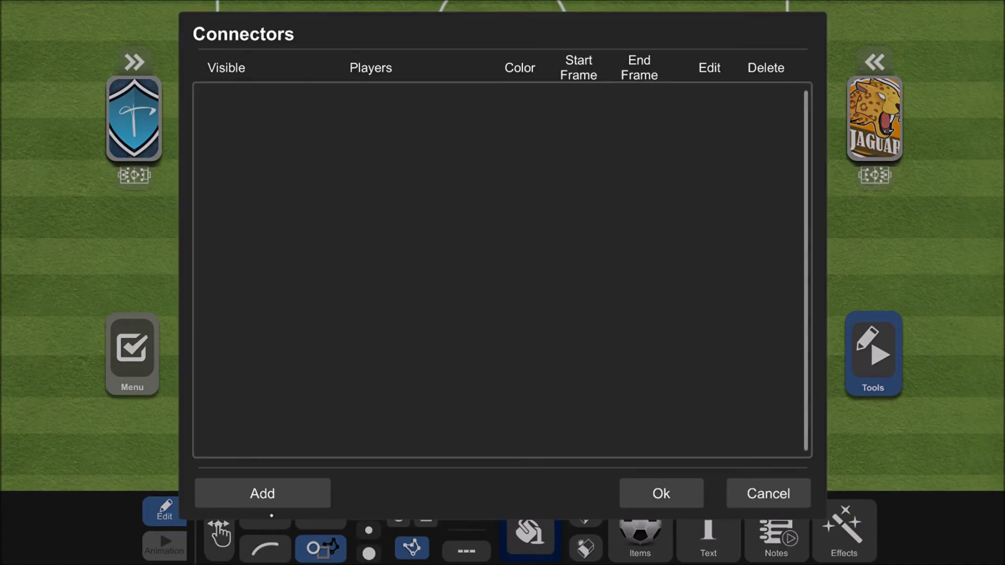
left_click(263, 494)
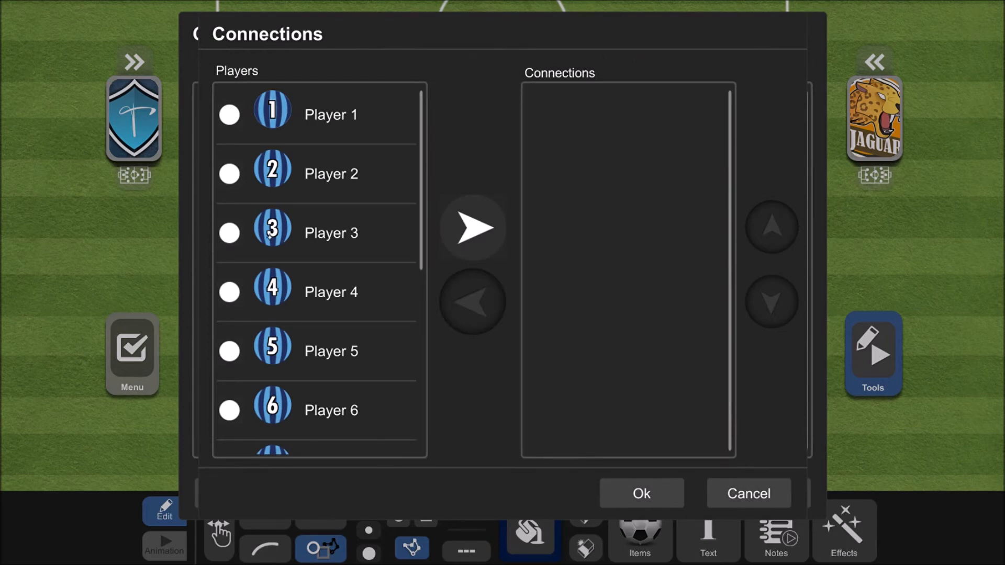
left_click(230, 233)
left_click(249, 314)
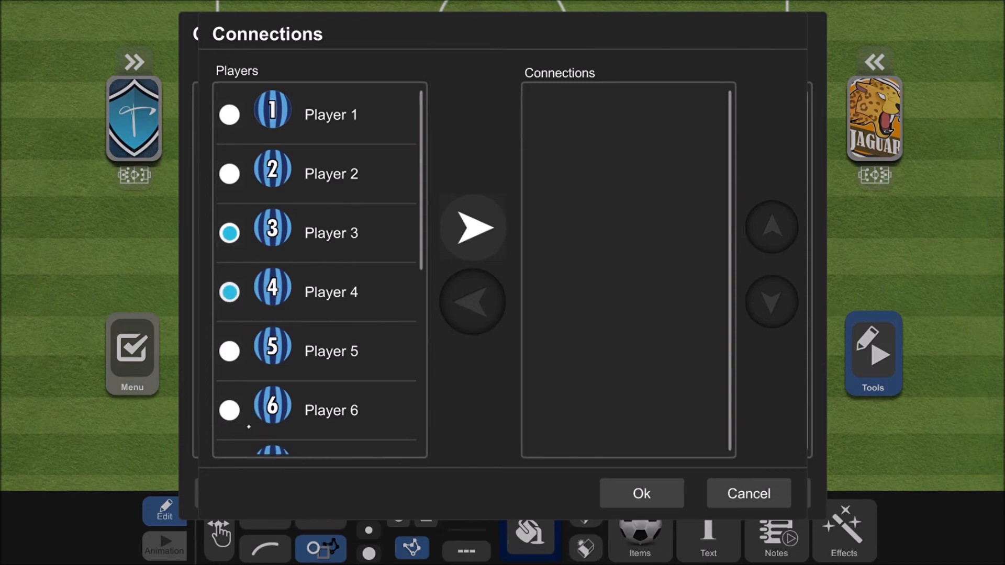
left_click(230, 410)
left_click(495, 240)
left_click(642, 493)
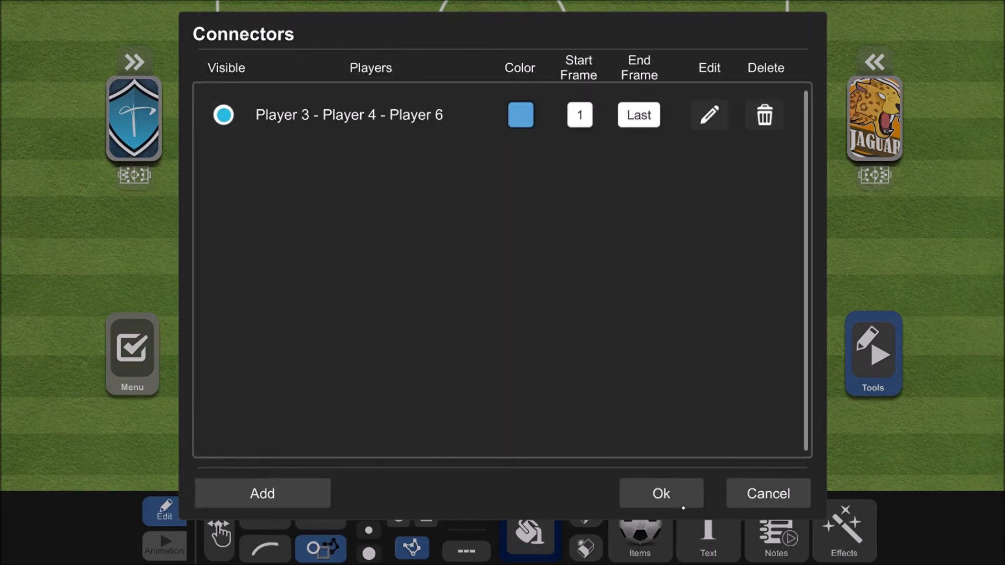
left_click(675, 497)
left_click(662, 385)
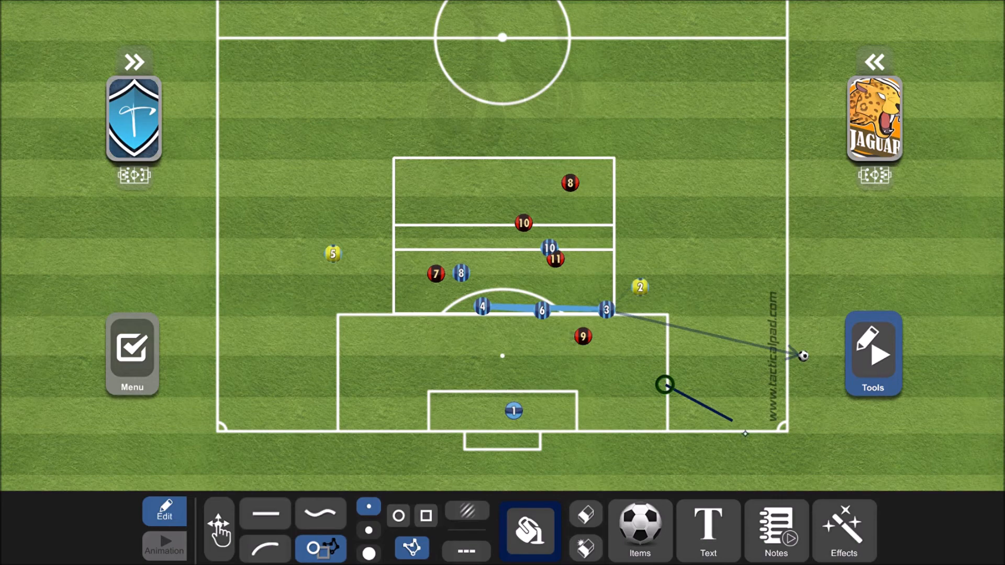
- Switch to the move tool and reposition the connected Players 3, 4 and 6, spreading 3 and 4 ahead of 6
left_click(219, 530)
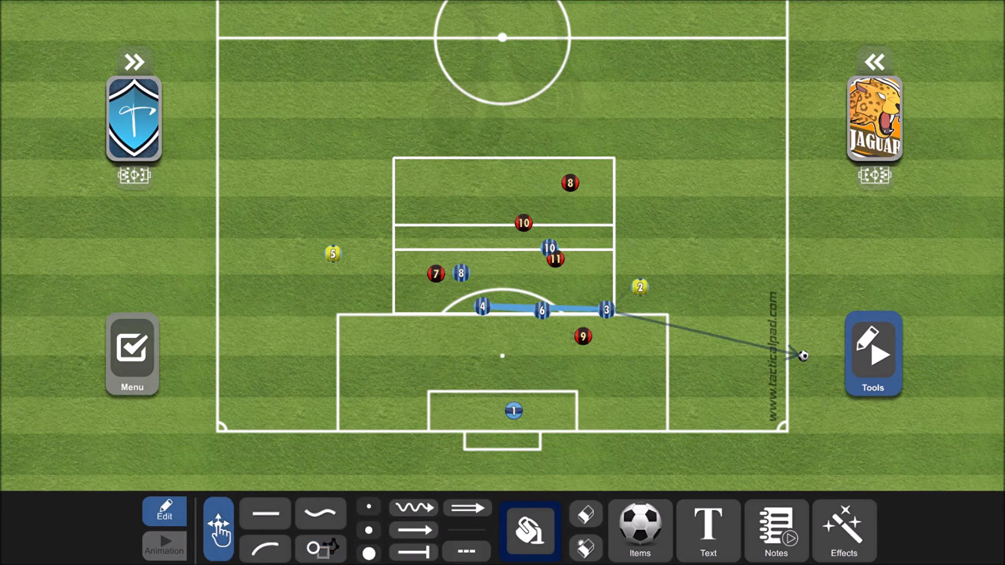
left_click_drag(482, 307, 422, 299)
left_click_drag(542, 310, 511, 313)
left_click_drag(607, 309, 613, 271)
left_click_drag(422, 299, 405, 269)
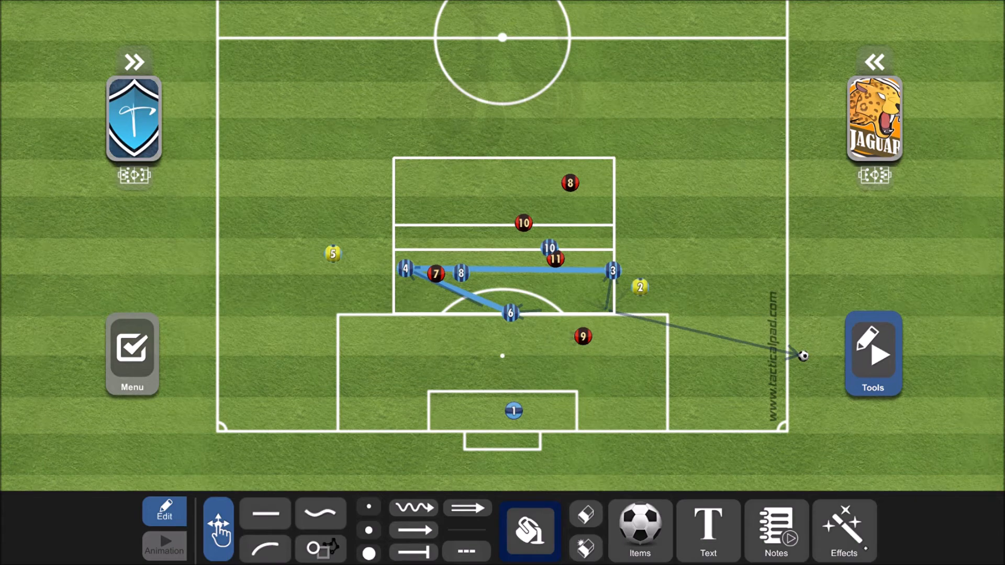
- Edit the existing connector and remove Player 6 and Player 3 from its connections
left_click(864, 547)
left_click(375, 250)
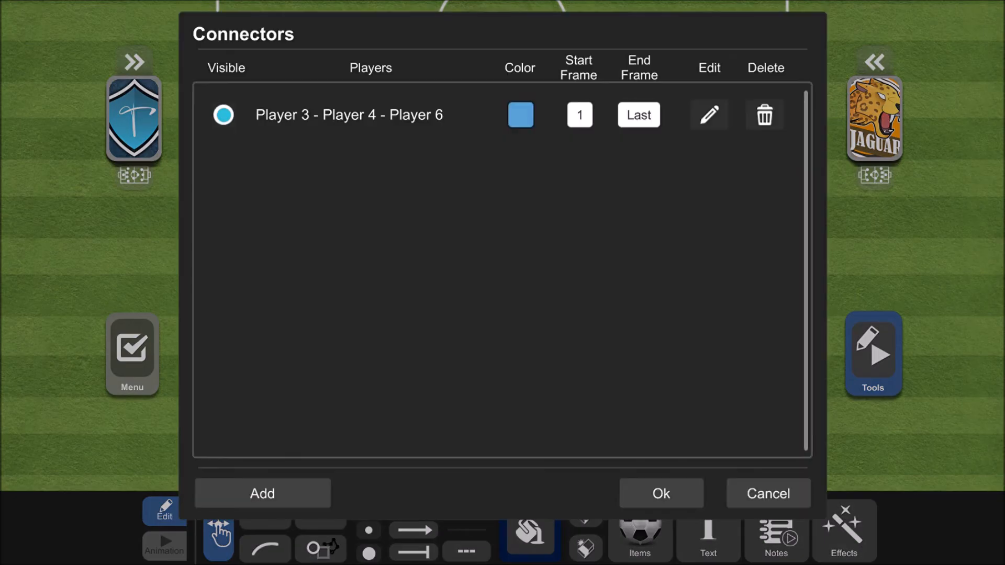
left_click(710, 115)
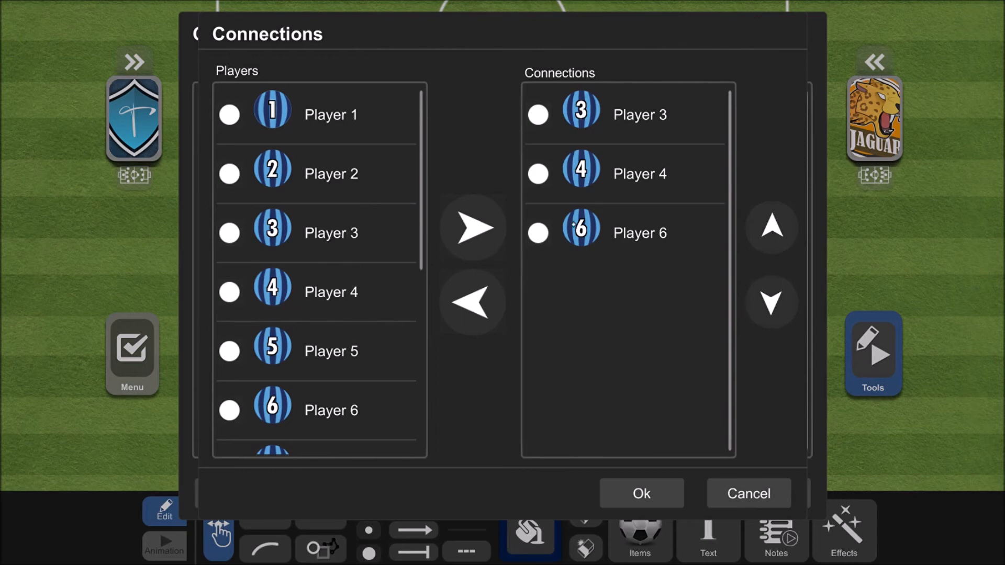
left_click(539, 233)
left_click(485, 316)
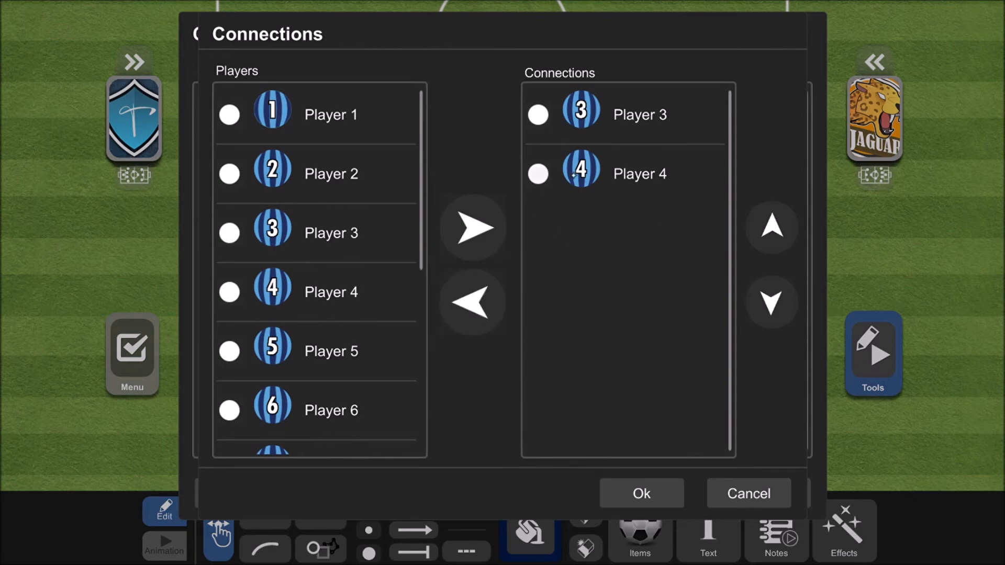
left_click(539, 174)
left_click(538, 115)
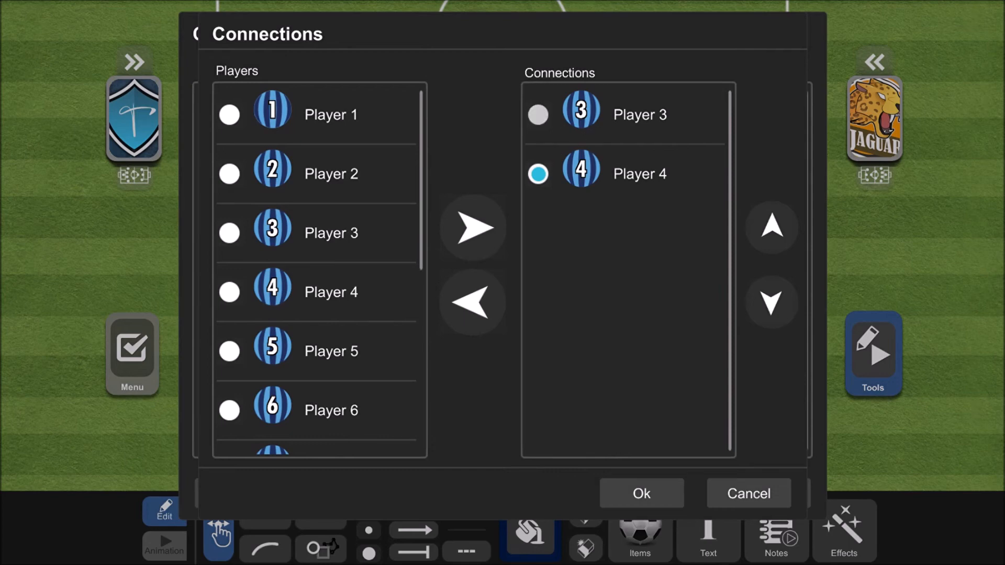
left_click(538, 173)
left_click(497, 314)
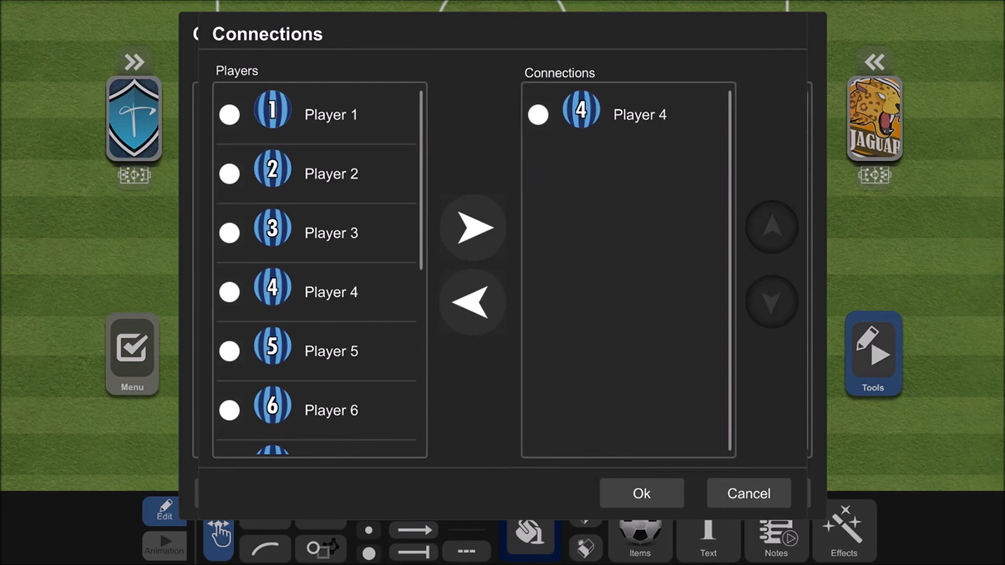
- Add Player 6 to the connector after Player 4 and apply the effect to the board
left_click(229, 410)
left_click(474, 227)
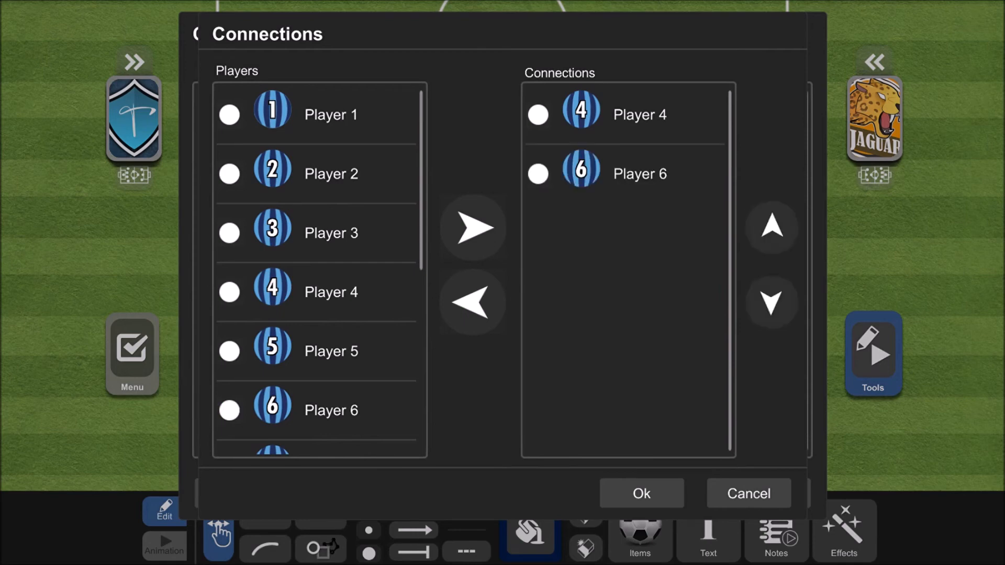
left_click(663, 507)
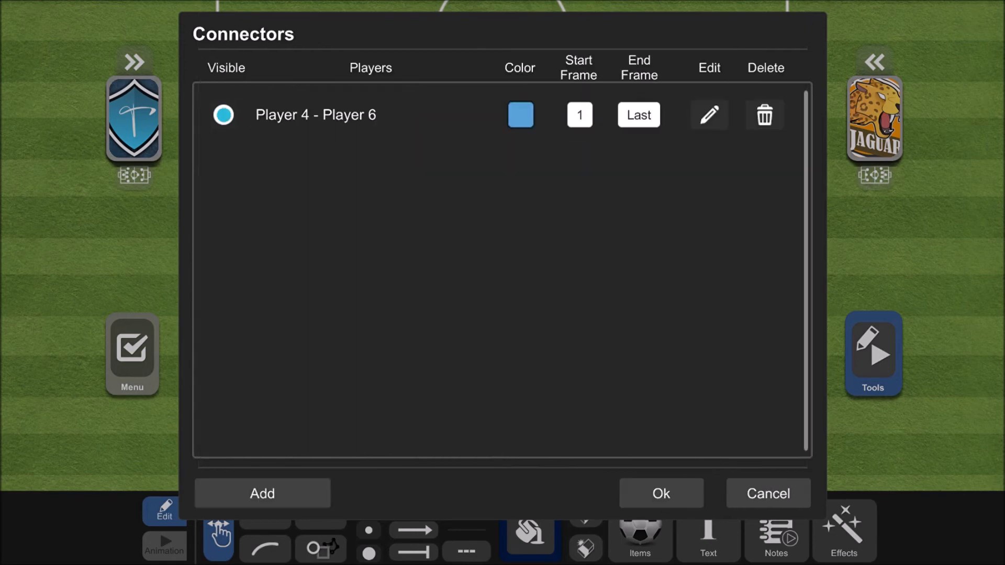
left_click(666, 506)
left_click(668, 389)
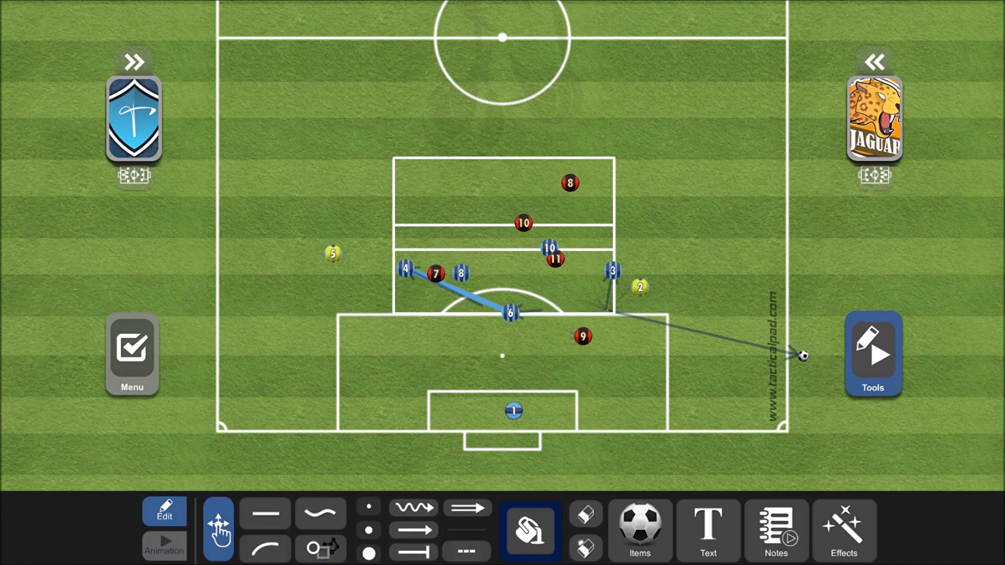
- Extend the existing Player 4 and Player 6 connector with Player 3 and a second Player 6 entry, and apply it to the board
left_click(844, 529)
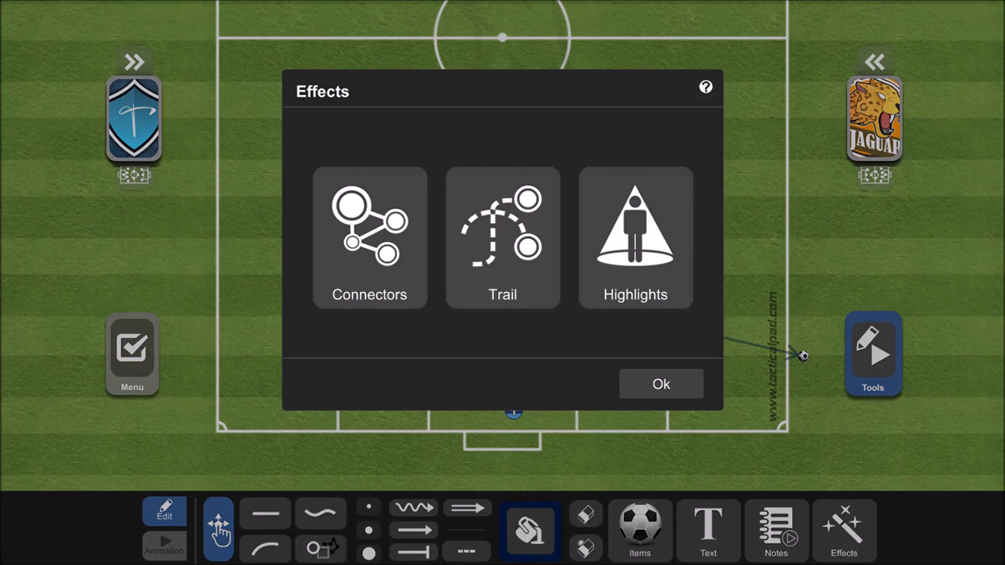
left_click(370, 237)
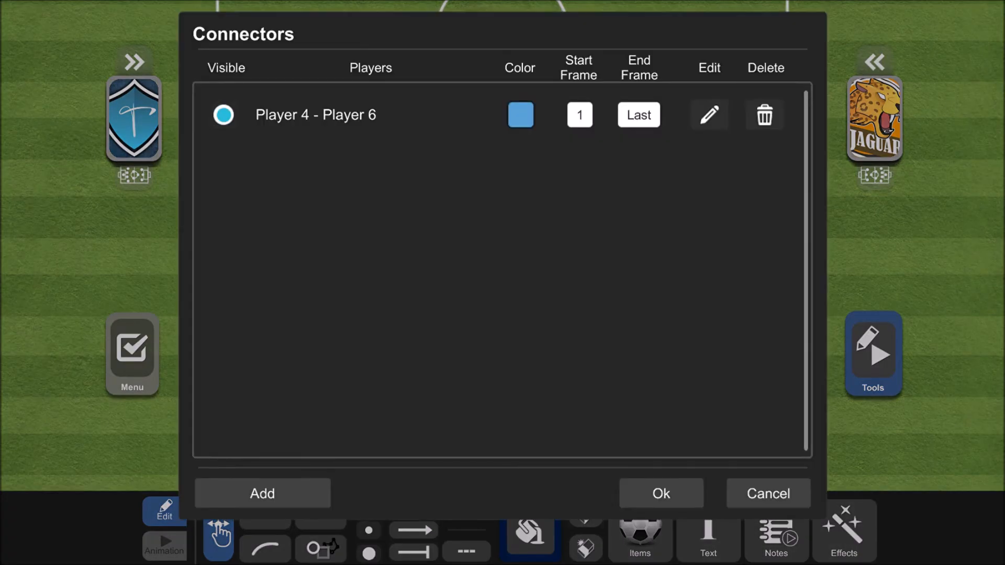
left_click(726, 129)
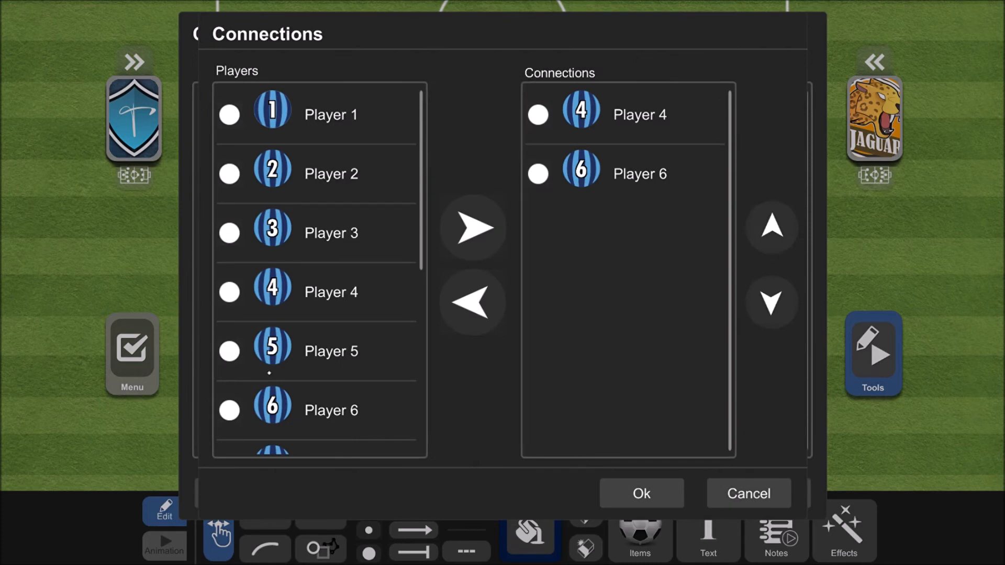
left_click(230, 410)
left_click_drag(312, 348, 312, 307)
left_click(229, 191)
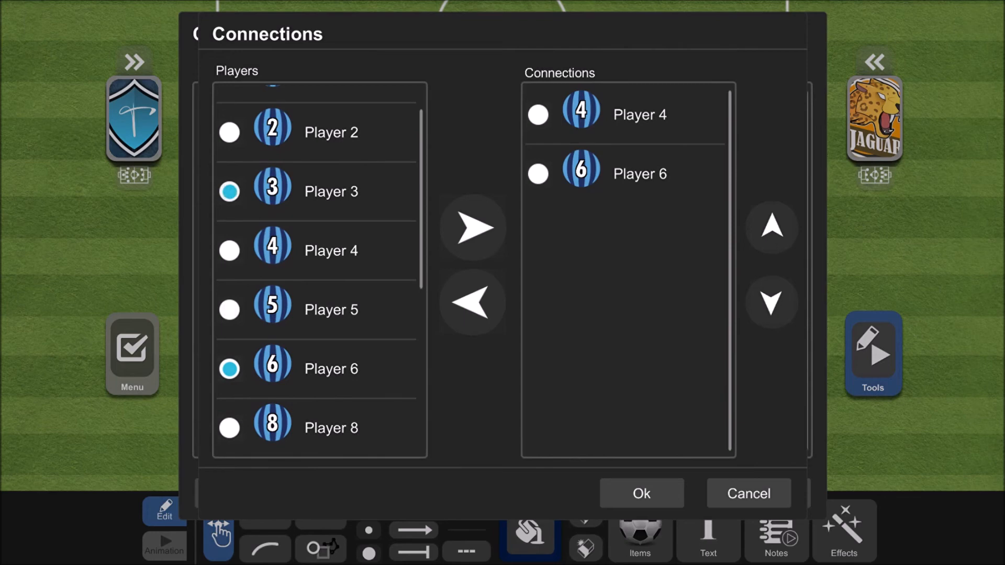
left_click(473, 228)
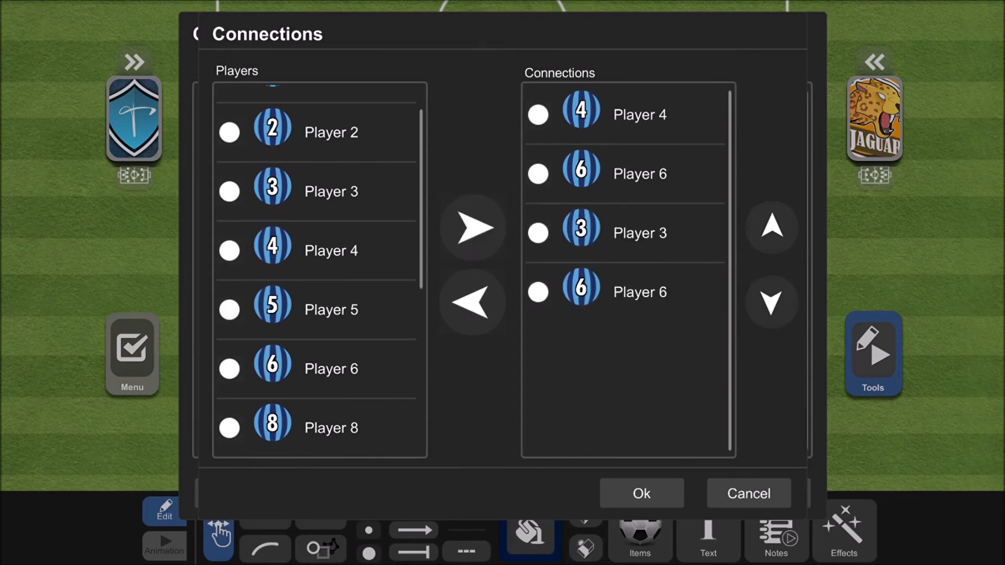
left_click(642, 494)
left_click(661, 492)
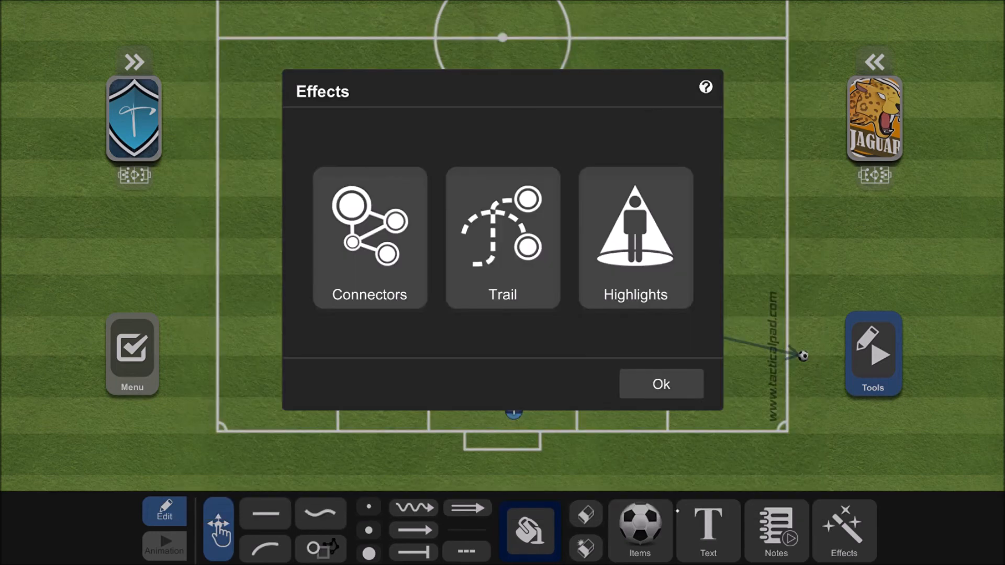
left_click(662, 384)
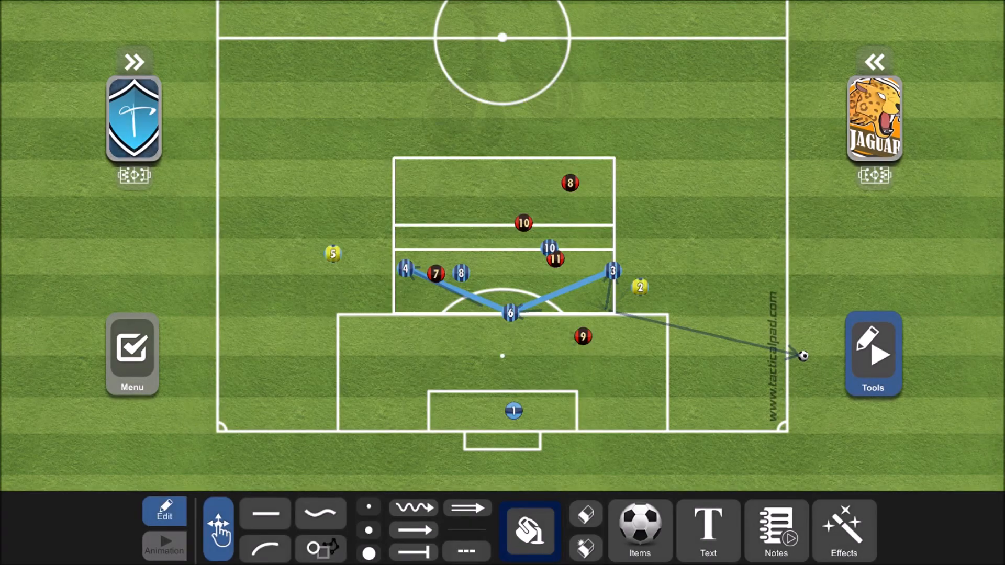
- Nudge the blue team's Player 6 slightly towards the goal and open the board in the 3D view
mouse_move(525, 327)
left_mouse_down()
mouse_move(510, 361)
mouse_move(526, 329)
left_mouse_up()
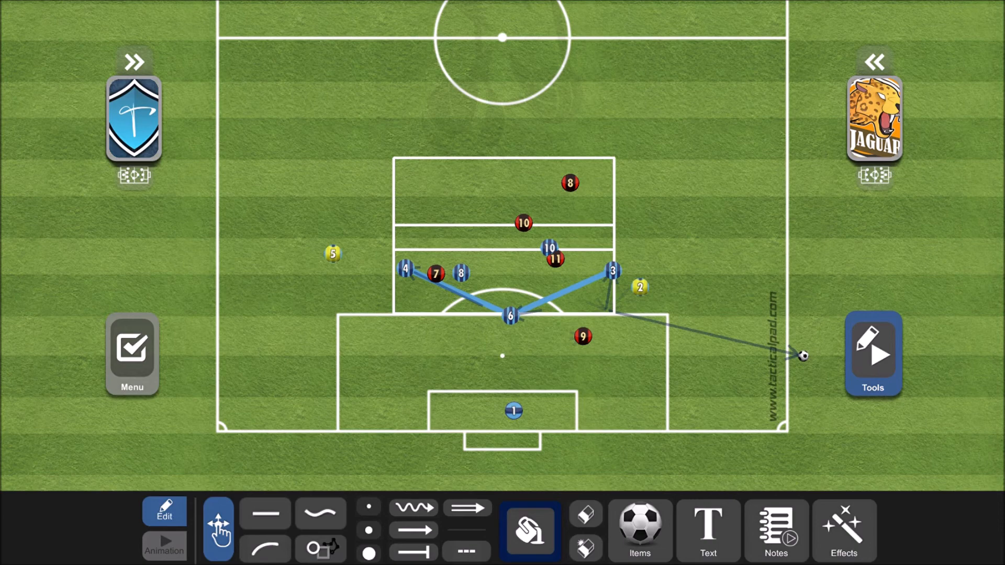
left_click(132, 354)
left_click(763, 526)
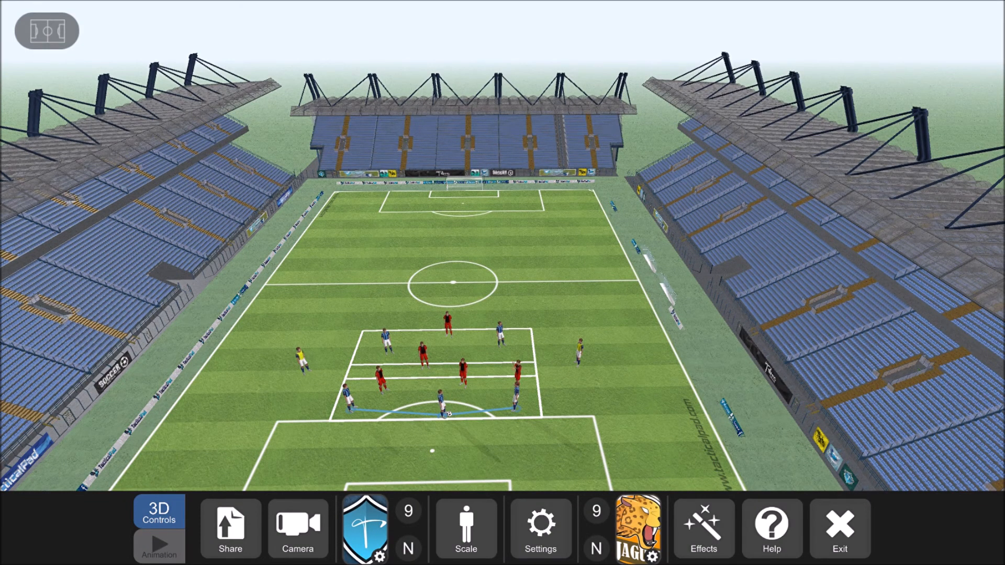
- Toggle the blue team's player name labels on and off in the 3D view, leaving them hidden
left_click(408, 548)
left_click(408, 549)
left_click(409, 549)
left_click(408, 549)
left_click(408, 549)
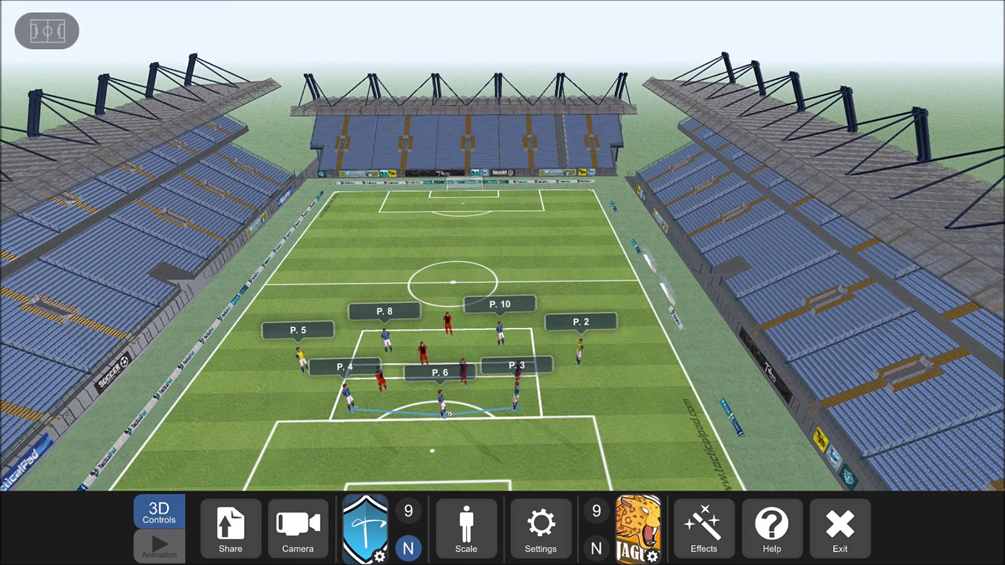
left_click(408, 549)
- Check the player scale options without changing them, and exit the 3D view back to the board's drawing tools
left_click(466, 527)
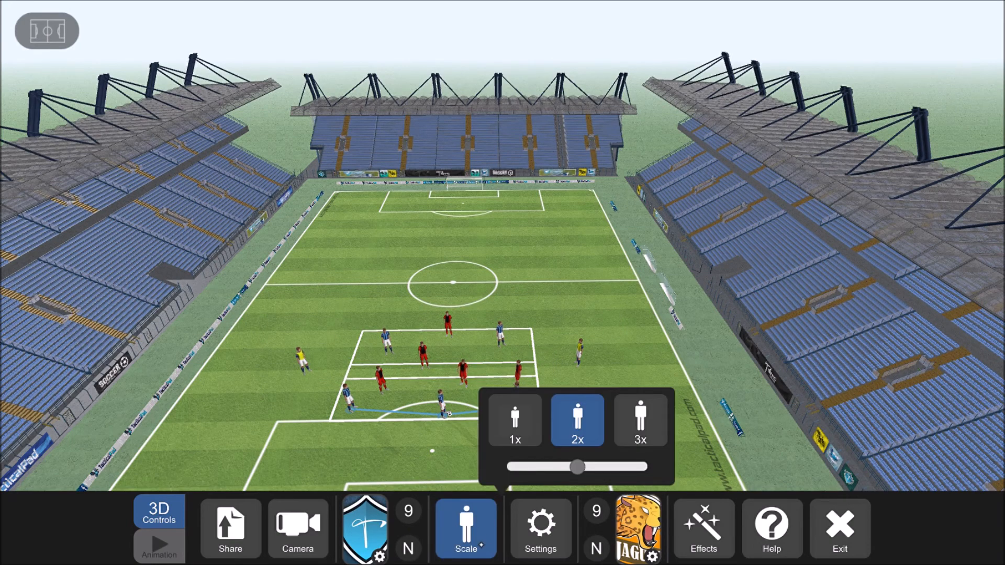
left_click(466, 528)
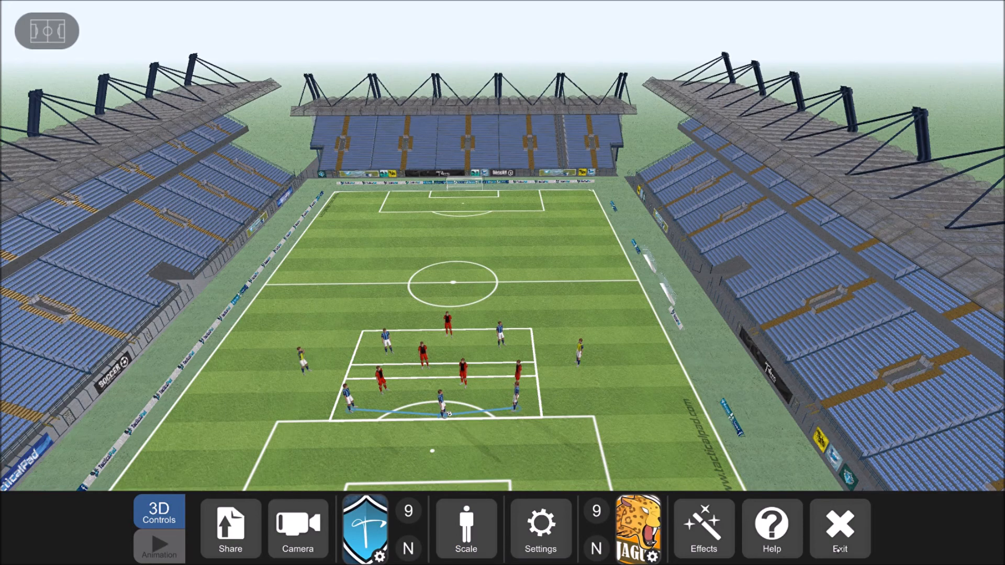
left_click(840, 529)
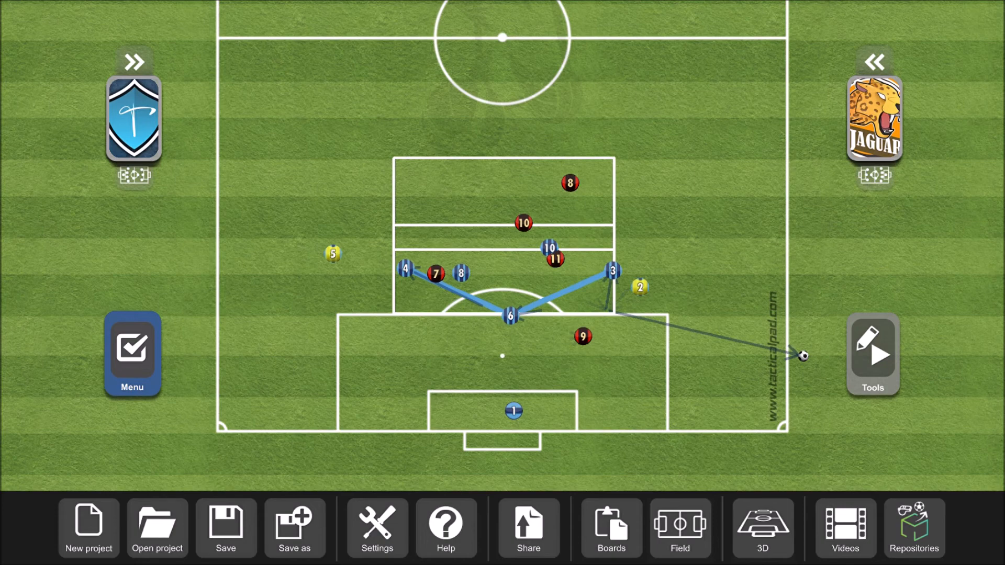
left_click(890, 363)
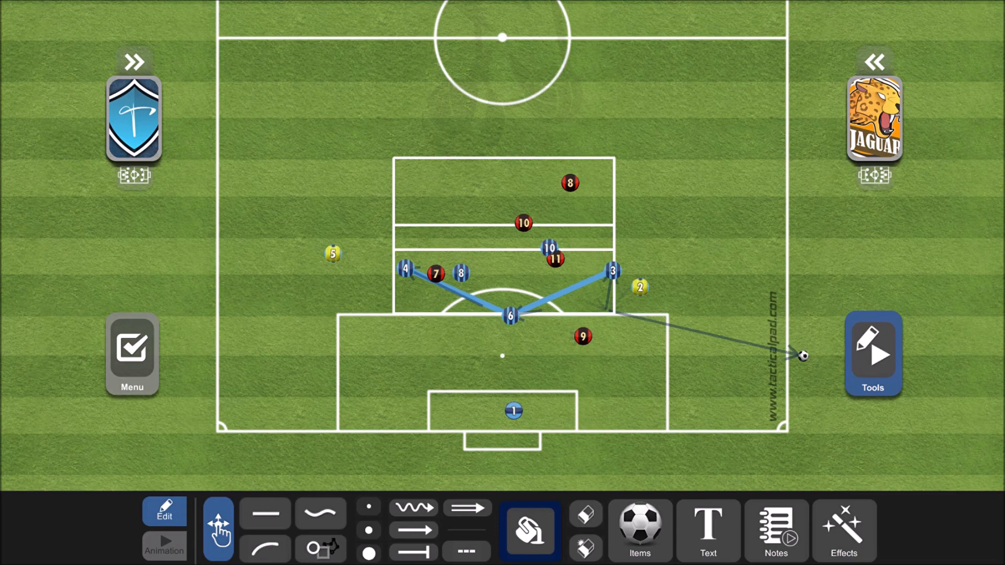
- Reposition the blue team's Players 3, 6 and 4 so their connector forms a flatter line just outside the penalty area
left_click_drag(613, 271, 616, 289)
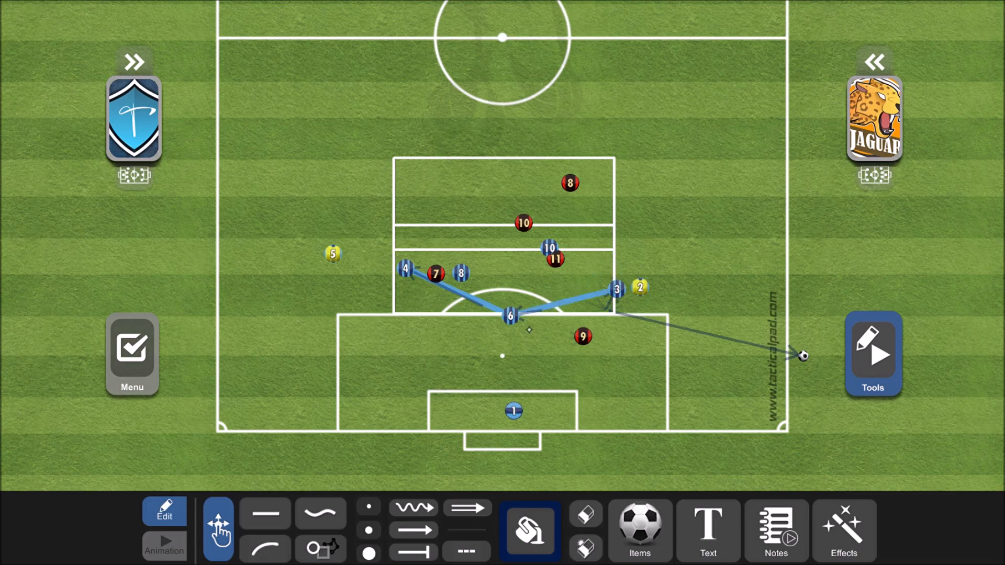
left_click_drag(510, 315, 497, 305)
left_click_drag(405, 269, 406, 287)
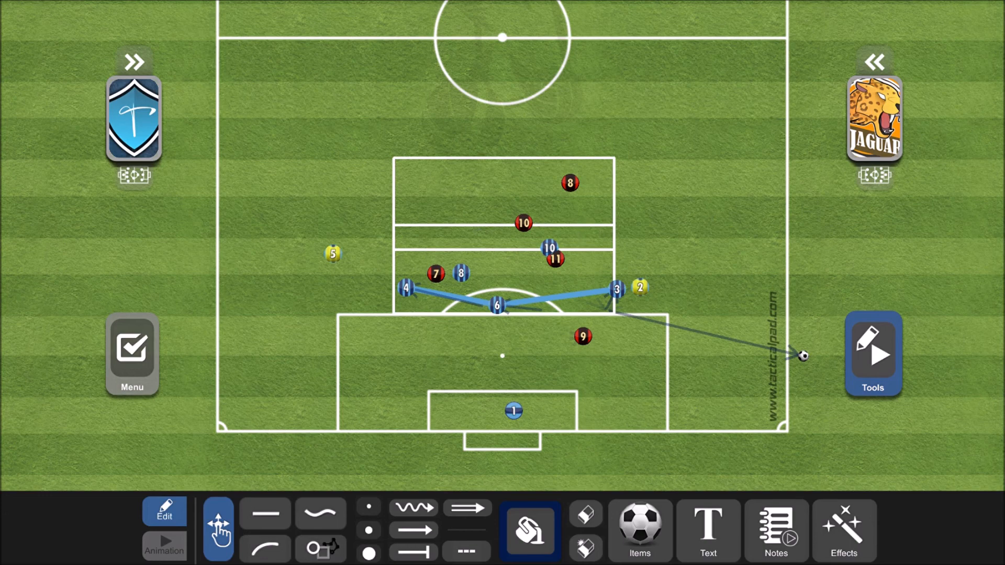
- Start a new empty project and place the blue team on the full field in a 4-3-3 formation
left_click(134, 175)
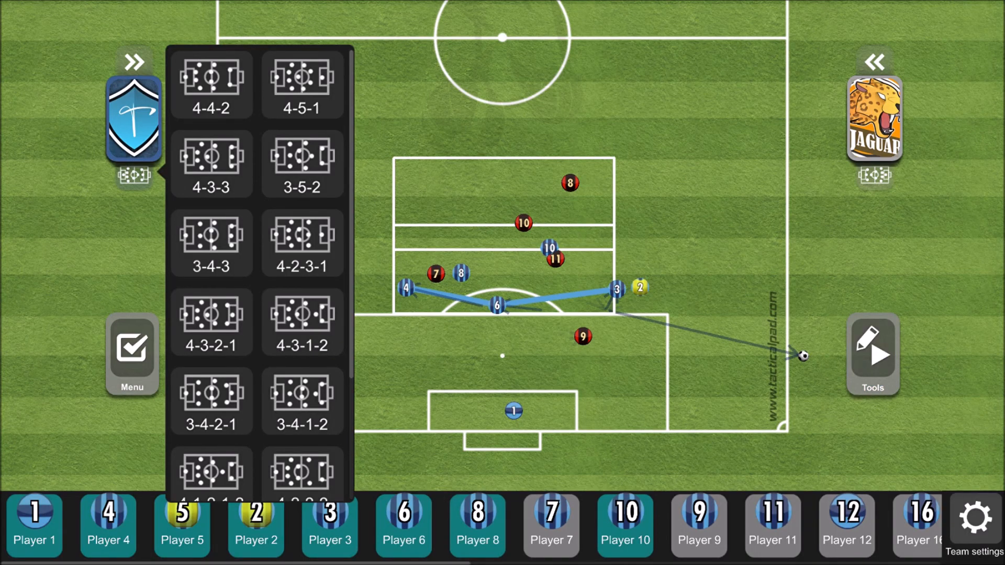
left_click(134, 176)
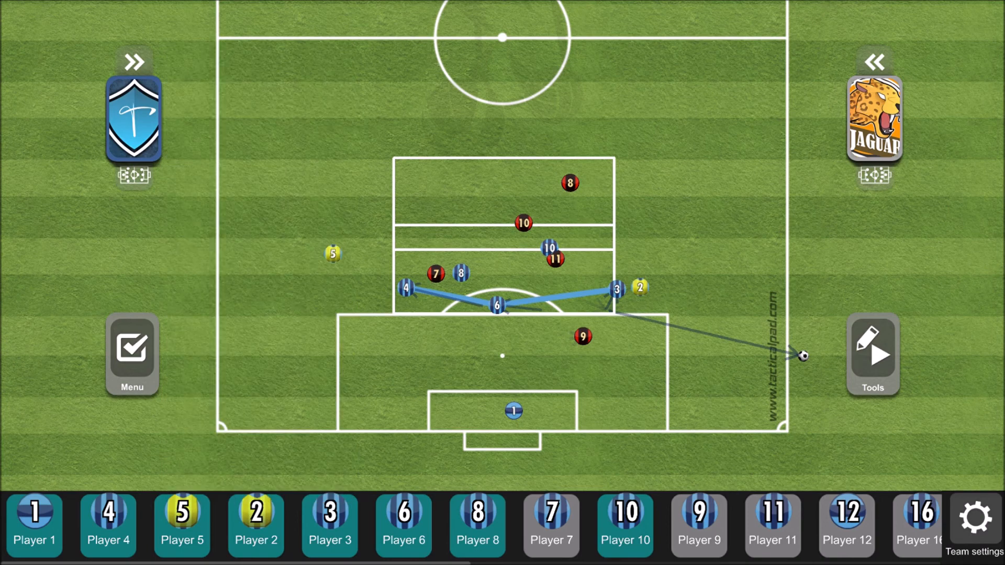
left_click(148, 377)
left_click(109, 547)
left_click(528, 341)
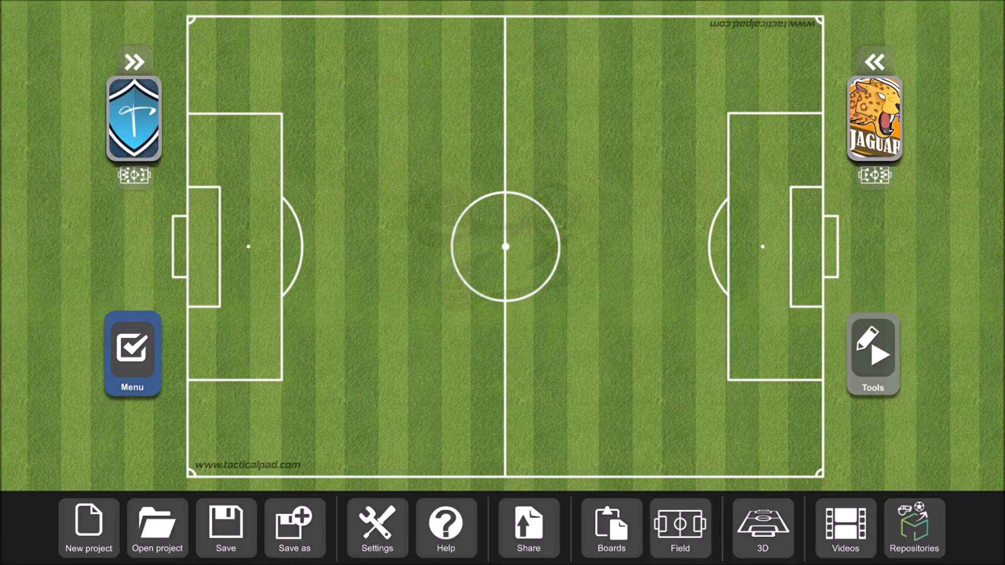
left_click(134, 175)
left_click(211, 164)
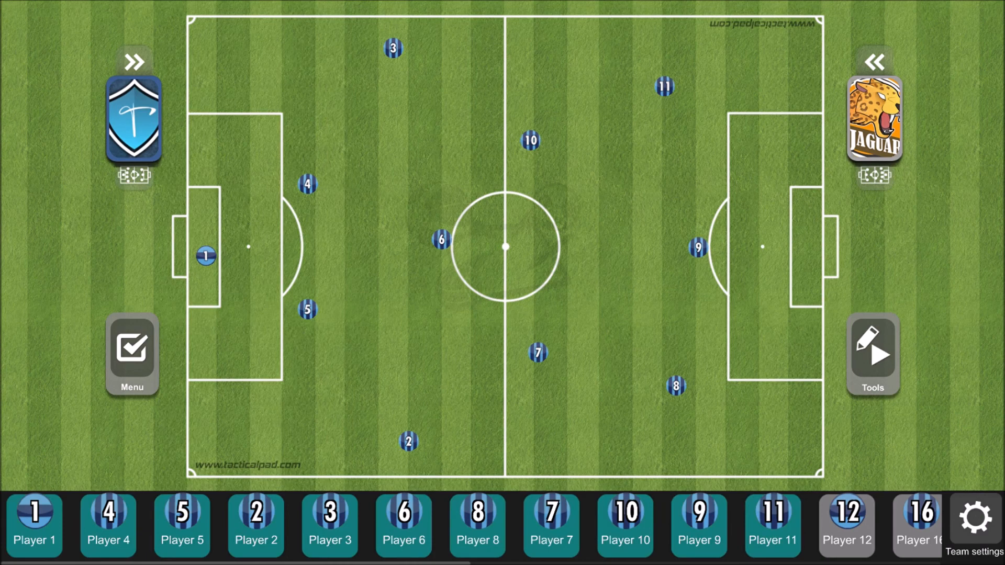
- Move Player 3 into central defence alongside Player 4 and shift Player 5 out to the left flank
left_click_drag(307, 309, 372, 173)
left_click_drag(394, 48, 299, 313)
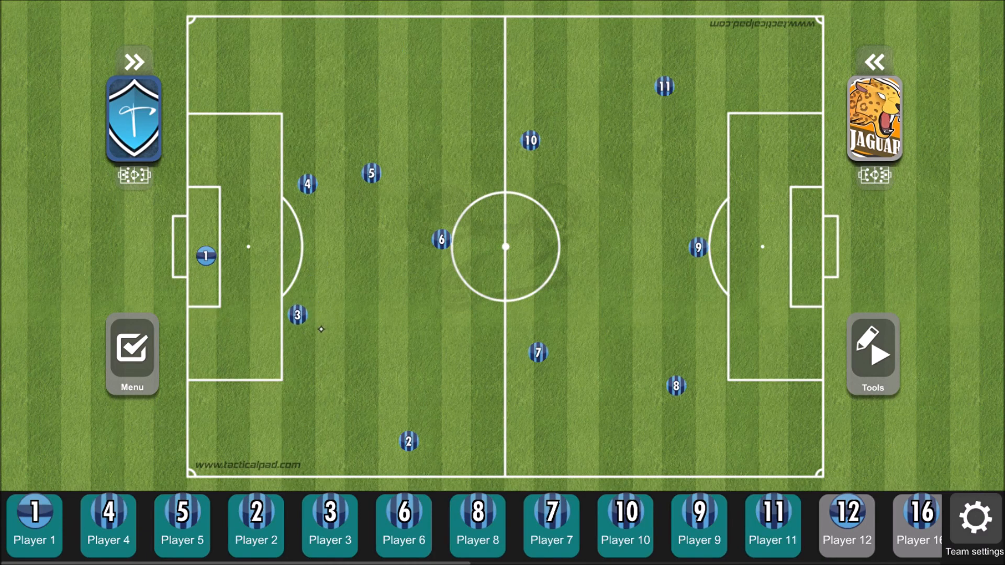
left_click_drag(308, 183, 302, 175)
left_click_drag(382, 180, 449, 74)
- Form a back three by dropping Player 6 between widened Players 4 and 3, and advance Player 2 past the halfway line
left_click_drag(299, 313, 337, 353)
left_click_drag(302, 174, 339, 153)
left_click_drag(442, 239, 338, 243)
left_click_drag(325, 140, 355, 109)
left_click_drag(338, 244, 320, 245)
left_click_drag(348, 348, 377, 416)
left_click_drag(420, 457, 545, 440)
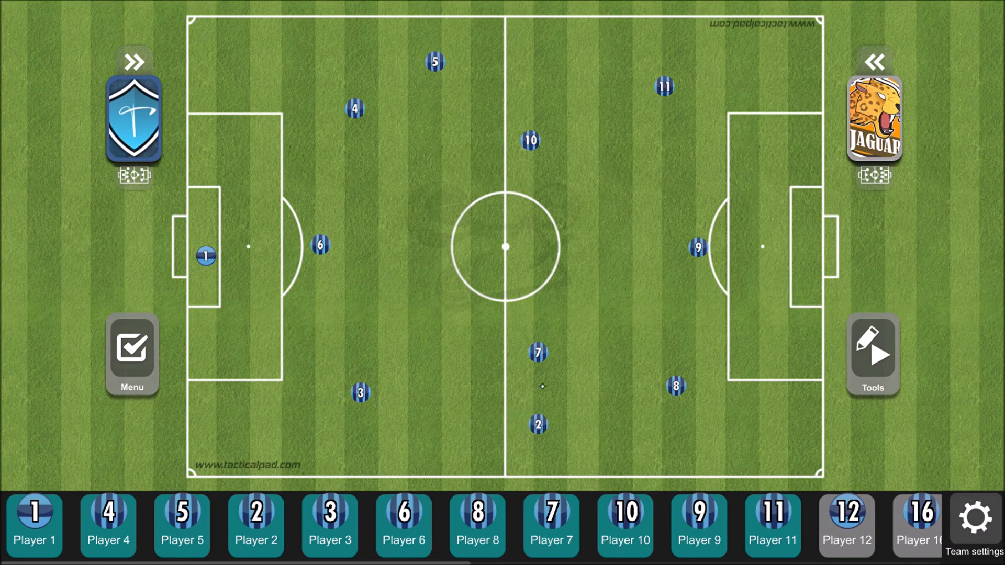
- Swap the roles of Players 7 and 8, bring Player 10 closer to the centre circle, and push Player 5 past halfway
left_click_drag(563, 366, 657, 369)
left_click_drag(582, 337, 526, 330)
left_click_drag(544, 162, 534, 189)
left_click_drag(472, 70, 561, 76)
- Return Player 6 to the centre circle and narrow Players 4 and 3 into a centre-back pair
left_click_drag(377, 117, 375, 107)
left_click_drag(342, 247, 511, 256)
left_click_drag(371, 107, 360, 189)
left_click_drag(373, 403, 358, 321)
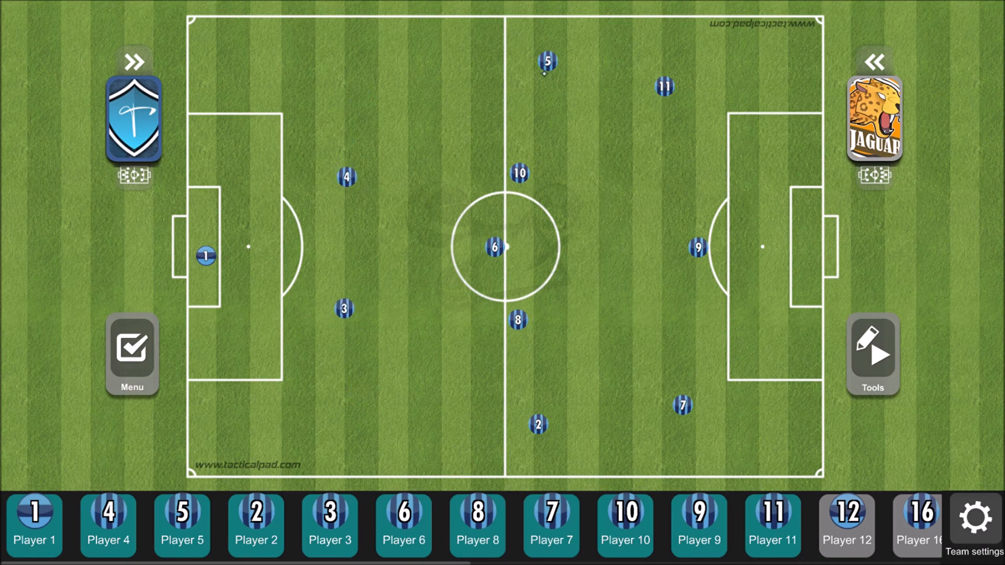
- Pull full-backs 5 and 2 back into their own half and push midfielders 8 and 10 slightly forward
left_click_drag(549, 72, 450, 59)
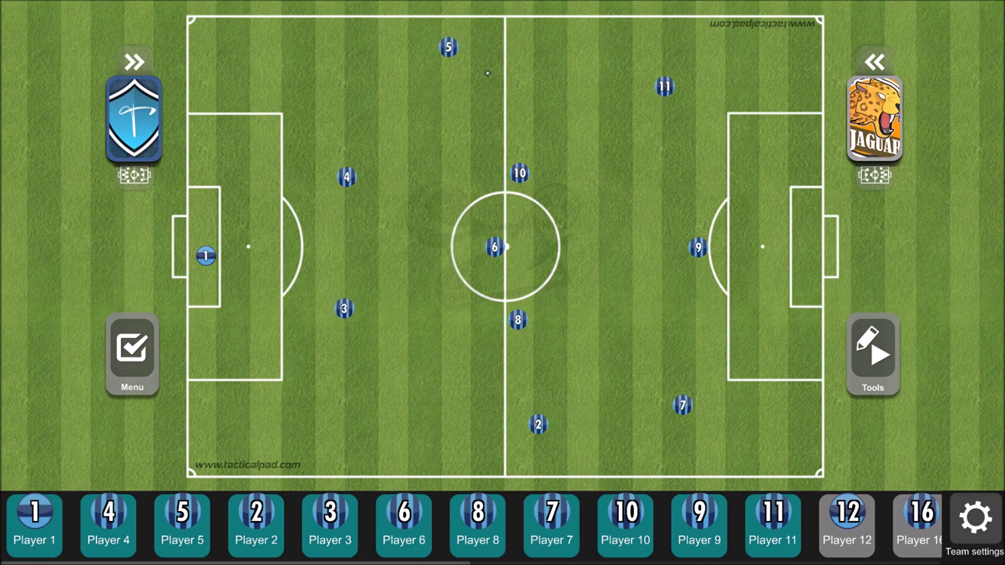
left_click_drag(545, 437, 424, 413)
left_click_drag(450, 59, 412, 58)
left_click_drag(424, 413, 404, 421)
left_click_drag(519, 329, 554, 336)
left_click_drag(521, 183, 554, 173)
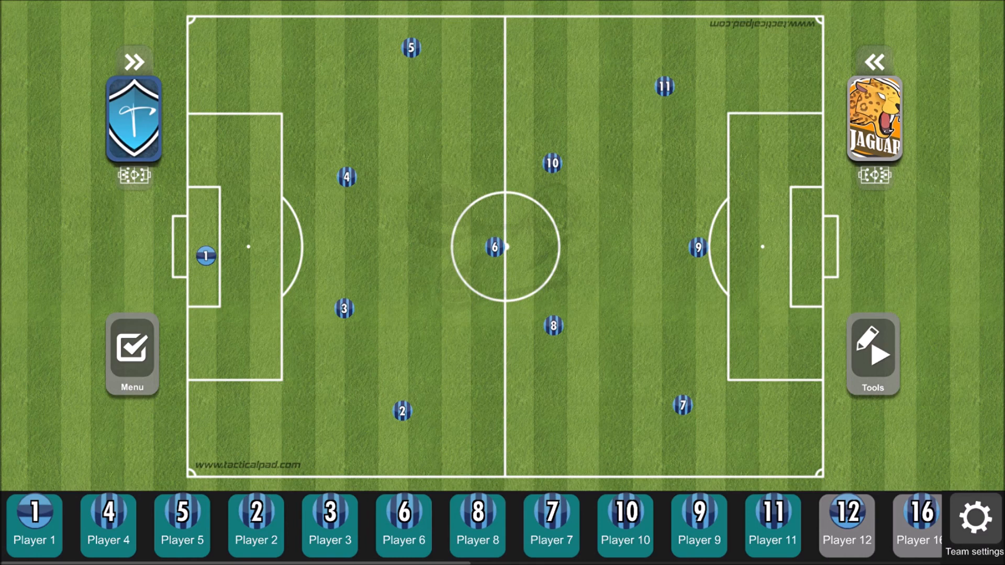
- Drop Player 6 between widened centre-backs 4 and 3, and advance Players 5 and 2 to the halfway line
left_click_drag(512, 258, 341, 249)
left_click_drag(360, 187, 359, 148)
left_click_drag(366, 321, 359, 355)
left_click_drag(429, 65, 528, 70)
left_click_drag(402, 411, 497, 422)
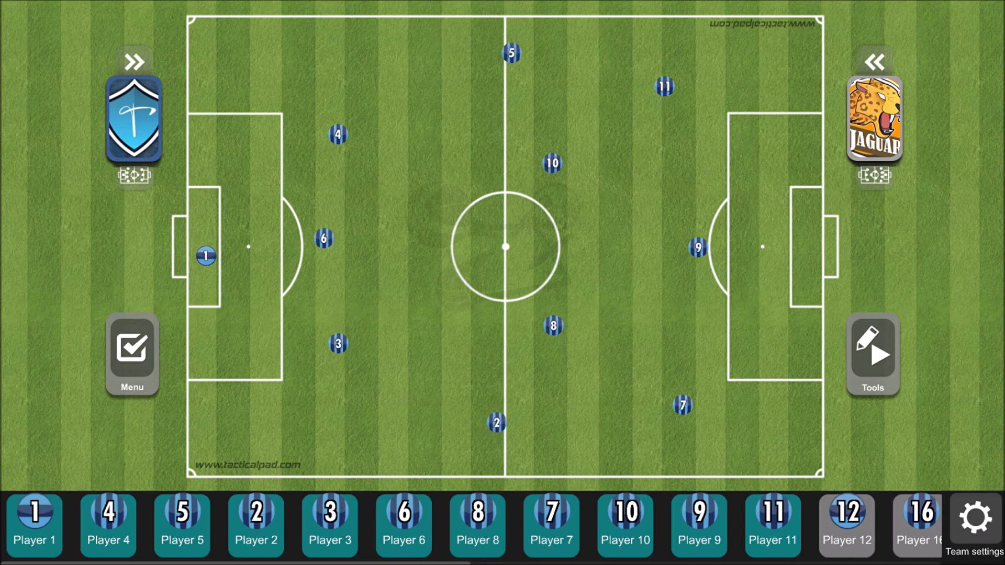
- Bring Players 10 and 8 back to just behind halfway and nudge Player 2 forward to form a midfield four
left_click_drag(552, 163, 491, 167)
left_click_drag(553, 326, 497, 316)
left_click_drag(497, 422, 522, 426)
- Draw three tall ellipses around the back three, the midfield four and the front three
left_click(874, 354)
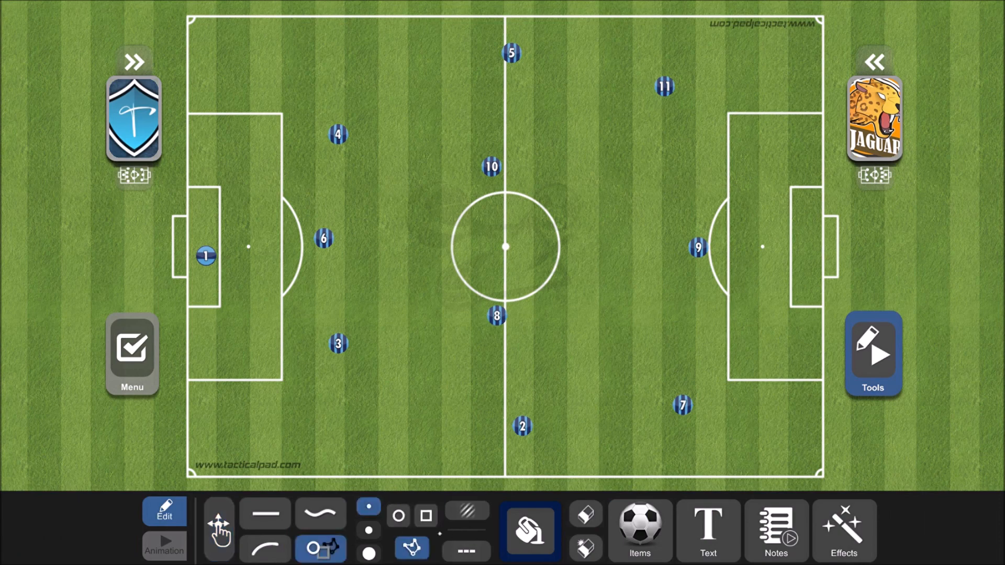
left_click(399, 516)
mouse_move(272, 88)
left_mouse_down()
mouse_move(365, 88)
mouse_move(407, 339)
mouse_move(405, 416)
left_mouse_up()
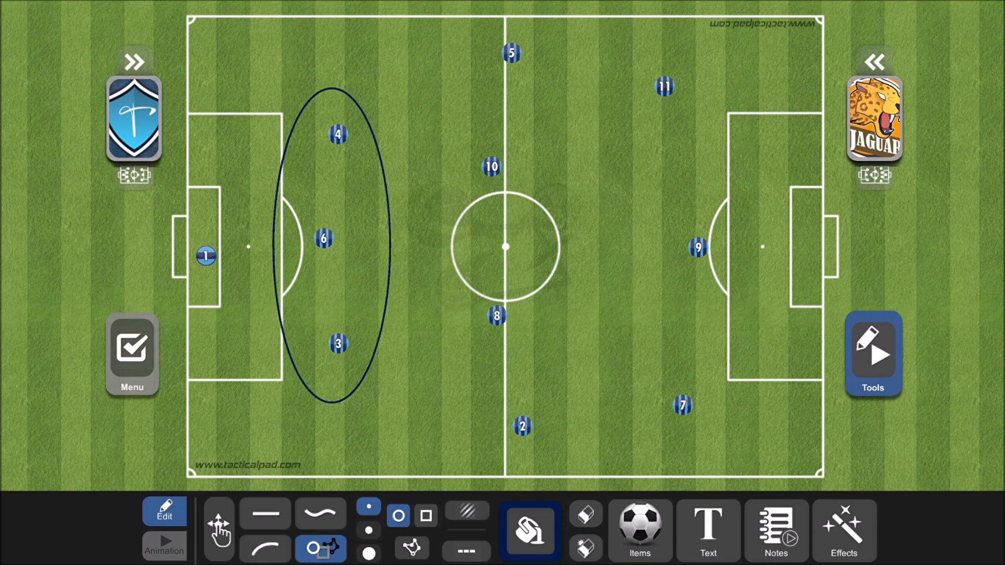
mouse_move(464, 45)
left_mouse_down()
mouse_move(582, 183)
mouse_move(597, 475)
left_mouse_up()
left_click_drag(646, 57, 752, 442)
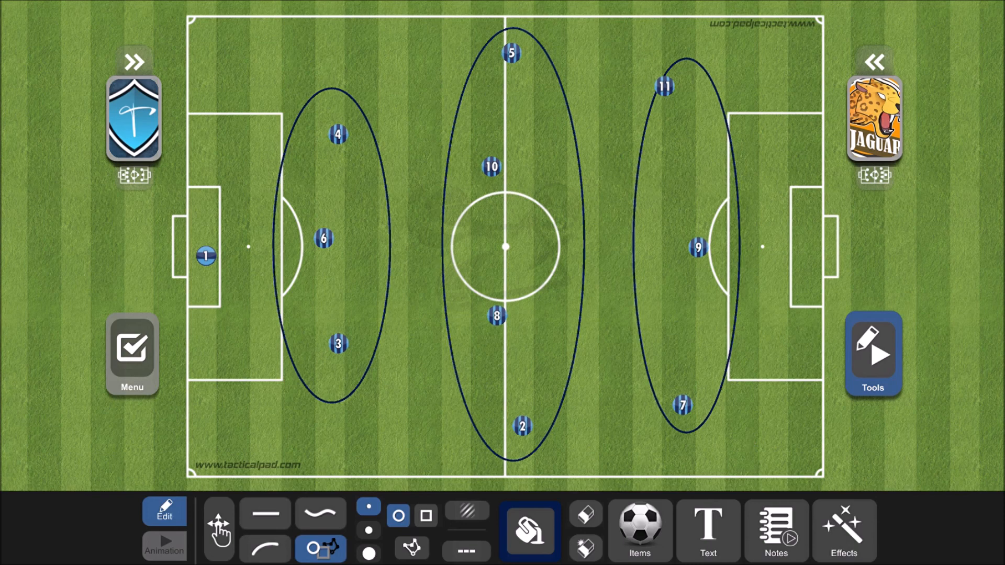
- Switch off the ellipse tool and shift forwards 11, 9 and 7 so they sit better inside the front ellipse
left_click(398, 516)
left_click_drag(665, 86, 698, 100)
left_click_drag(698, 248, 714, 246)
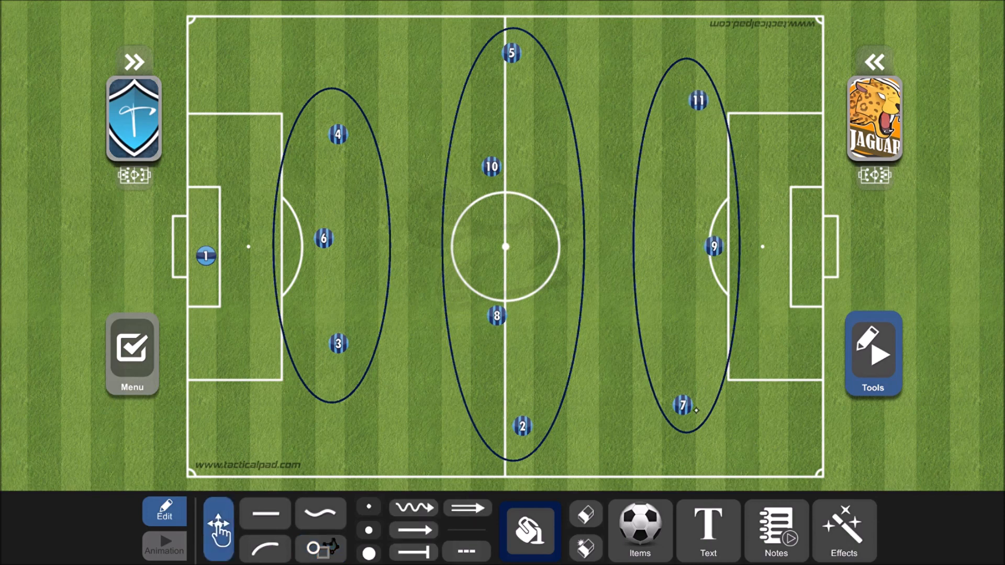
left_click_drag(683, 405, 700, 393)
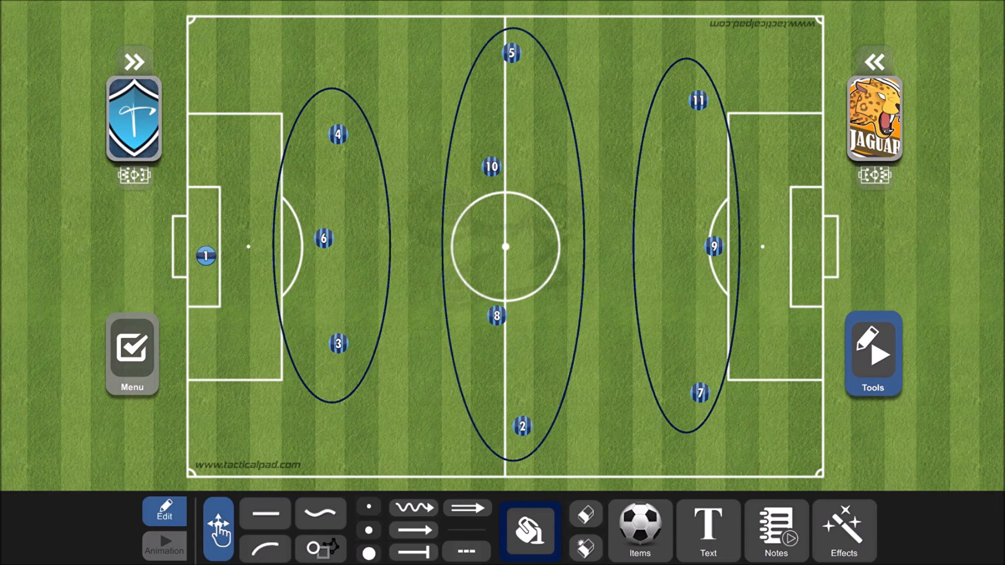
- Fine-tune Player 6 and goalkeeper 1 onto the field's central axis and position Players 8 and 10 beside the centre circle
mouse_move(324, 238)
left_mouse_down()
mouse_move(465, 247)
mouse_move(313, 244)
left_mouse_up()
left_click_drag(510, 334, 504, 346)
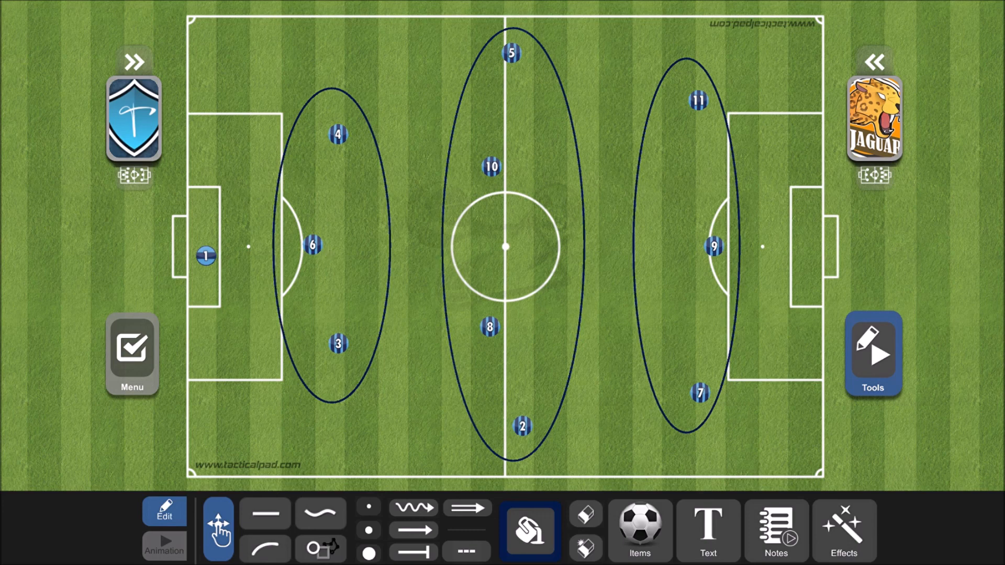
left_click_drag(220, 270, 228, 262)
left_click_drag(508, 182, 504, 206)
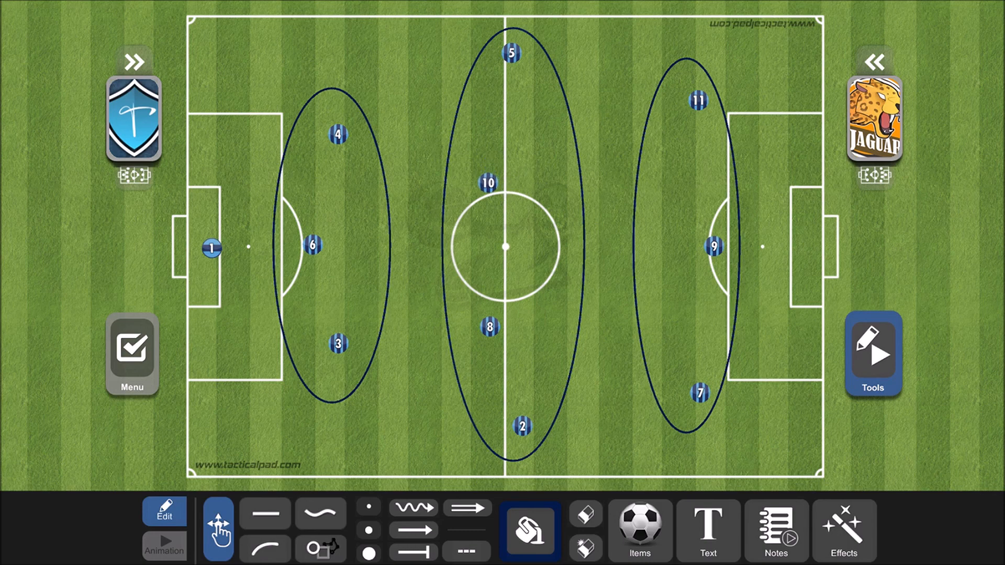
left_click_drag(506, 339, 506, 325)
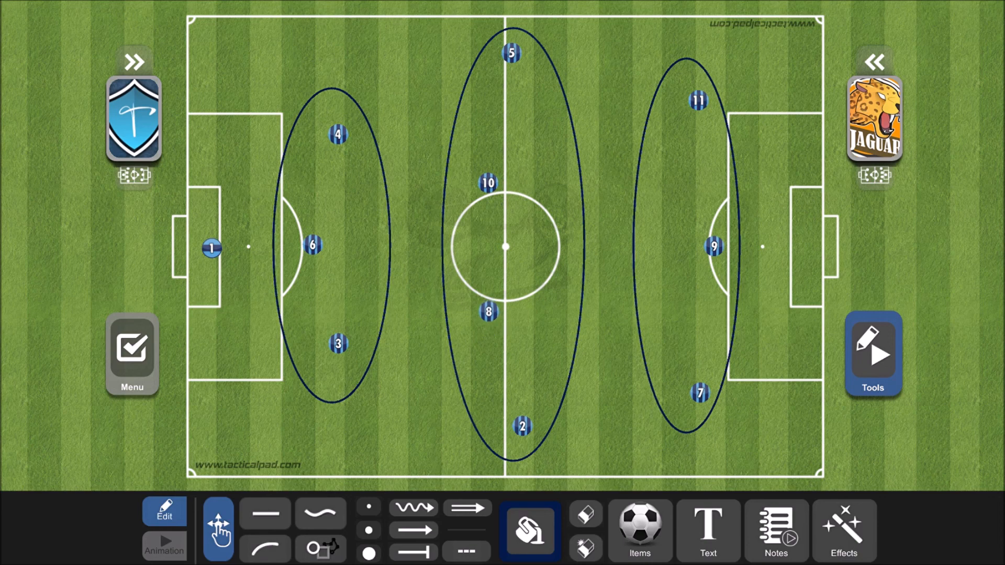